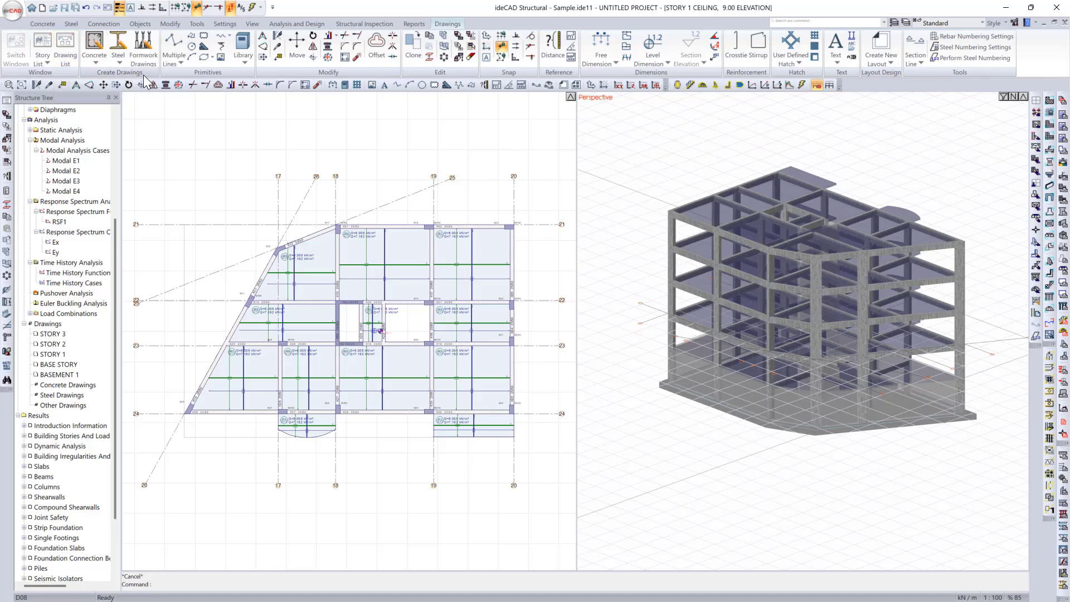
pyautogui.click(94, 56)
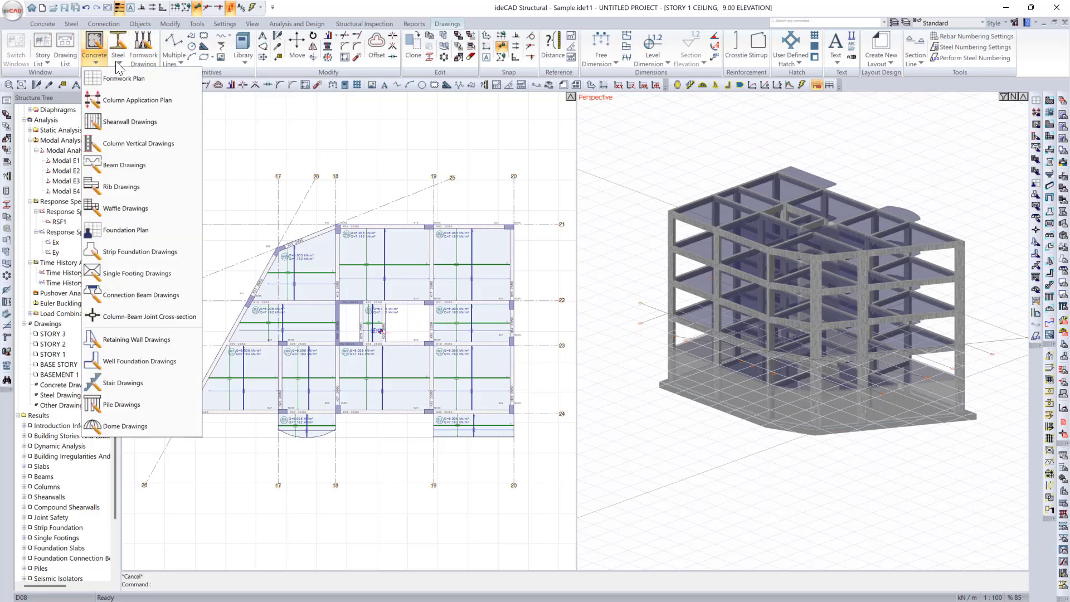
pyautogui.click(118, 59)
pyautogui.click(118, 59)
pyautogui.click(118, 59)
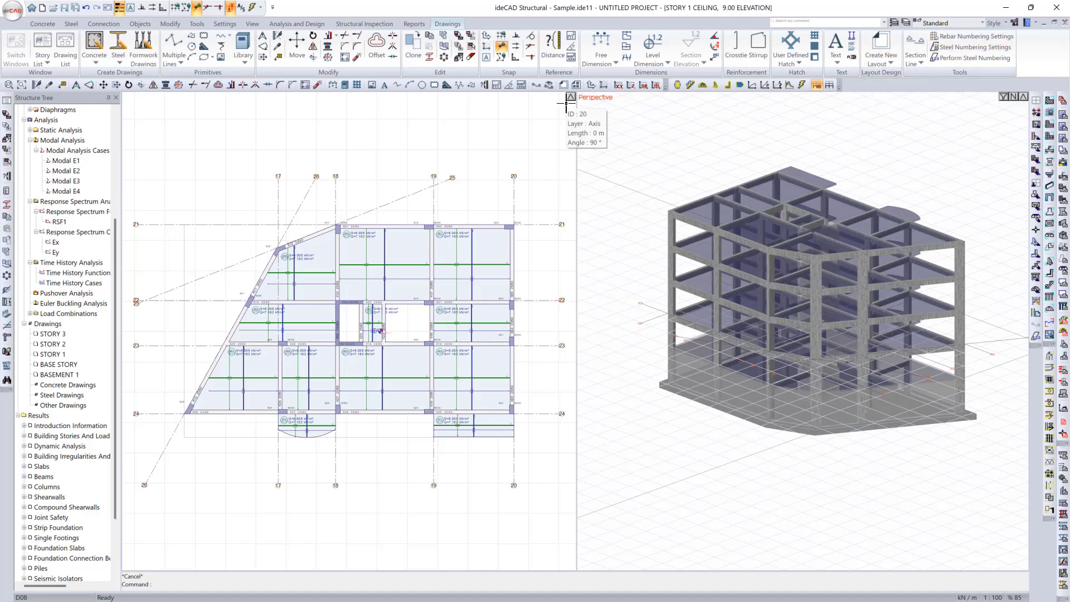
# Step: Start a concrete formwork plan and set its paper size to A0 1189x841 mm
pyautogui.click(100, 63)
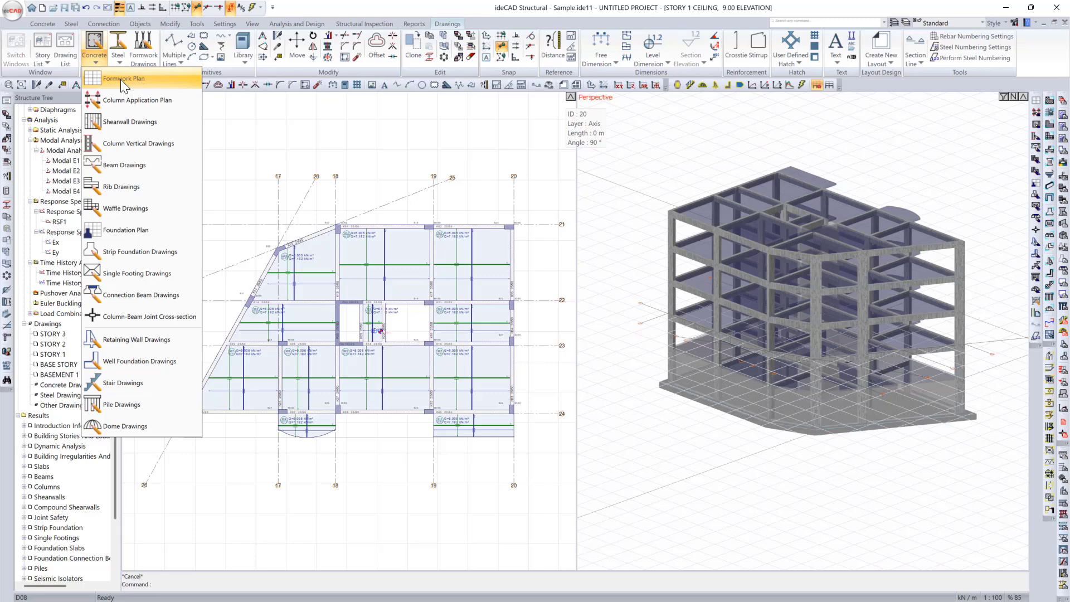
pyautogui.click(121, 79)
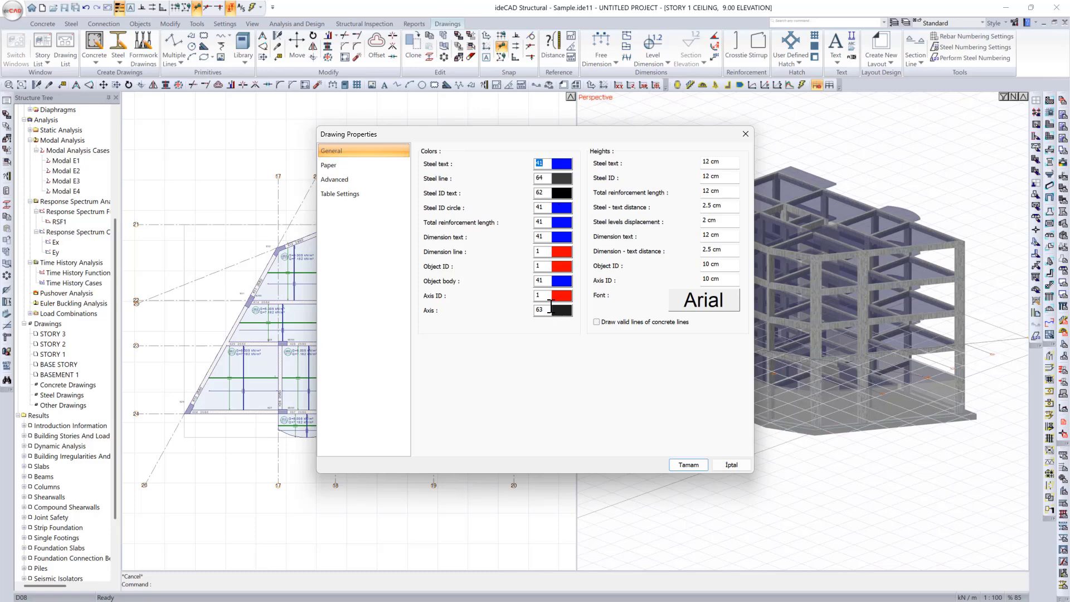
pyautogui.click(333, 165)
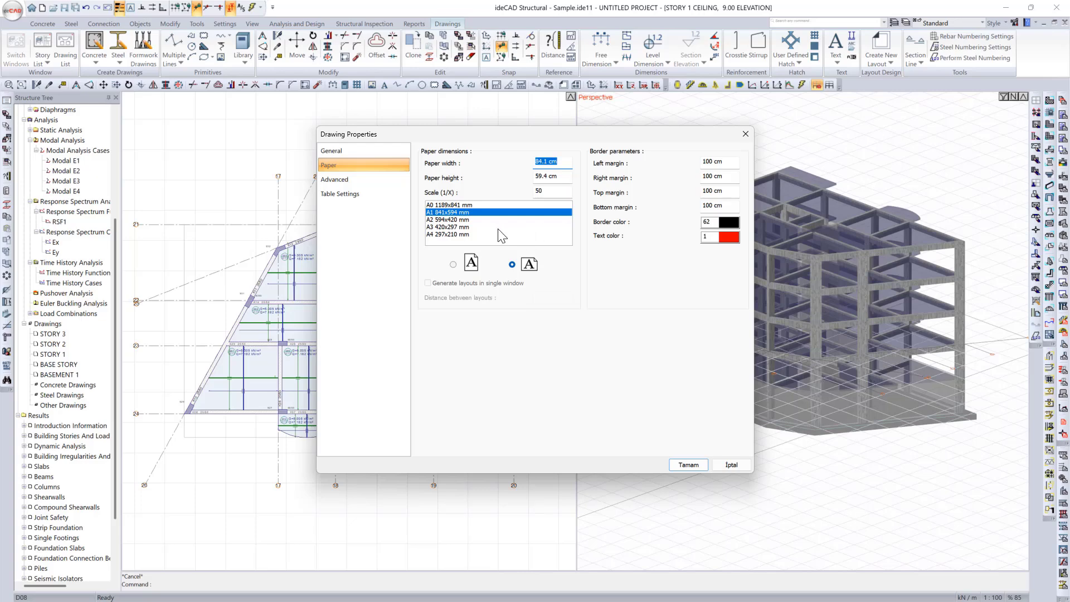
pyautogui.click(471, 207)
pyautogui.click(470, 220)
pyautogui.click(464, 226)
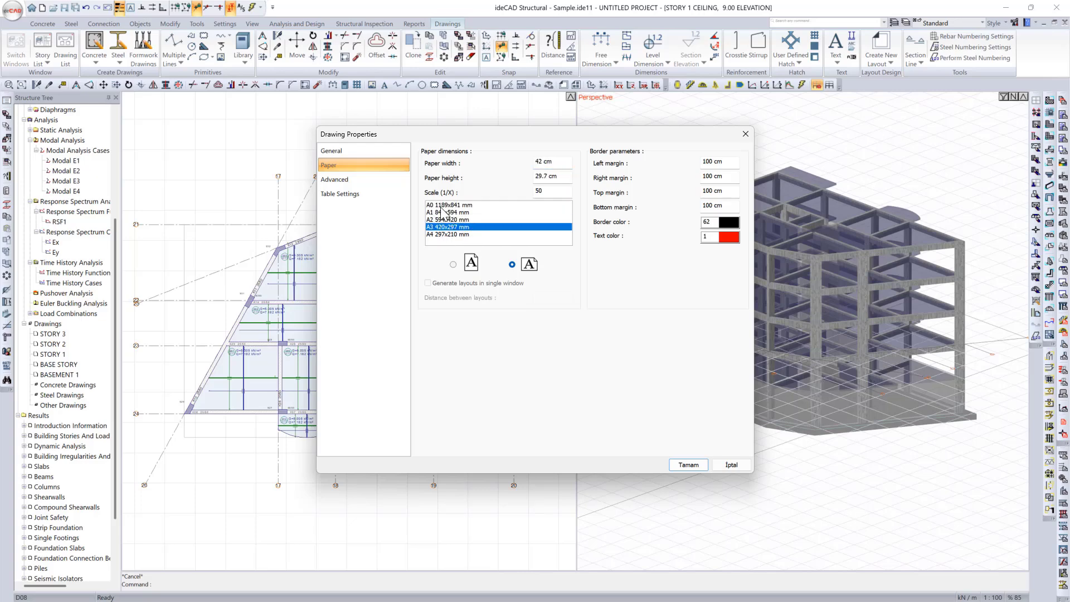
pyautogui.click(441, 213)
pyautogui.click(448, 205)
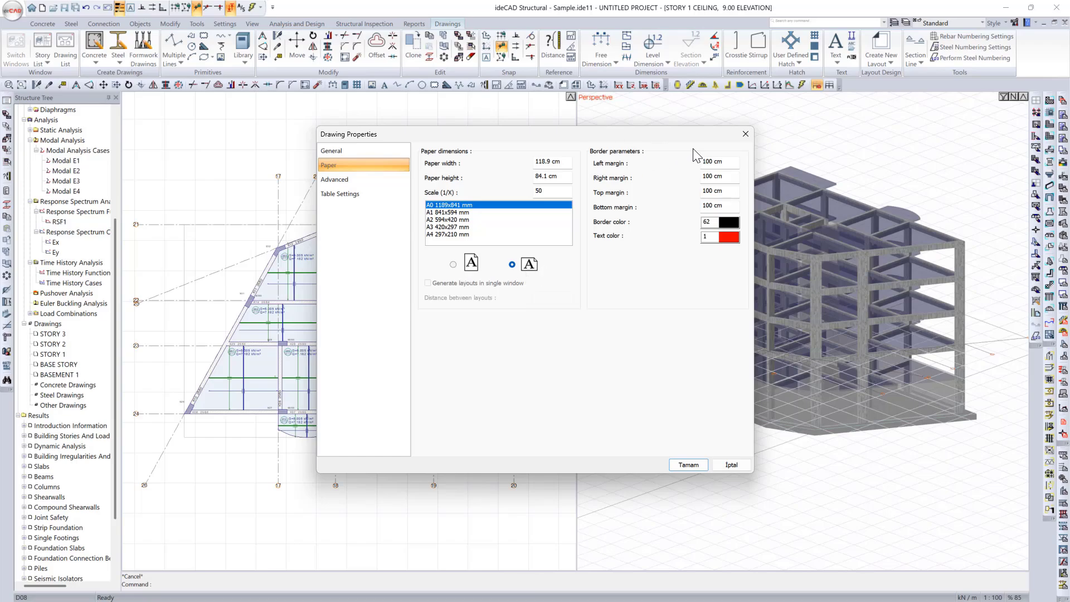
# Step: Review the advanced and table settings of the formwork plan and generate the drawings for all stories
pyautogui.click(375, 187)
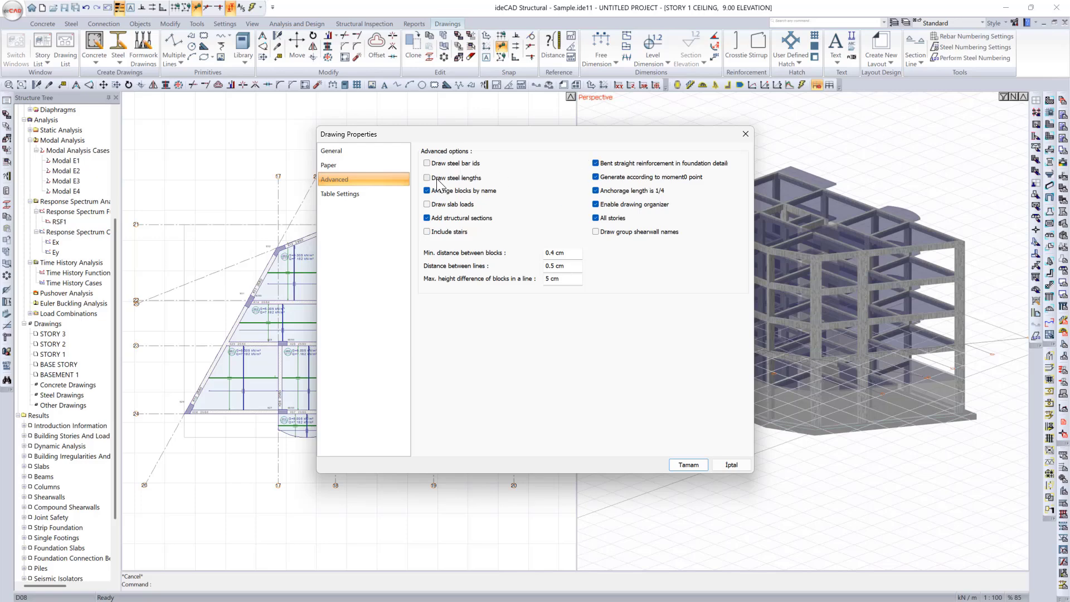
pyautogui.click(392, 192)
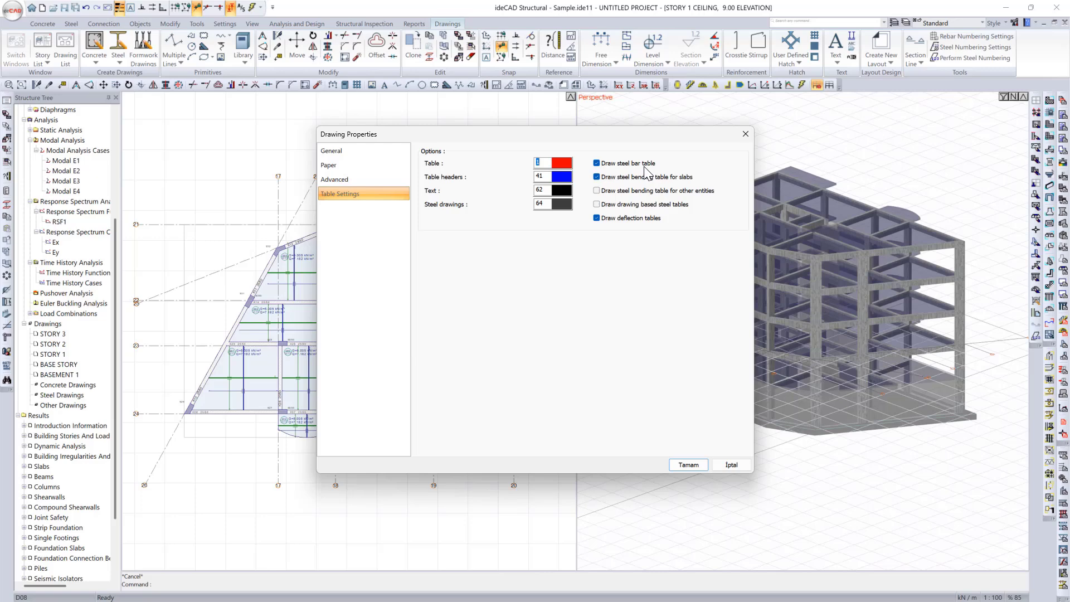
pyautogui.click(633, 222)
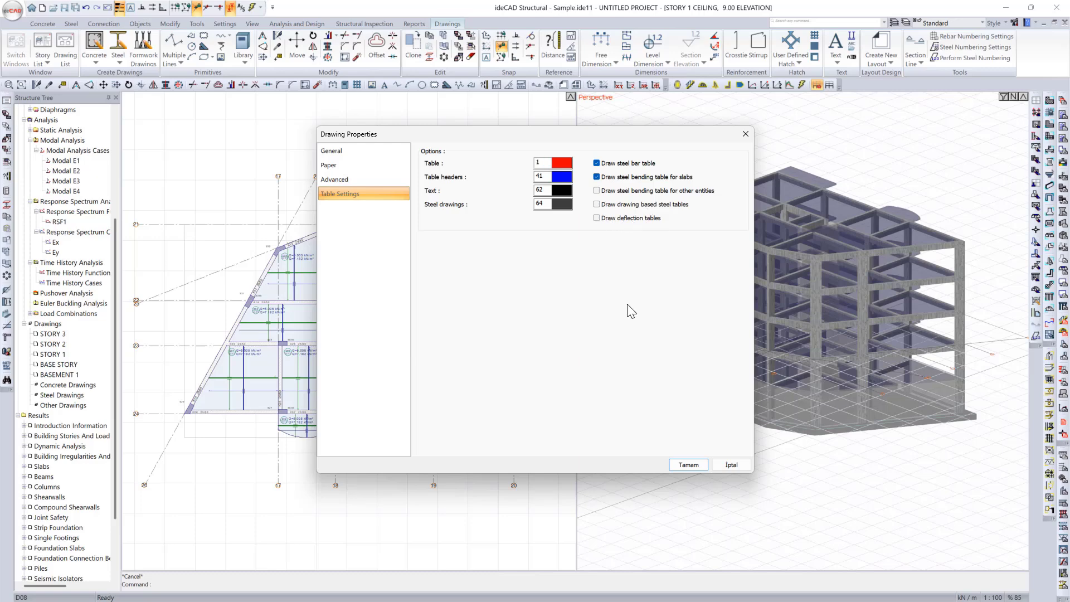
pyautogui.click(687, 465)
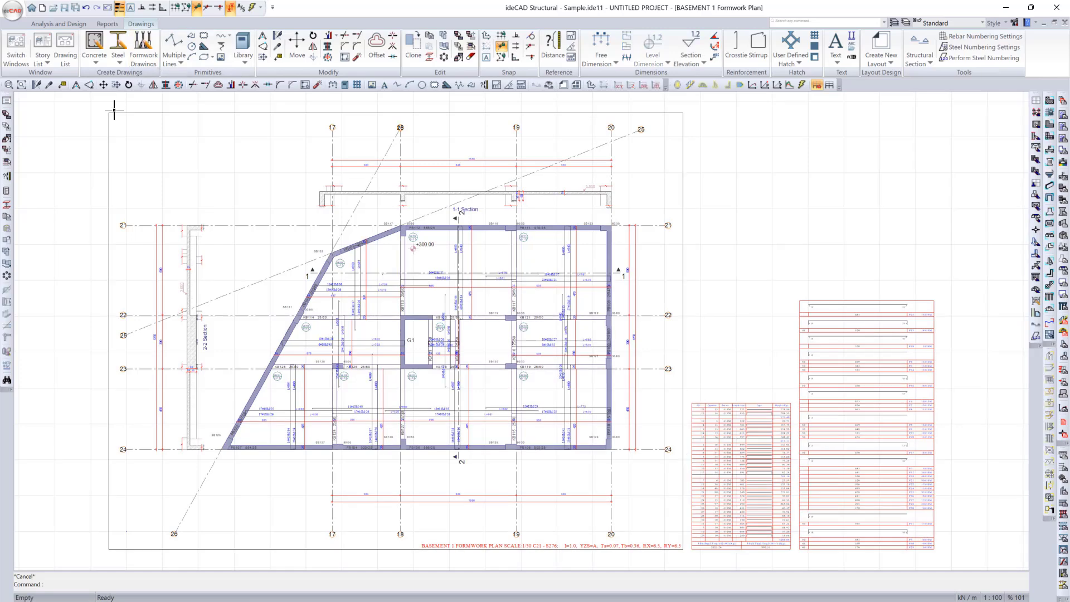
# Step: Open the BASE STORY Formwork Plan drawing
pyautogui.click(66, 64)
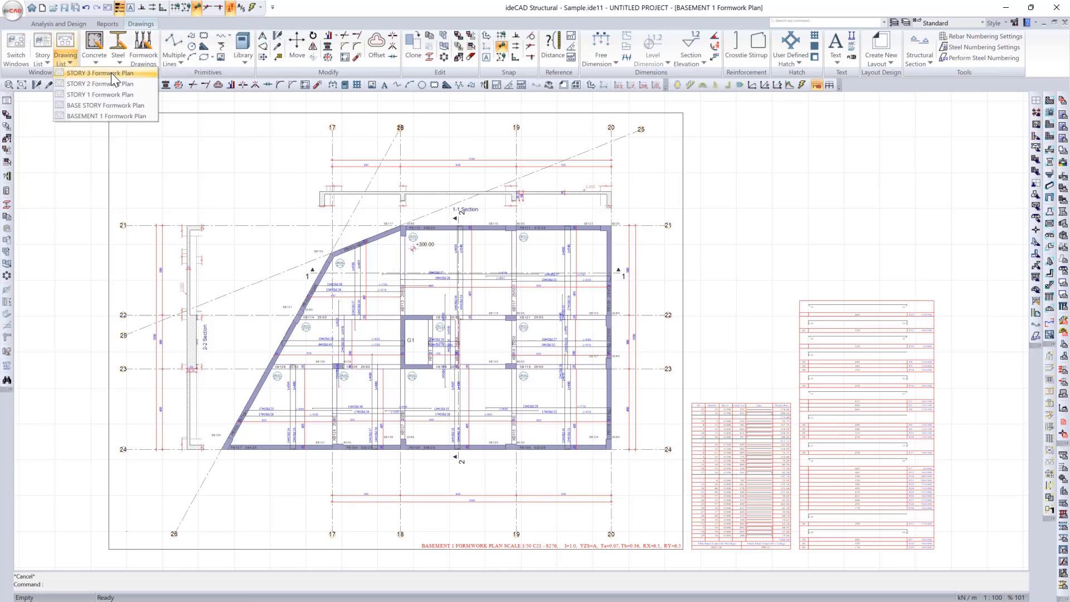
pyautogui.click(130, 105)
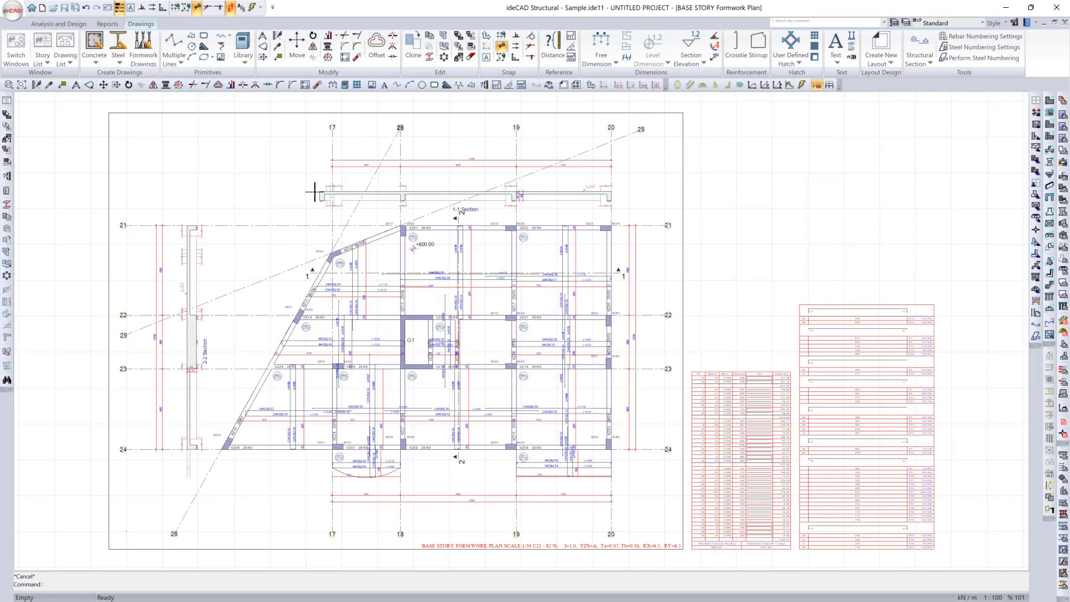
pyautogui.rightClick(469, 595)
# Step: Clone the framed base story plan without its steel tables, from the frame's upper-right corner to its upper-left corner
pyautogui.scroll(-1, 406, 535)
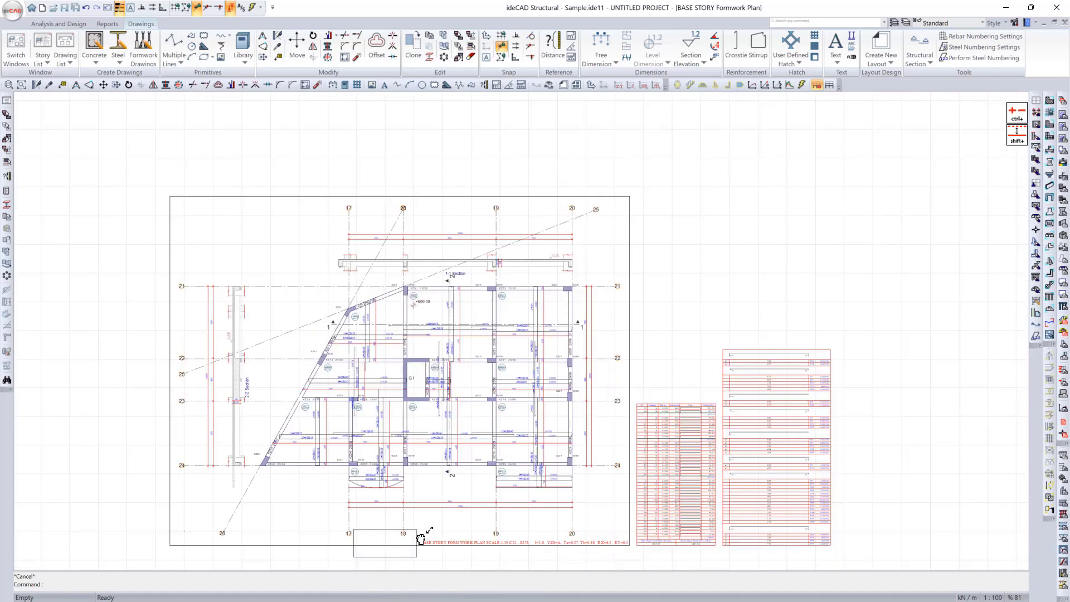
pyautogui.moveTo(418, 538)
pyautogui.mouseDown(button='middle')
pyautogui.moveTo(414, 558)
pyautogui.moveTo(457, 491)
pyautogui.mouseUp(button='middle')
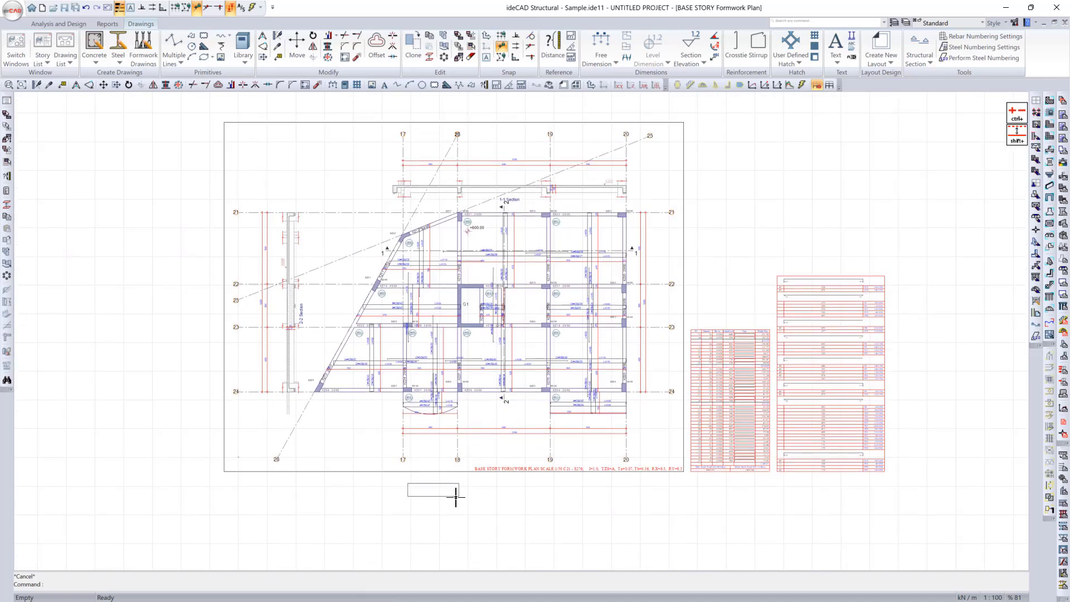
pyautogui.scroll(-1, 498, 323)
pyautogui.moveTo(314, 153); pyautogui.dragTo(701, 464)
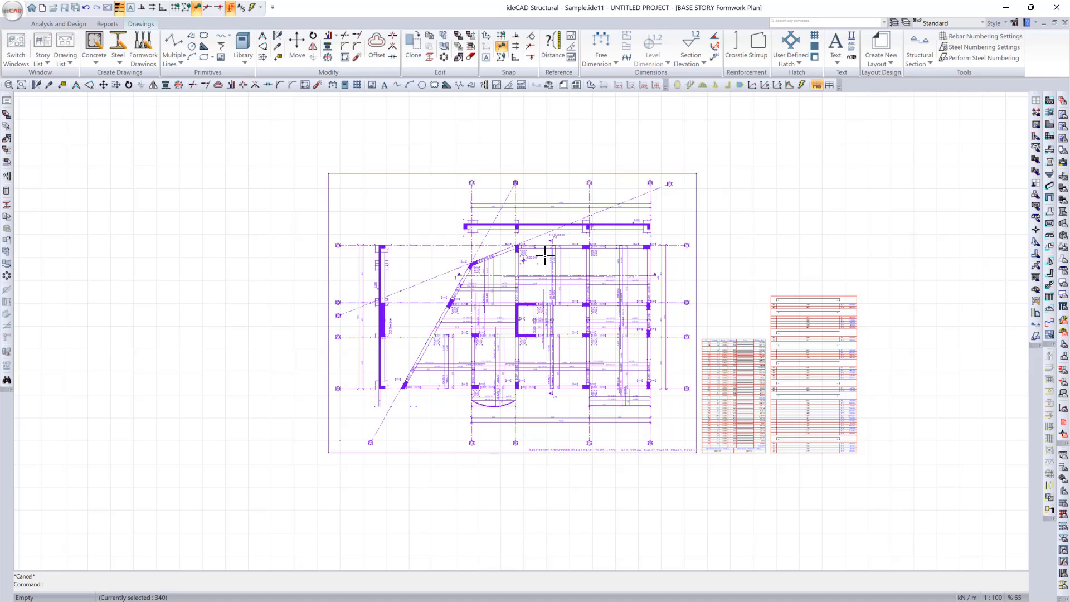
pyautogui.click(416, 44)
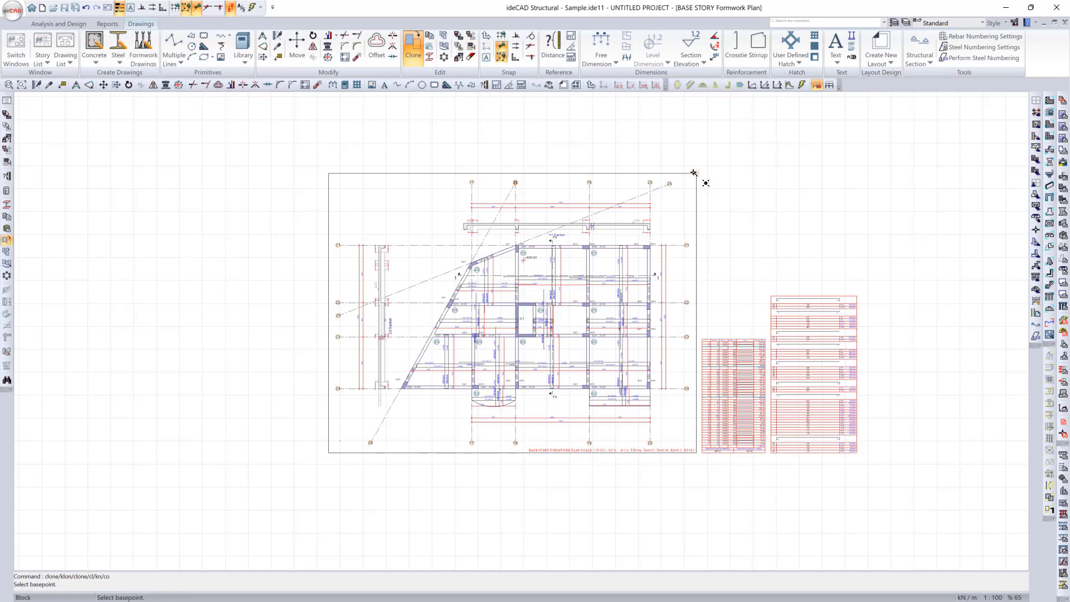
pyautogui.click(696, 173)
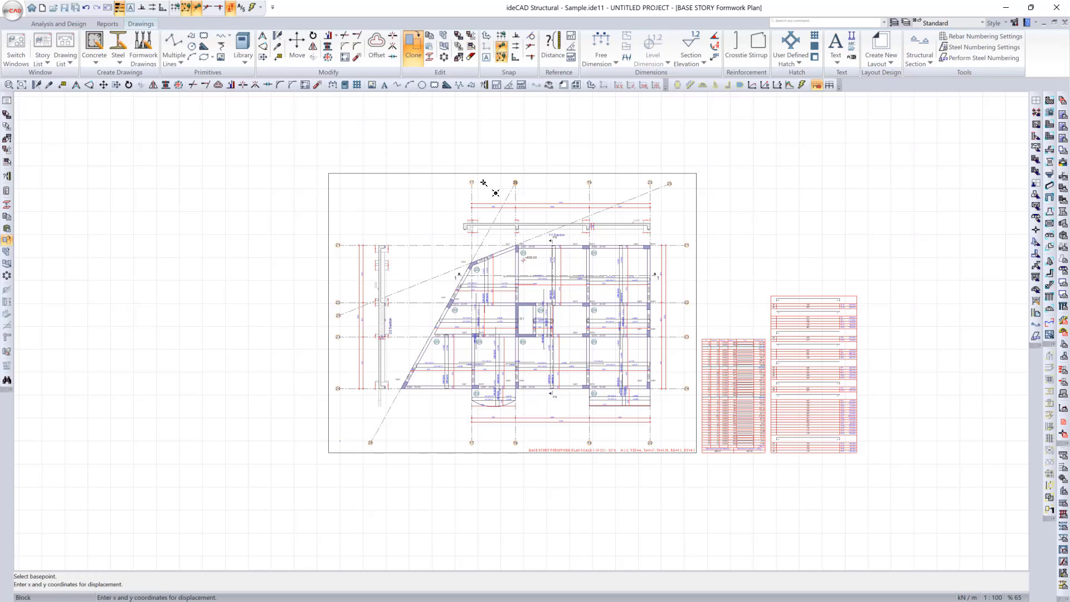
pyautogui.click(335, 182)
pyautogui.moveTo(346, 270); pyautogui.dragTo(535, 261, button='middle')
pyautogui.scroll(2, 390, 285)
pyautogui.scroll(5, 389, 285)
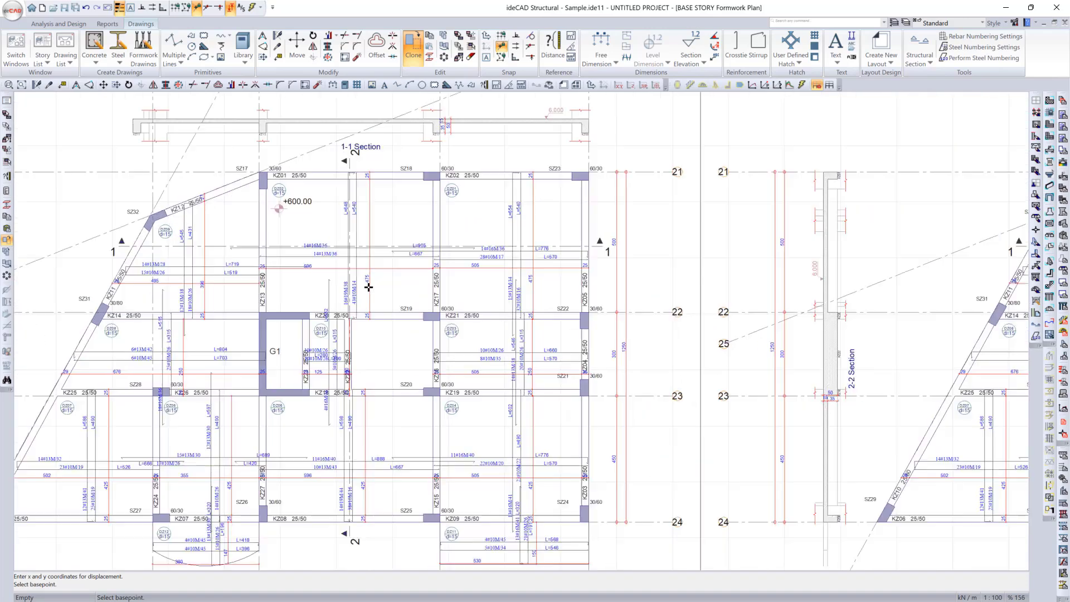
pyautogui.press('Escape')
# Step: Delete the slab reinforcement bars and their labels from the cloned plan, keeping the formwork, axes and dimensions
pyautogui.scroll(-2, 480, 288)
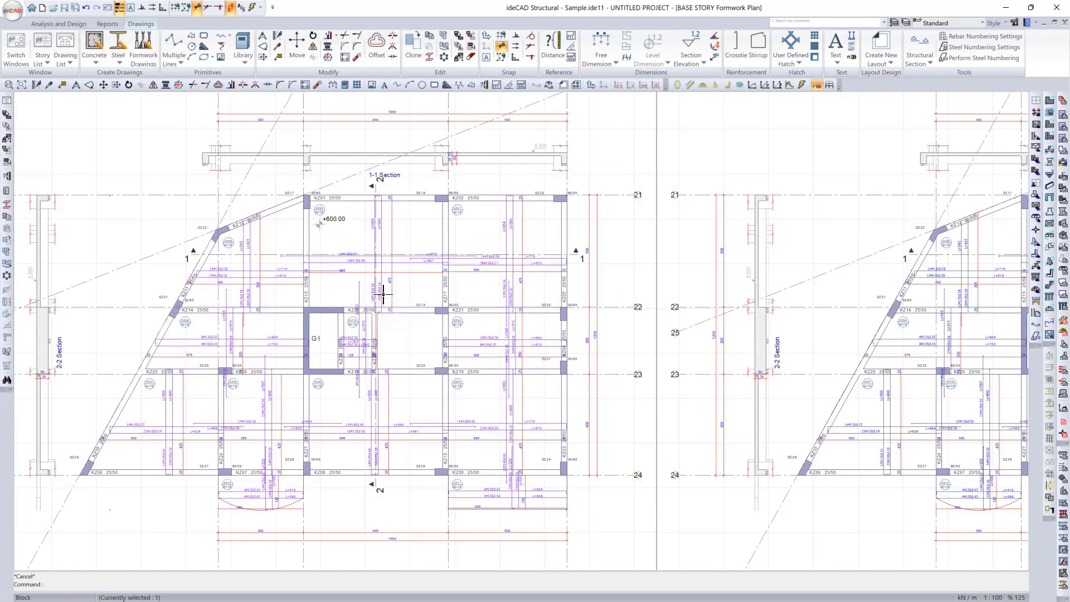
pyautogui.scroll(-3, 384, 298)
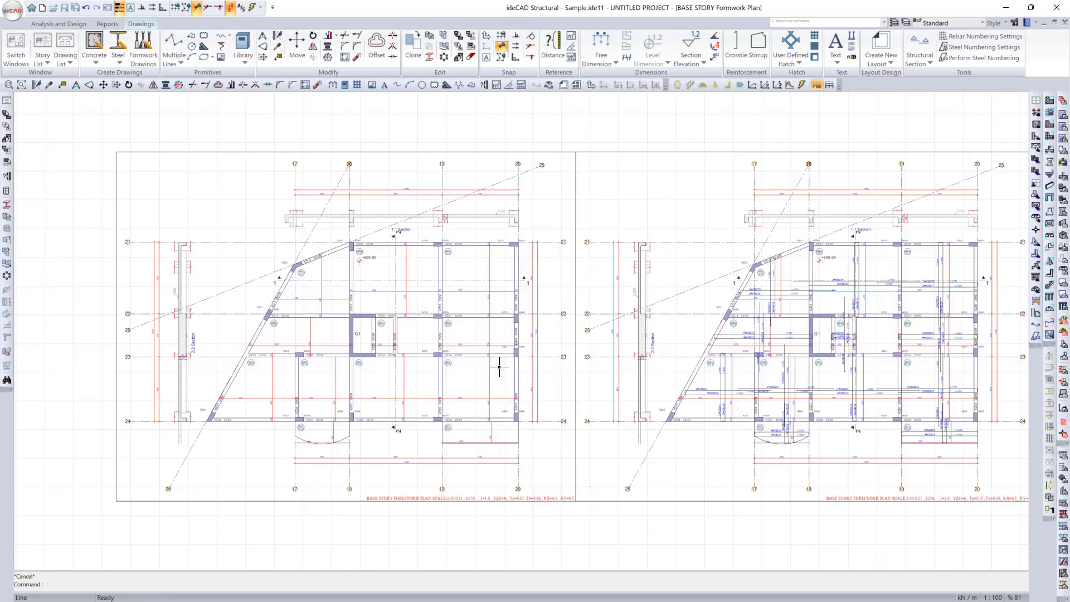
pyautogui.scroll(-1, 188, 230)
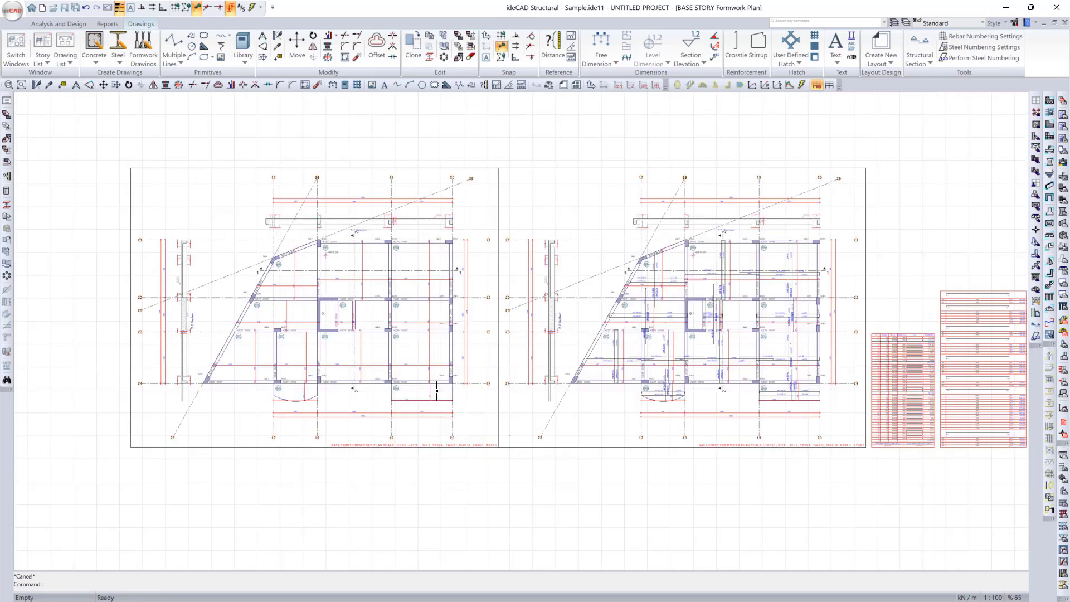
pyautogui.scroll(3, 345, 379)
pyautogui.moveTo(345, 379); pyautogui.dragTo(267, 407, button='middle')
pyautogui.scroll(-2, 390, 335)
# Step: Use Fast Move in the original plan to shift slab DZ10's upper 10#10M/26 label and 5#10M/26 label clear of neighbouring text
pyautogui.moveTo(753, 403); pyautogui.dragTo(493, 403, button='middle')
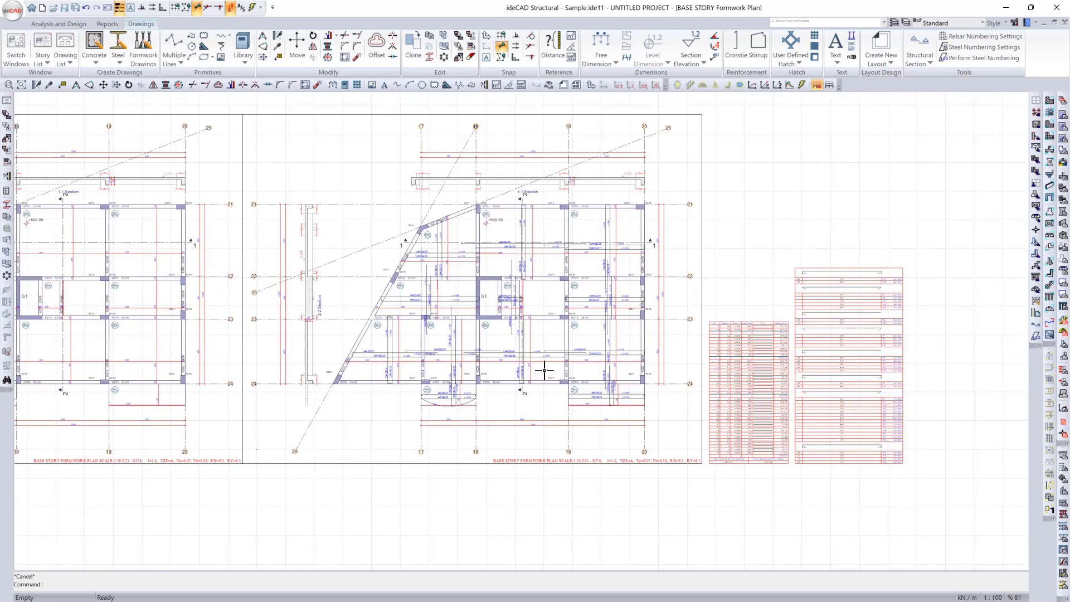
pyautogui.scroll(3, 566, 284)
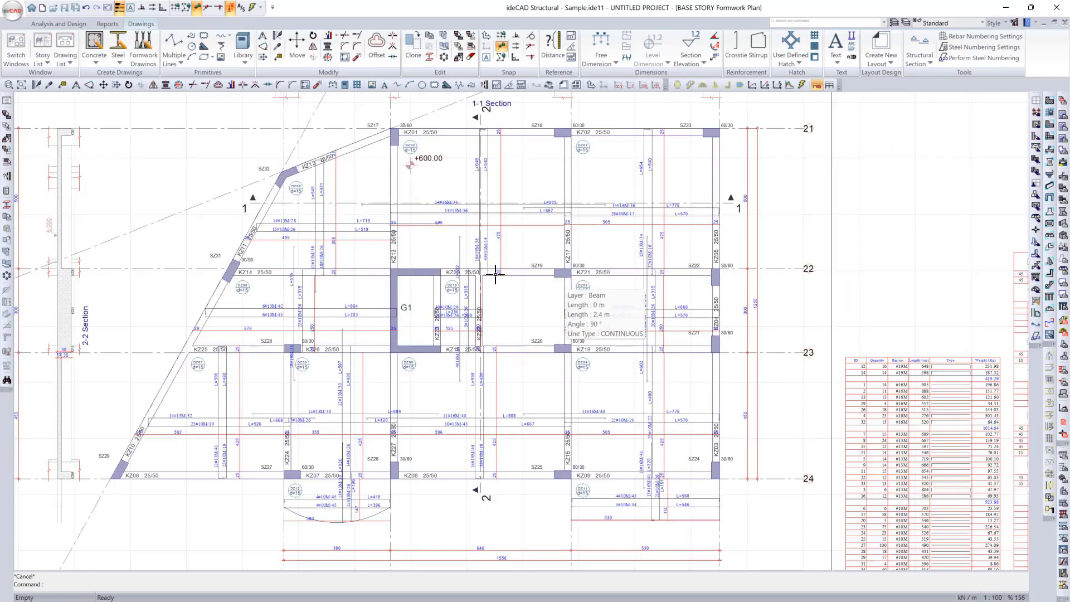
pyautogui.scroll(7, 429, 304)
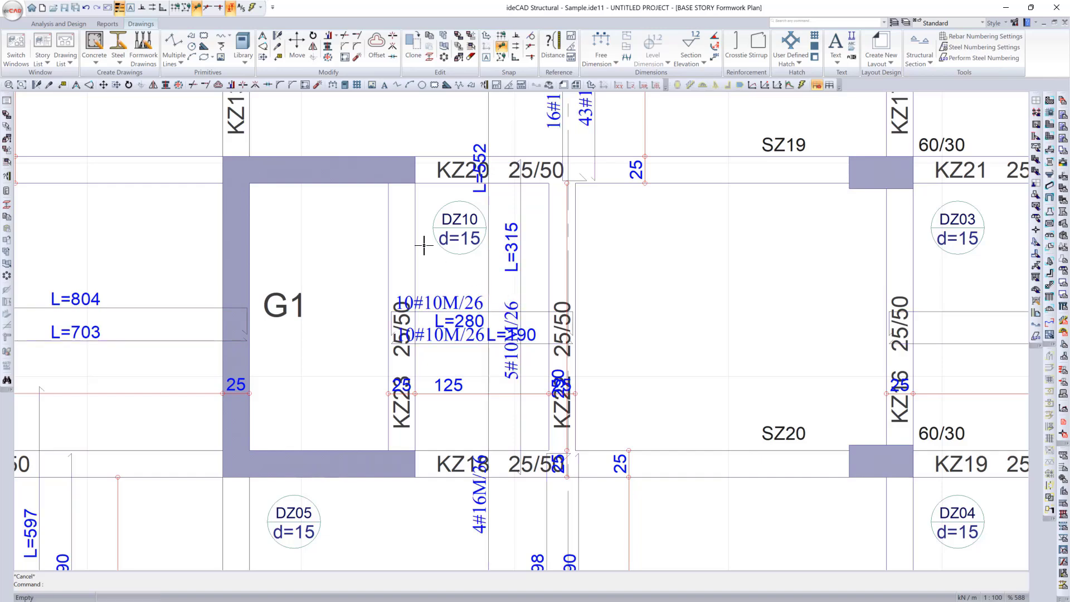
pyautogui.press('m')
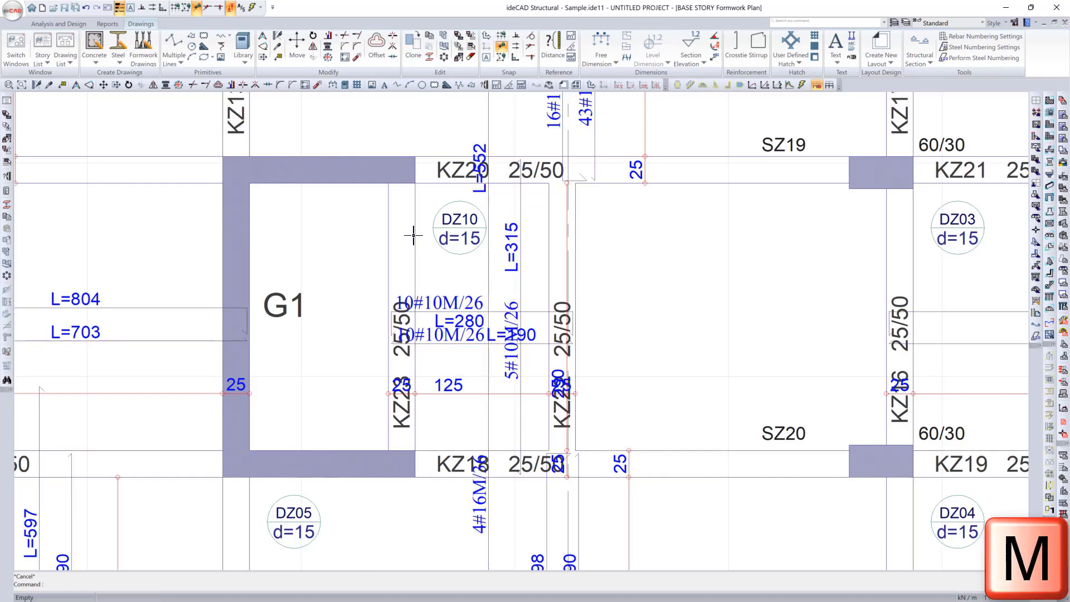
pyautogui.click(263, 58)
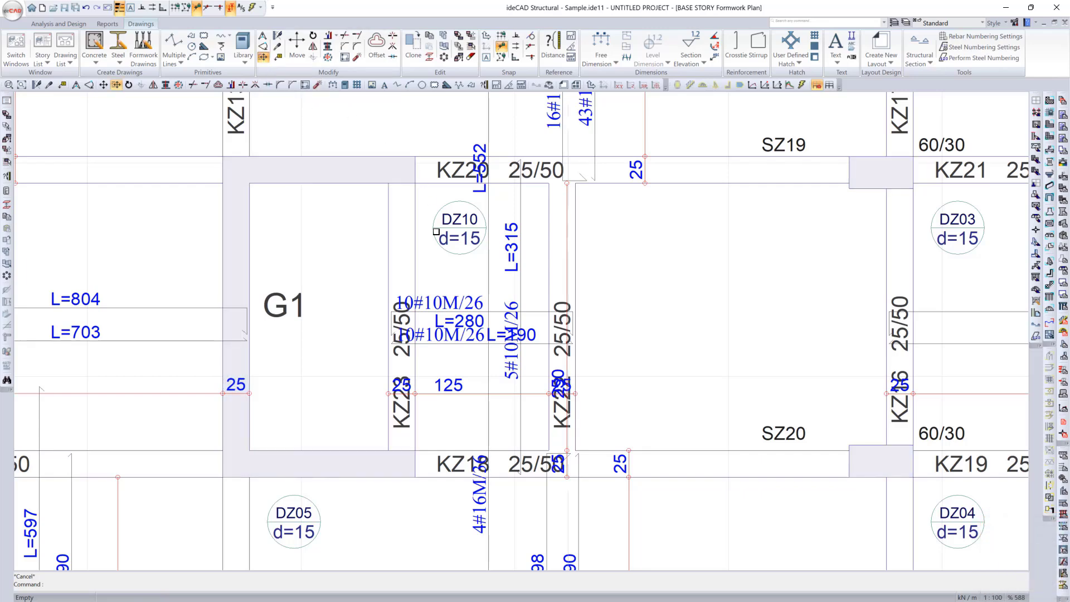
pyautogui.click(449, 304)
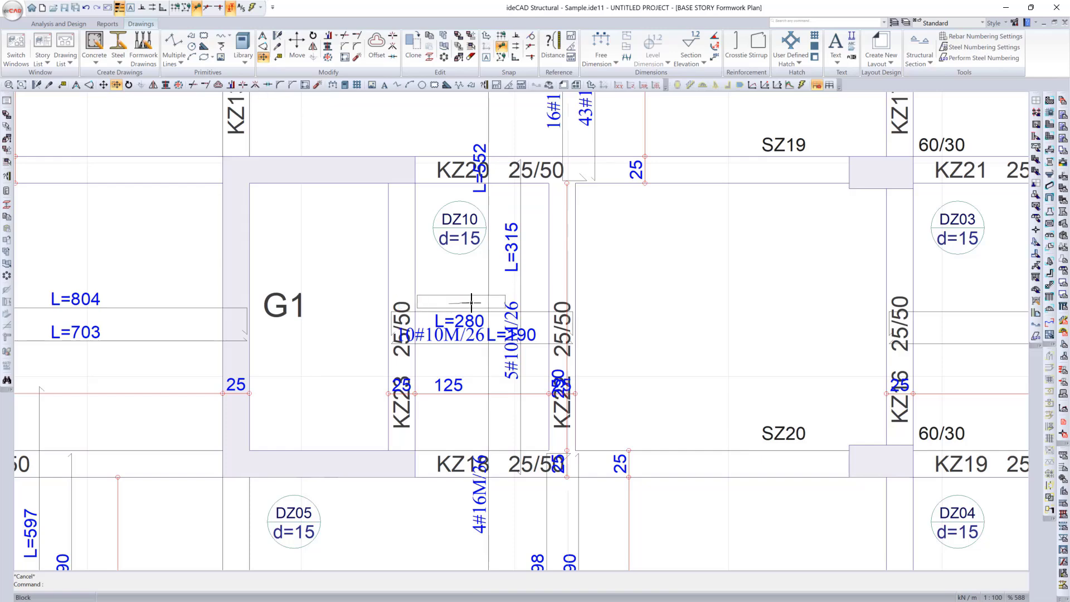
pyautogui.click(467, 301)
pyautogui.click(510, 362)
pyautogui.click(510, 409)
# Step: Move slab DZ10's lower 10#10M/26 and L=190 labels sideways and the L=552 label above beam KZ20
pyautogui.click(466, 340)
pyautogui.click(480, 341)
pyautogui.click(520, 338)
pyautogui.click(536, 340)
pyautogui.click(483, 189)
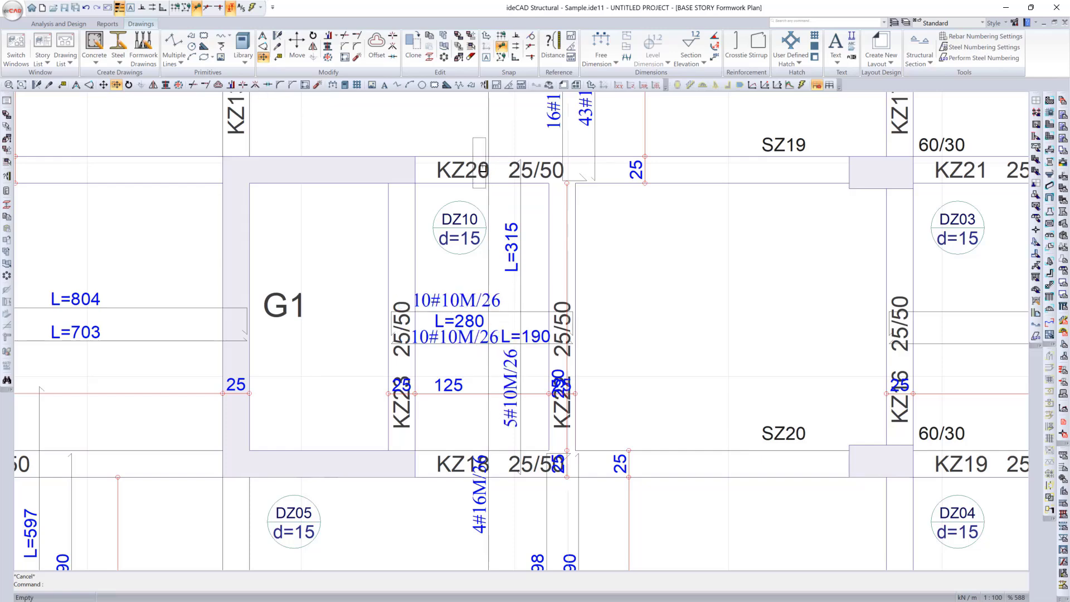
pyautogui.click(484, 149)
# Step: Move the KZ22 beam label up along its beam and separate the overlapping 250 and 25 dimension texts below it
pyautogui.click(563, 411)
pyautogui.click(561, 340)
pyautogui.click(558, 391)
pyautogui.click(560, 382)
pyautogui.click(559, 388)
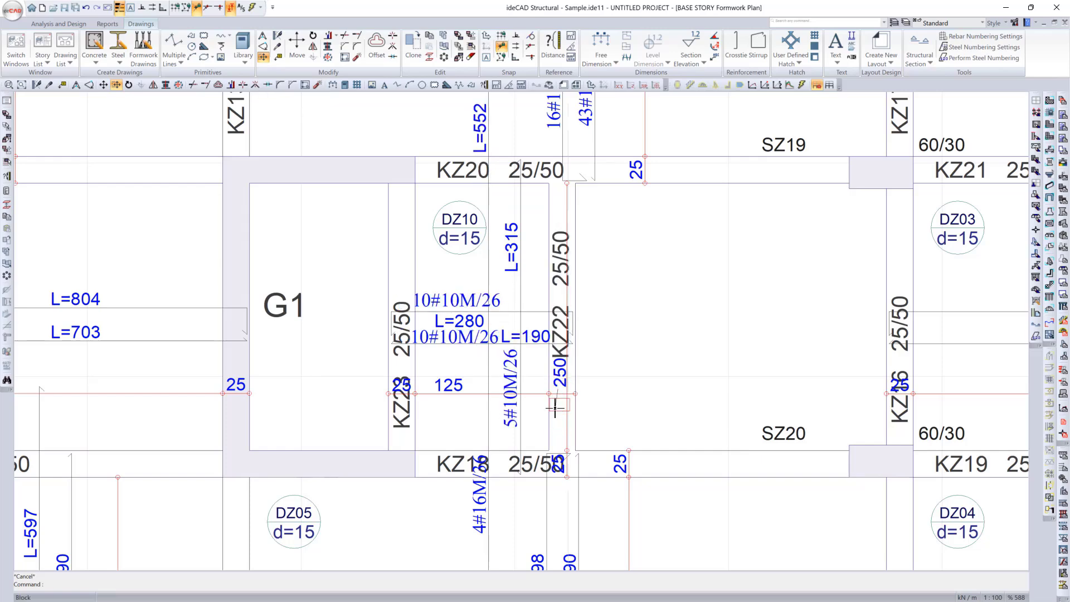
pyautogui.click(558, 407)
# Step: Move the 125 dimension text below its line, the KZ23 label up its beam and the 4#16M/36 label below beam KZ18
pyautogui.click(449, 386)
pyautogui.click(449, 404)
pyautogui.click(558, 383)
pyautogui.click(558, 386)
pyautogui.click(400, 414)
pyautogui.click(400, 356)
pyautogui.click(481, 498)
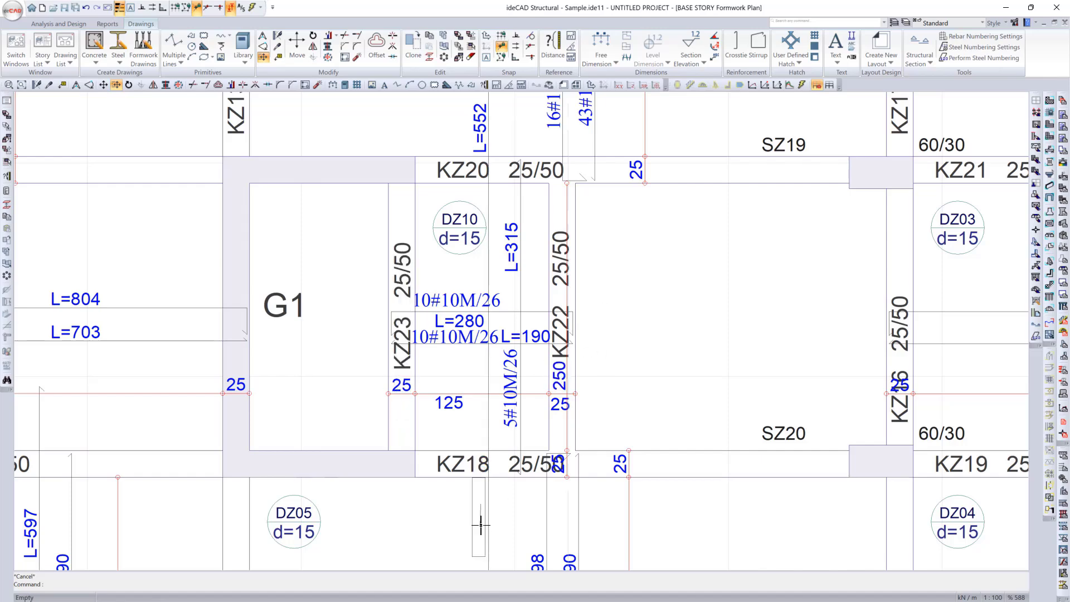
pyautogui.click(481, 526)
# Step: Move the KZ16 beam label up along its beam, clear of the 25 dimension text
pyautogui.scroll(-3, 509, 464)
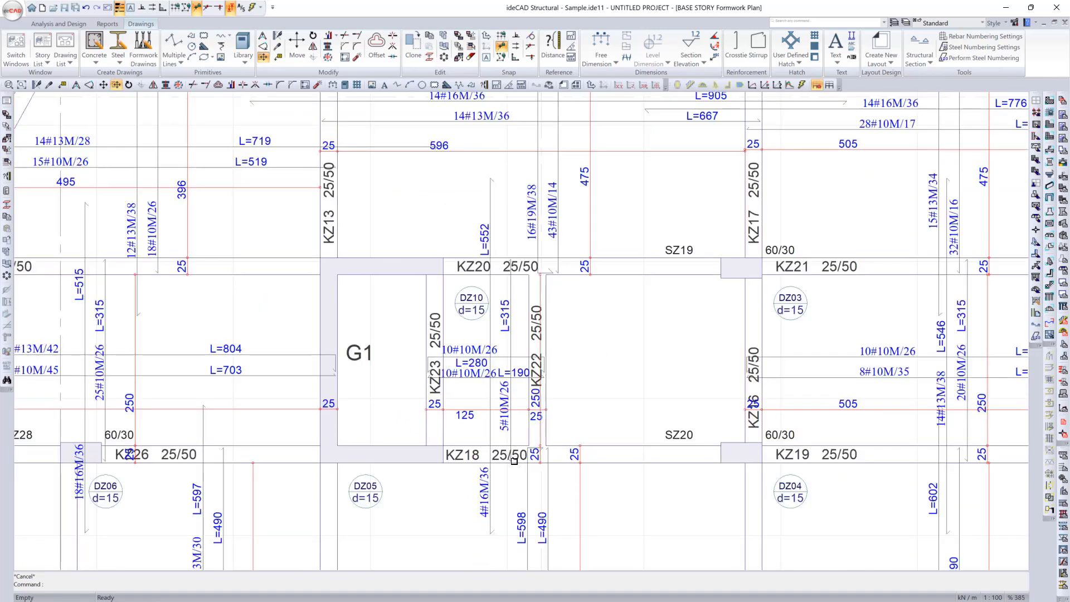
pyautogui.scroll(-3, 406, 369)
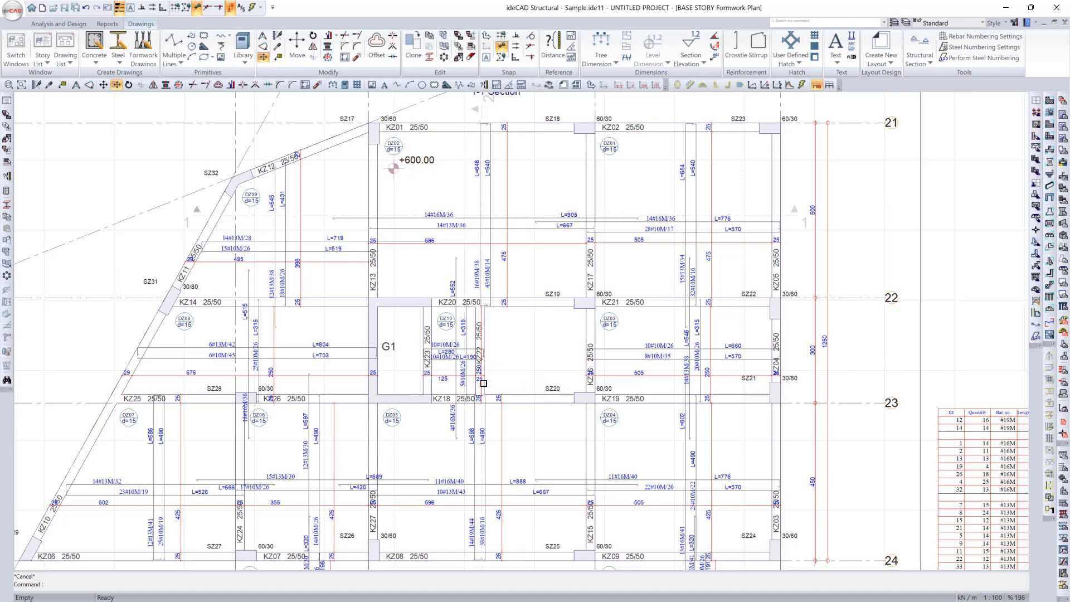
pyautogui.scroll(2, 603, 379)
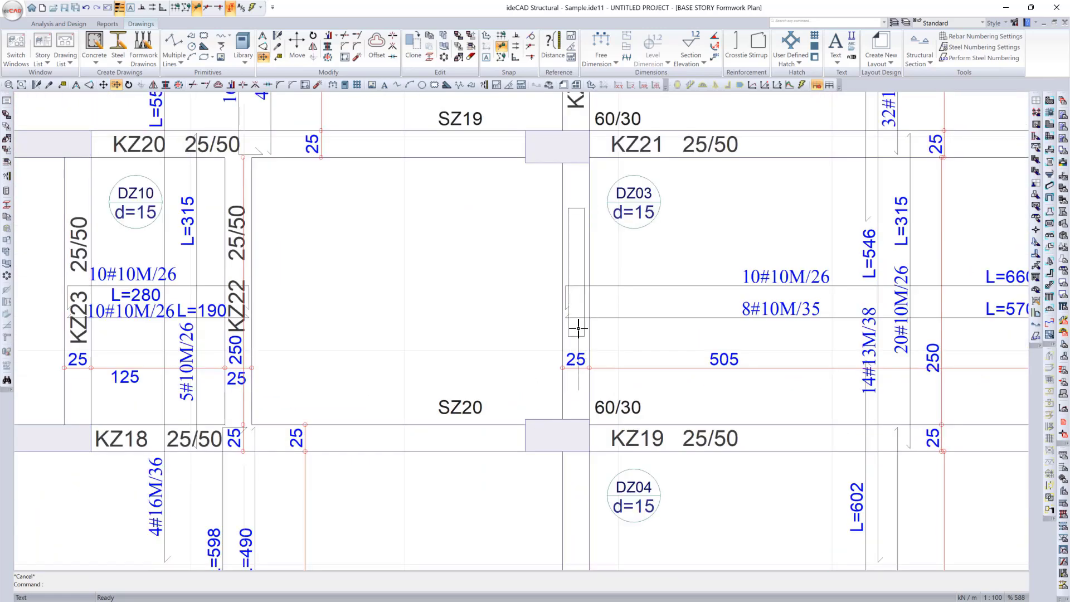
pyautogui.scroll(-5, 500, 298)
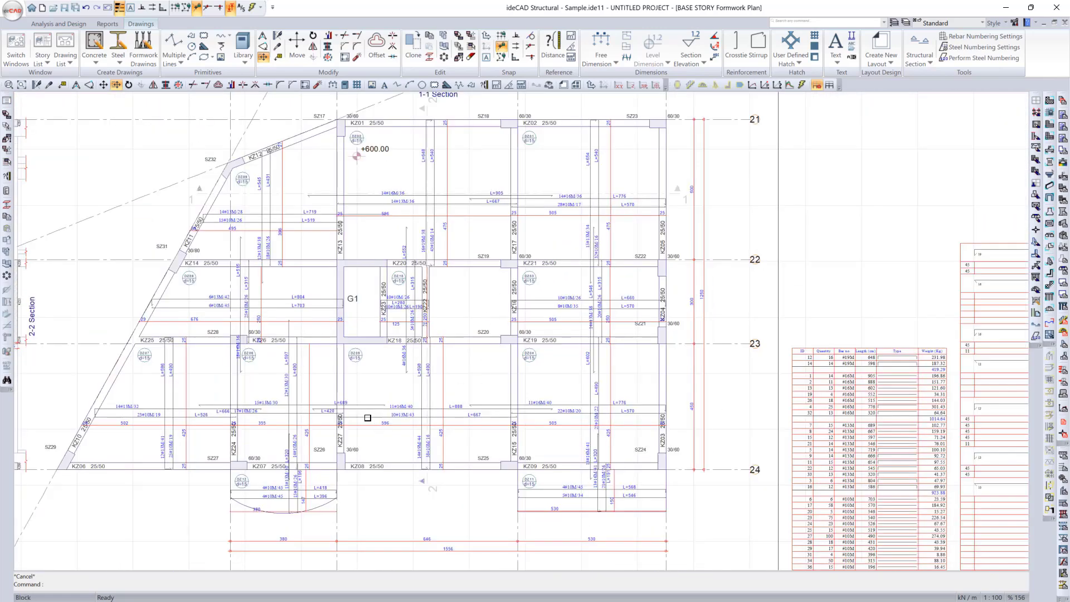
pyautogui.scroll(1, 367, 417)
pyautogui.scroll(-3, 495, 379)
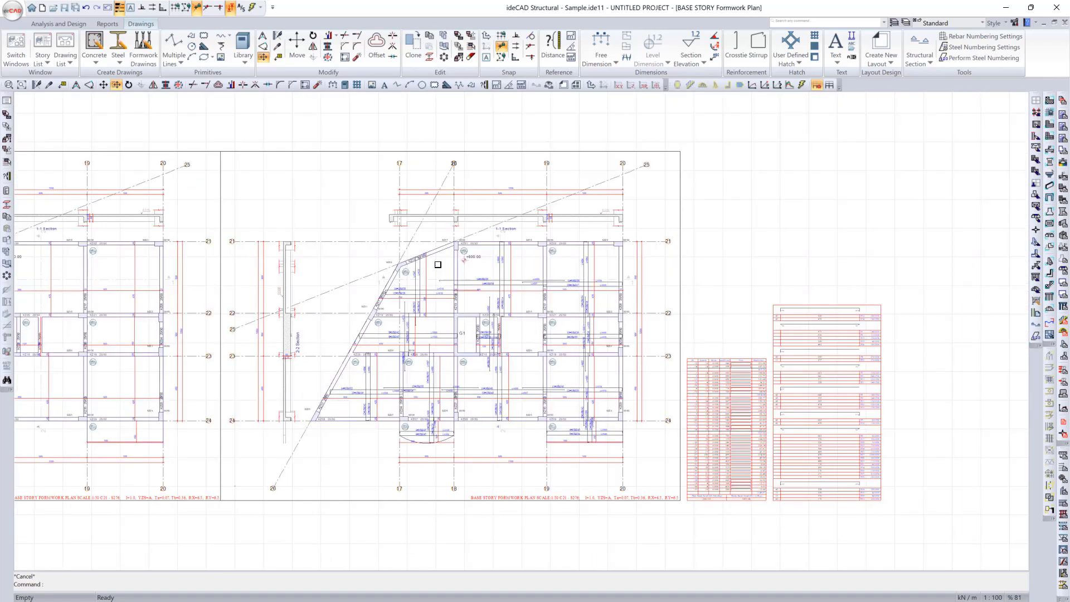
# Step: Switch from the base story drawing to the BASEMENT 1 Formwork Plan
pyautogui.scroll(-2, 491, 284)
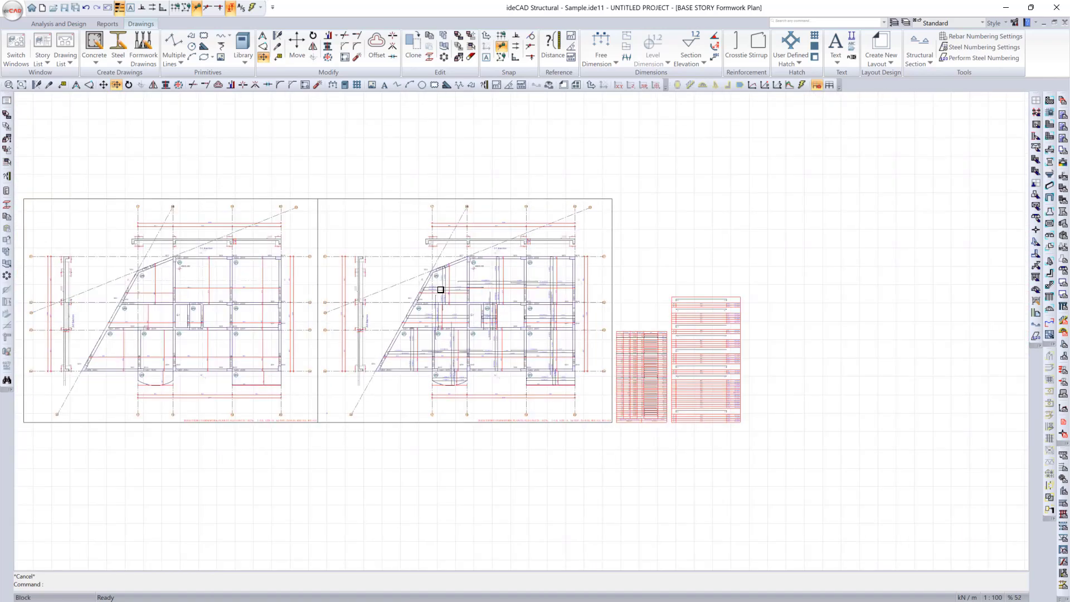
pyautogui.moveTo(465, 308); pyautogui.dragTo(572, 317, button='middle')
pyautogui.scroll(1, 208, 291)
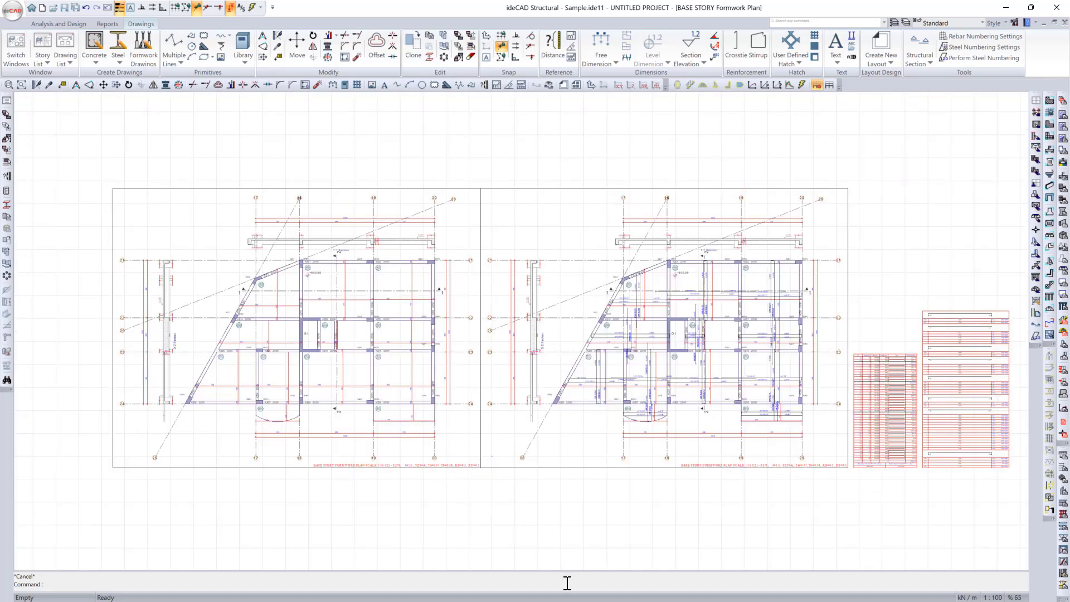
pyautogui.click(576, 600)
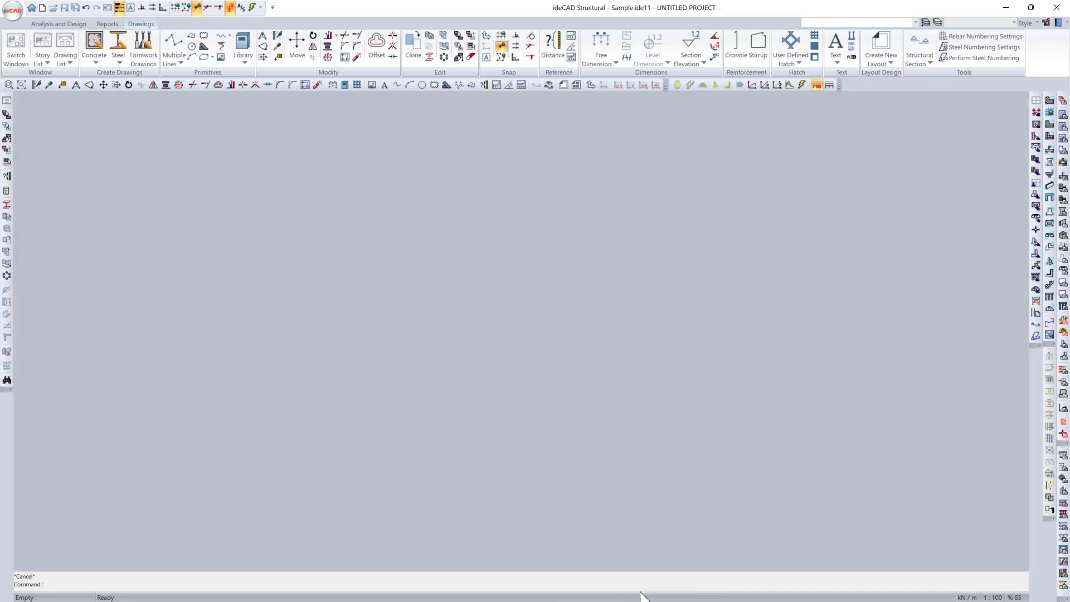
pyautogui.click(637, 590)
pyautogui.scroll(-2, 562, 368)
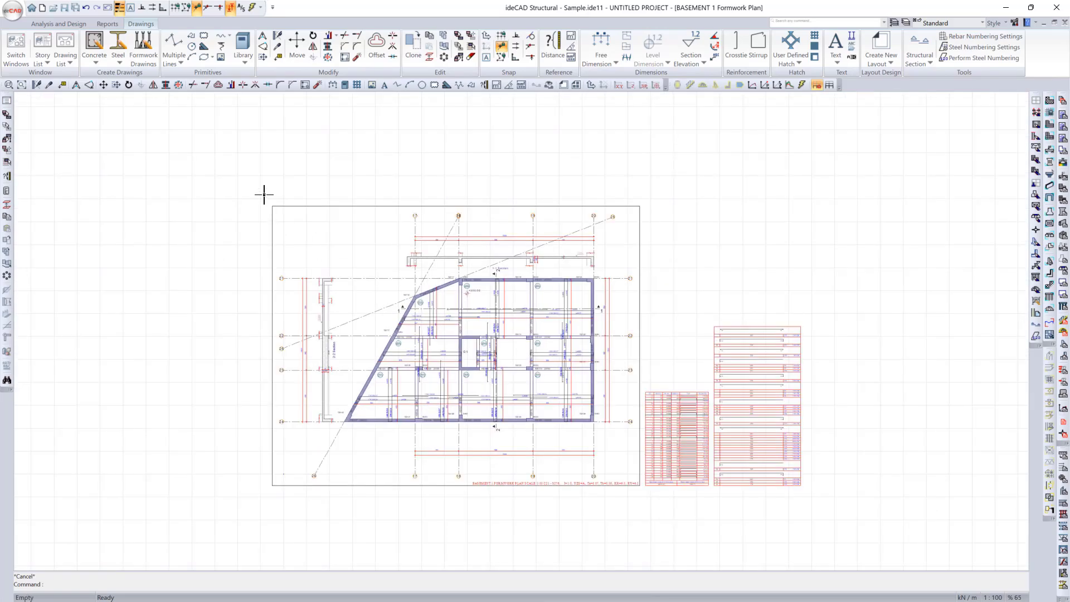
# Step: Clone the whole BASEMENT 1 formwork sheet one sheet width to the left, so both borders share an edge
pyautogui.moveTo(262, 190); pyautogui.dragTo(642, 496)
pyautogui.click(420, 43)
pyautogui.click(640, 206)
pyautogui.click(273, 206)
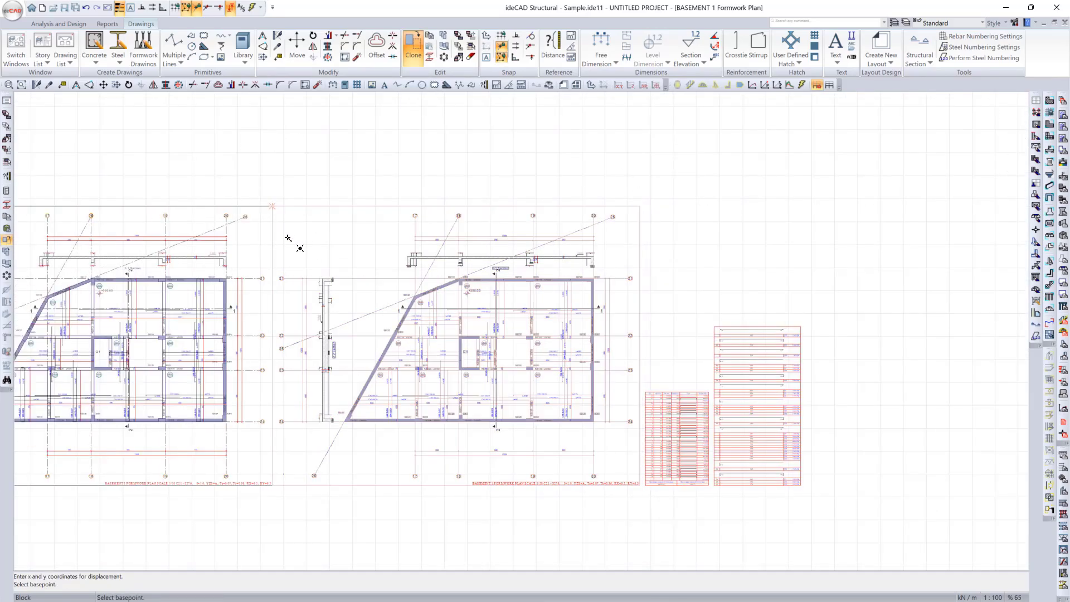
pyautogui.press('Escape')
pyautogui.scroll(2, 187, 314)
pyautogui.press('Delete')
pyautogui.hotkey('ctrl', 'z')
pyautogui.scroll(3, 186, 314)
# Step: Turn off automatic analysis system generation and delete the slab reinforcement from the cloned BASEMENT 1 plan
pyautogui.click(818, 84)
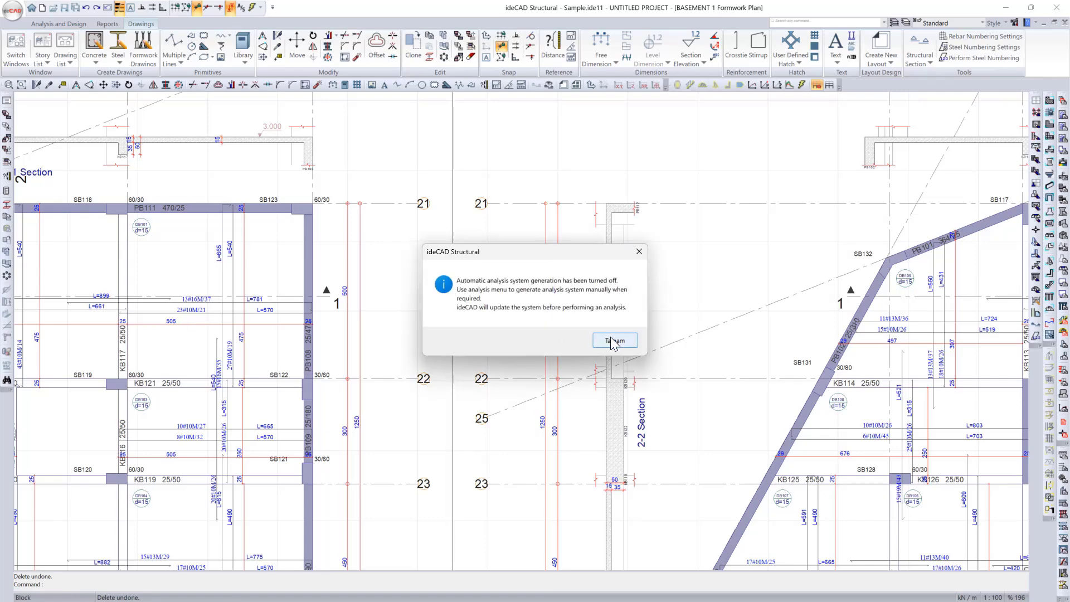
pyautogui.click(614, 340)
pyautogui.scroll(2, 193, 306)
pyautogui.click(230, 266)
pyautogui.press('Delete')
pyautogui.scroll(-5, 289, 199)
pyautogui.rightClick(654, 600)
pyautogui.rightClick(617, 591)
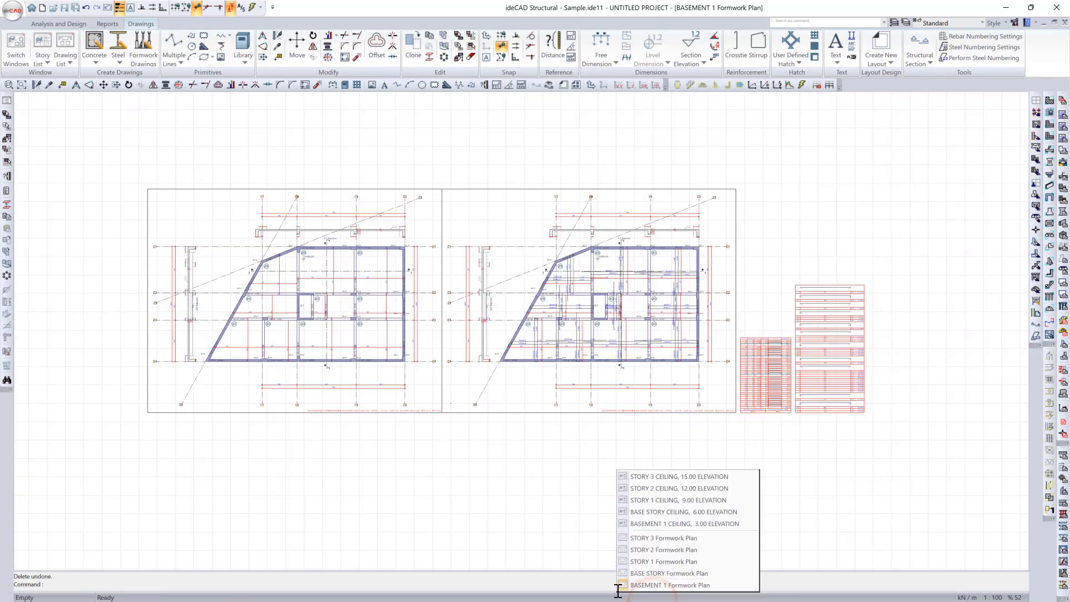
pyautogui.moveTo(601, 549); pyautogui.dragTo(445, 472)
# Step: Start a Column Application Plan and select all stories from BASEMENT 1 to STORY 3
pyautogui.click(95, 61)
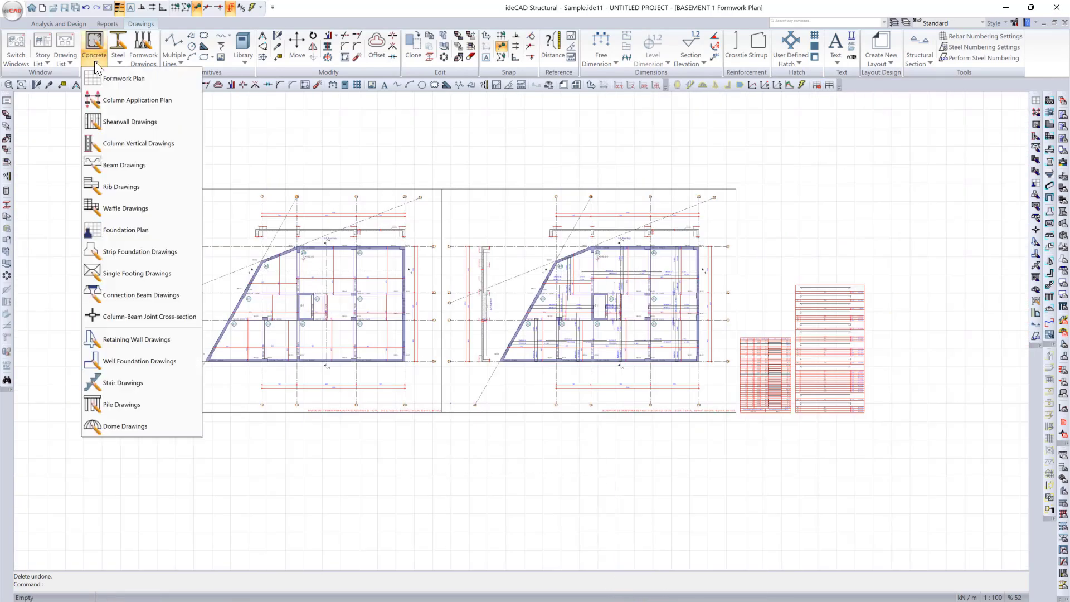
pyautogui.click(145, 103)
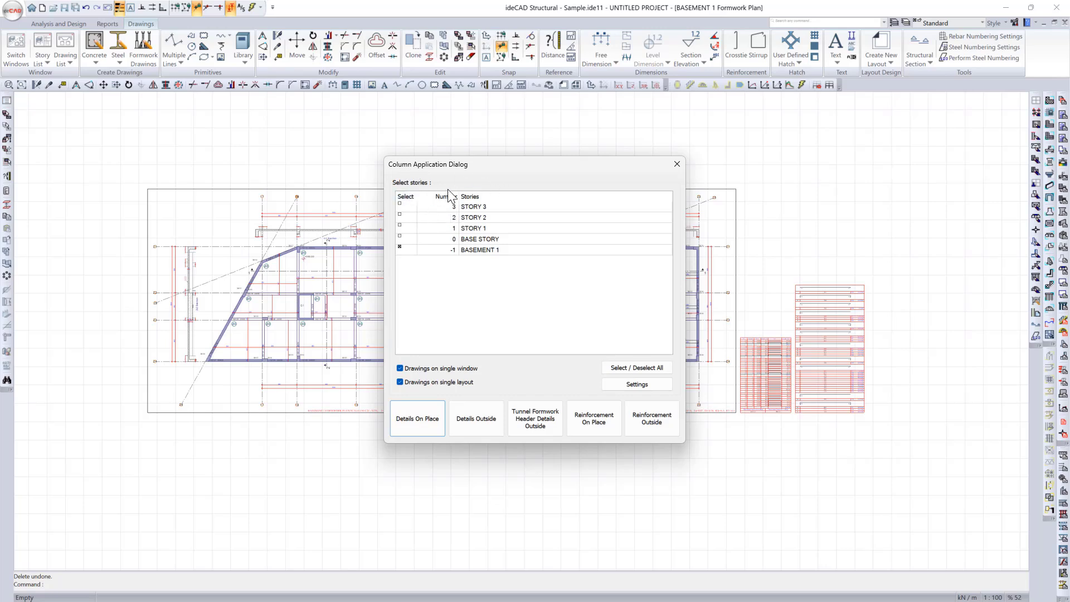
pyautogui.click(635, 368)
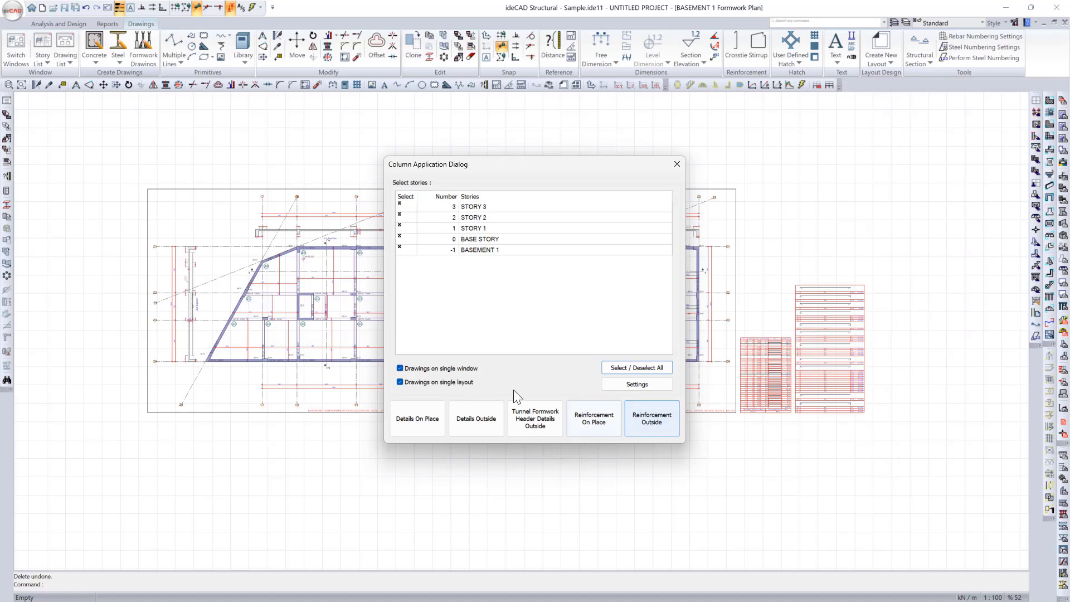
# Step: Set the column drawings' paper size to A0 1189x841 mm and generate the plans with details outside
pyautogui.click(656, 389)
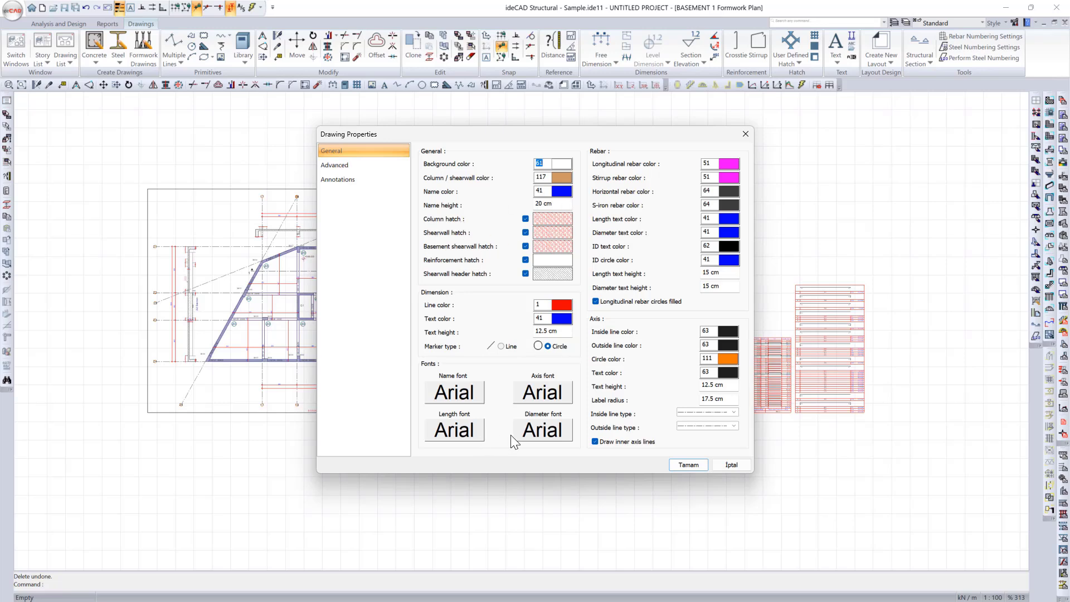
pyautogui.click(372, 167)
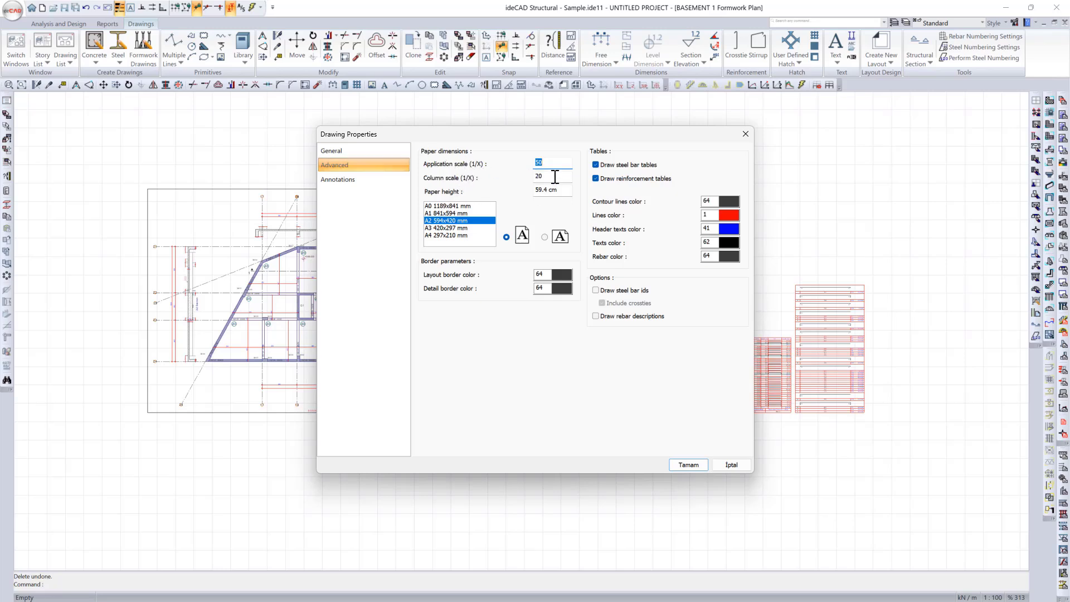
pyautogui.click(468, 206)
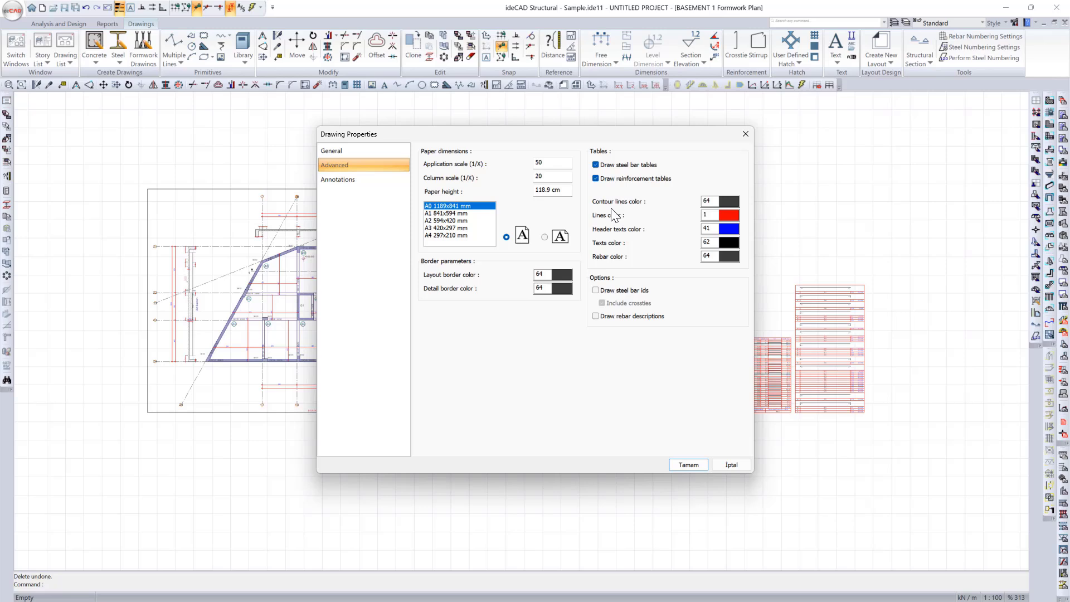
pyautogui.click(375, 186)
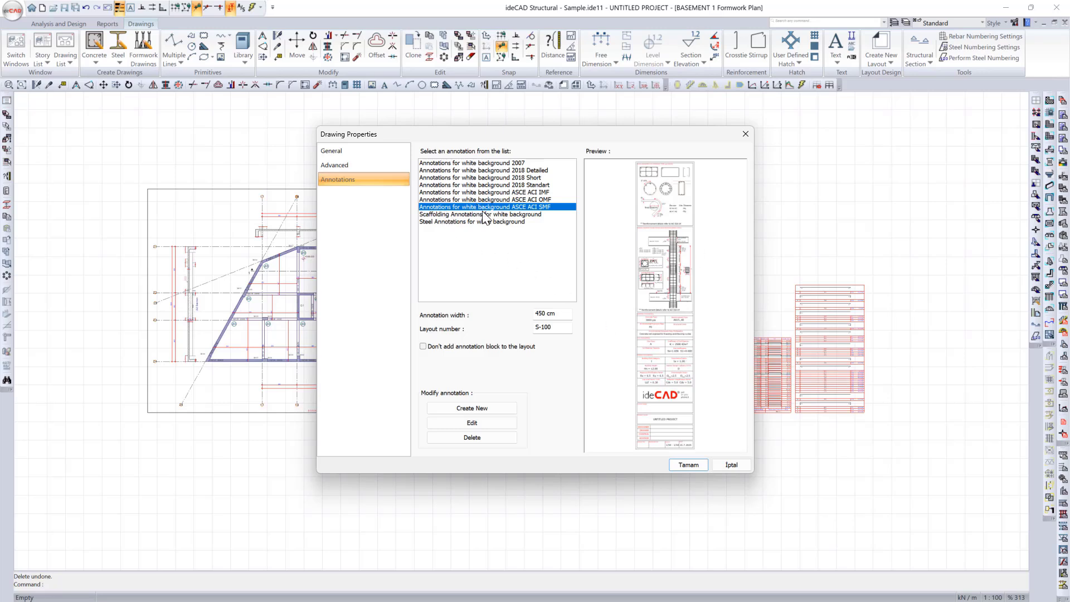
pyautogui.click(679, 462)
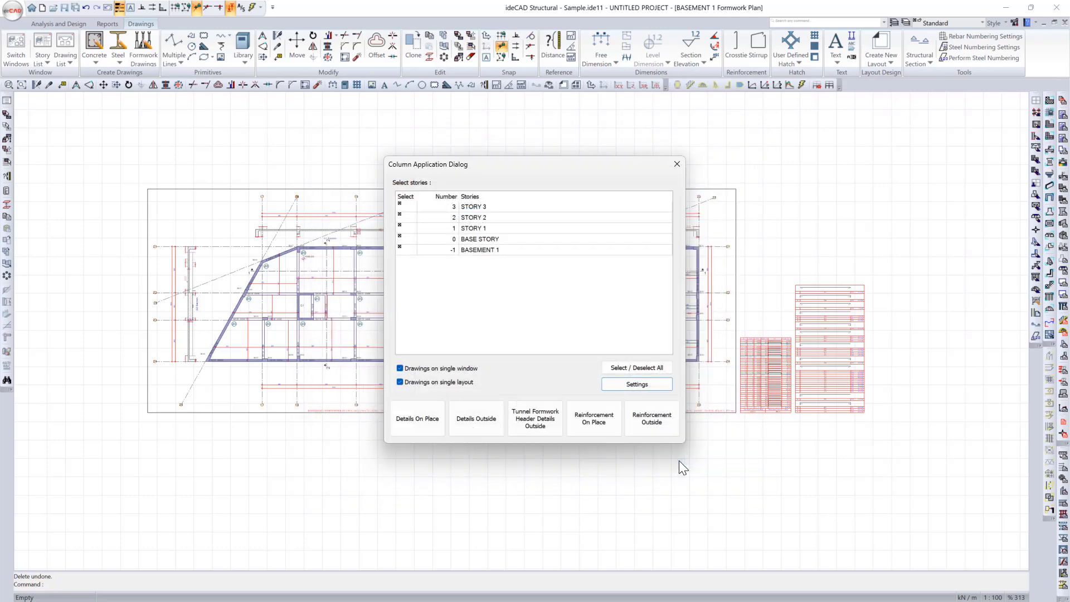
pyautogui.click(486, 424)
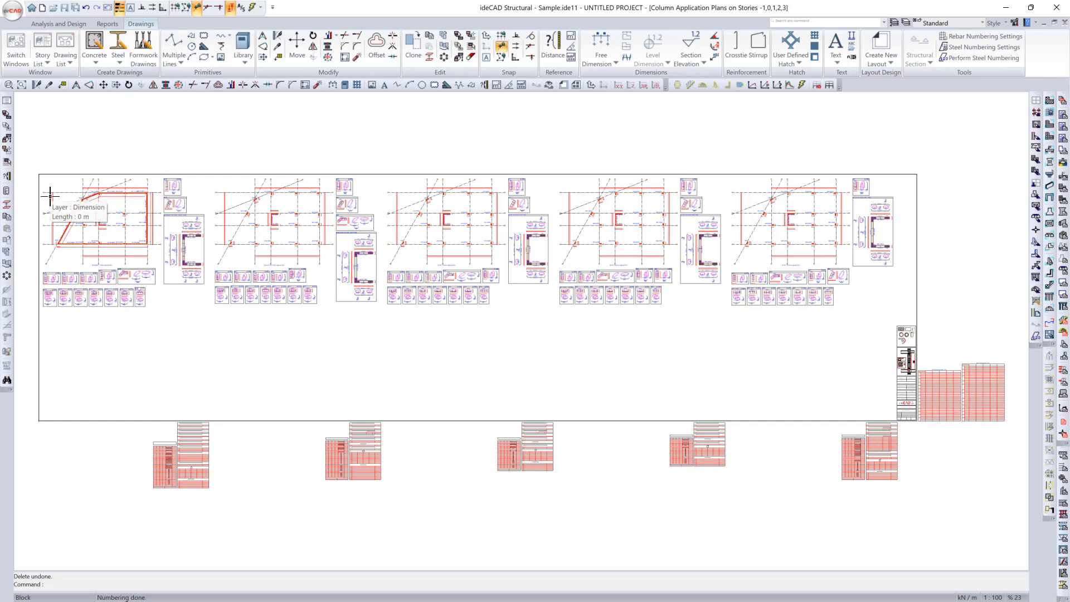
# Step: Examine the BASEMENT 1 column application plan, its column details and the PB104-PB105-PB106 shearwall group detail
pyautogui.moveTo(149, 309); pyautogui.dragTo(239, 353, button='middle')
pyautogui.scroll(1, 112, 210)
pyautogui.scroll(4, 179, 239)
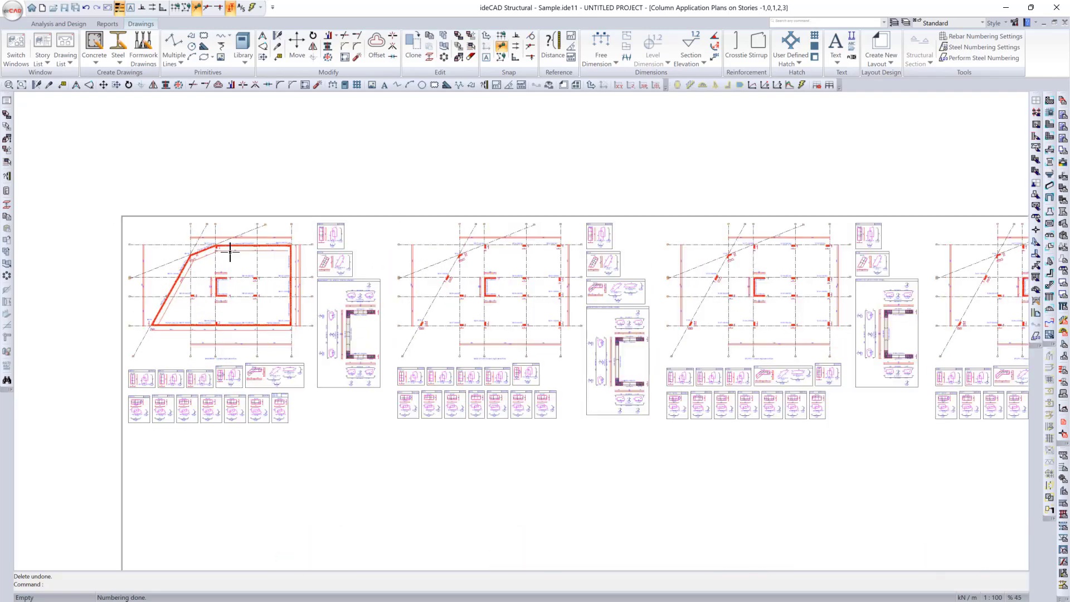
pyautogui.scroll(2, 286, 259)
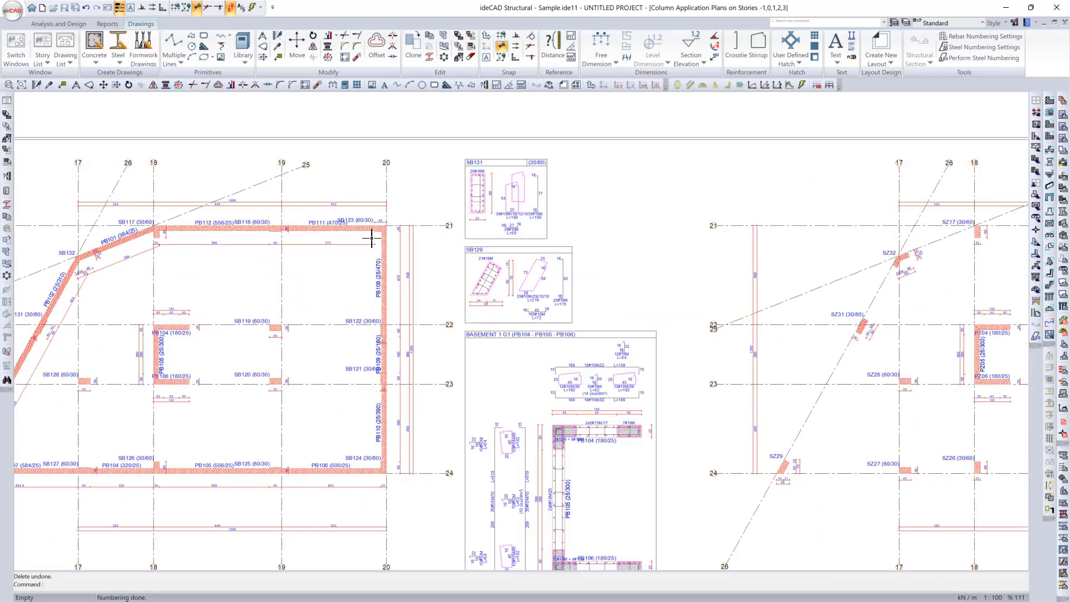
pyautogui.scroll(3, 372, 238)
pyautogui.scroll(-3, 210, 395)
pyautogui.scroll(2, 442, 306)
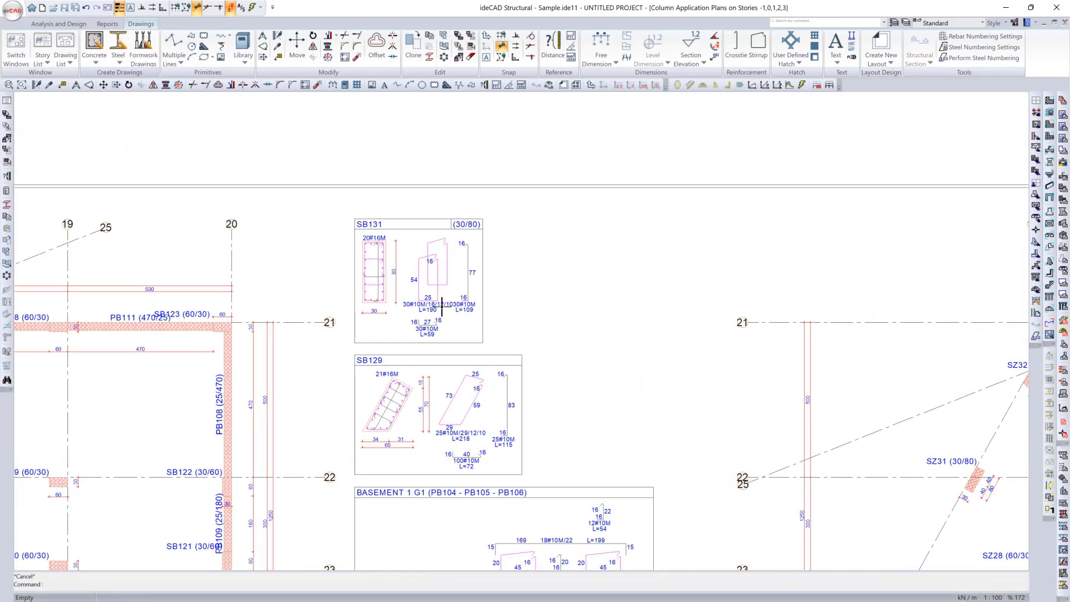
pyautogui.scroll(1, 442, 307)
pyautogui.moveTo(476, 509); pyautogui.dragTo(429, 232, button='middle')
pyautogui.moveTo(497, 538); pyautogui.dragTo(449, 334, button='middle')
pyautogui.moveTo(388, 432); pyautogui.dragTo(383, 305, button='middle')
pyautogui.scroll(-3, 382, 305)
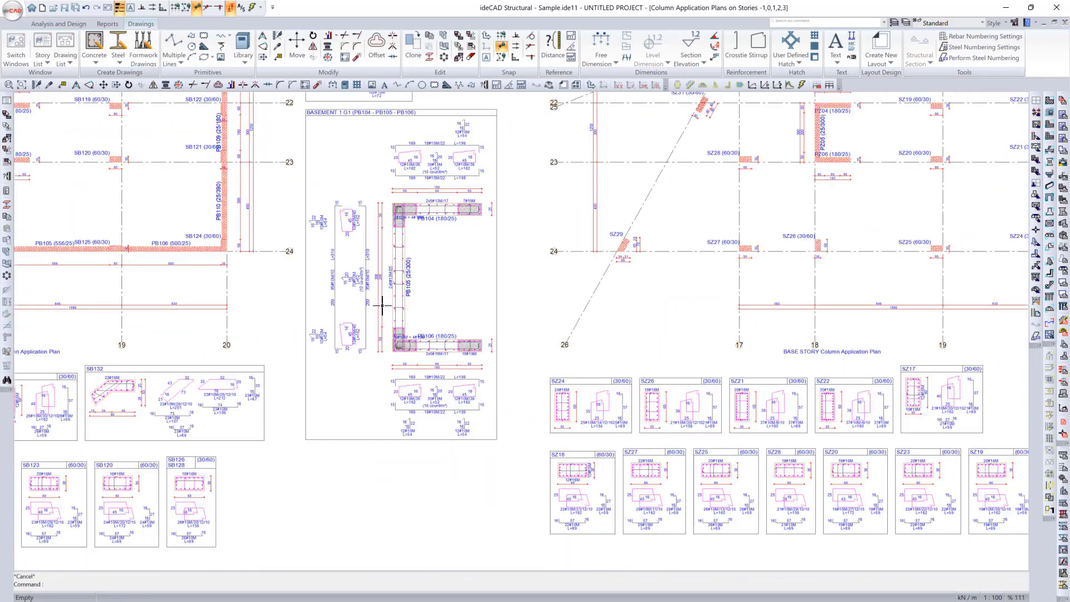
pyautogui.scroll(-4, 382, 305)
pyautogui.scroll(6, 117, 364)
pyautogui.moveTo(307, 363); pyautogui.dragTo(524, 368, button='middle')
# Step: Look over the other stories' column application plans and the steel bar tables below the layout
pyautogui.scroll(-3, 524, 368)
pyautogui.scroll(-2, 809, 385)
pyautogui.moveTo(808, 384); pyautogui.dragTo(165, 454, button='middle')
pyautogui.scroll(-2, 165, 454)
pyautogui.moveTo(292, 359); pyautogui.dragTo(56, 325, button='middle')
pyautogui.moveTo(849, 404); pyautogui.dragTo(504, 405, button='middle')
pyautogui.scroll(-2, 878, 366)
pyautogui.moveTo(608, 558); pyautogui.dragTo(620, 470, button='middle')
pyautogui.scroll(4, 608, 484)
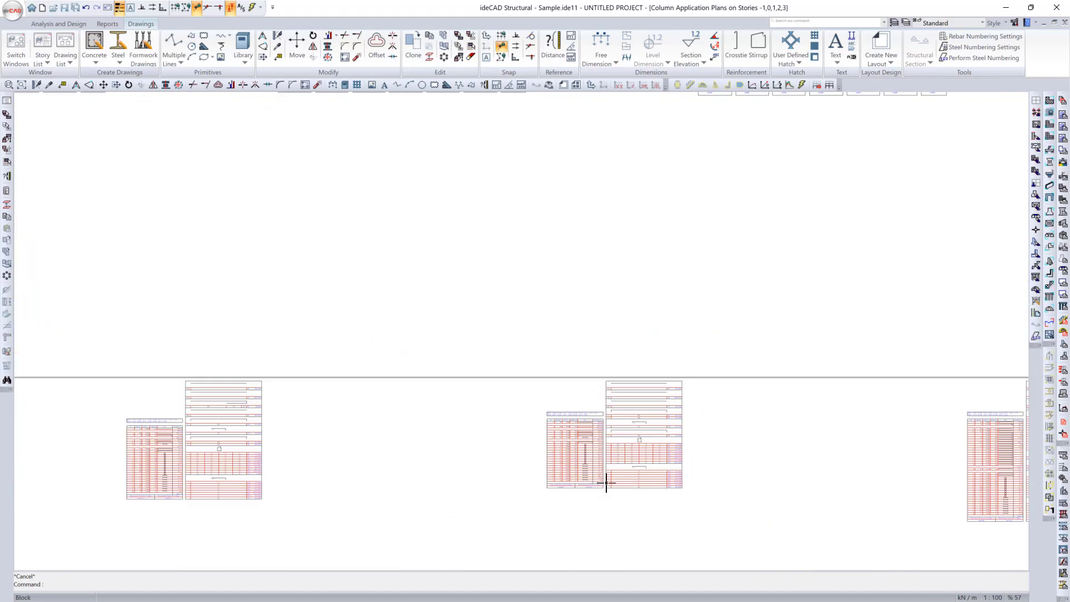
pyautogui.scroll(3, 606, 483)
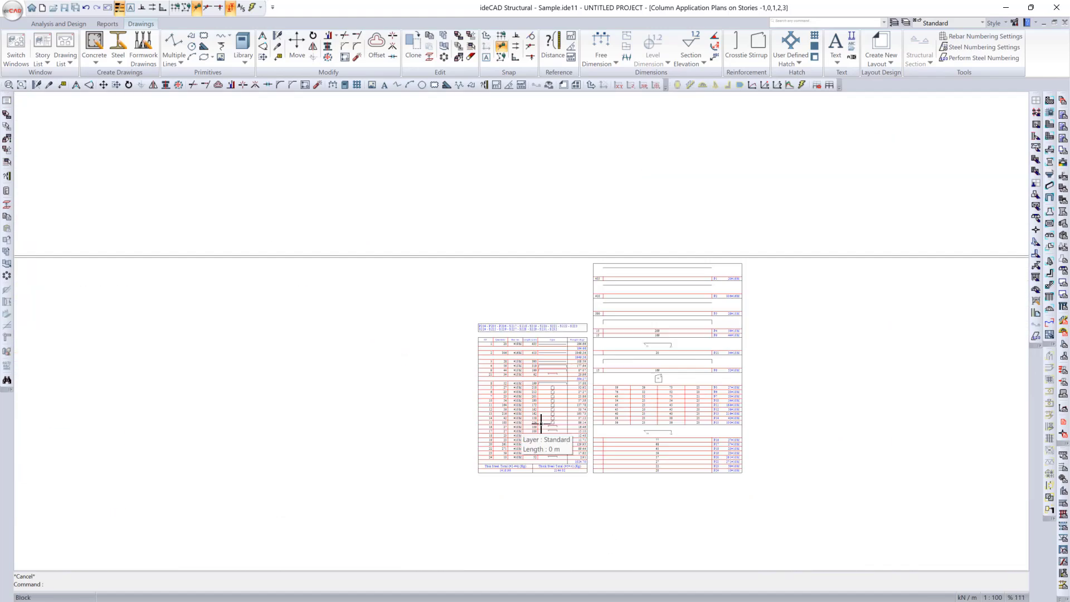
pyautogui.scroll(-8, 542, 424)
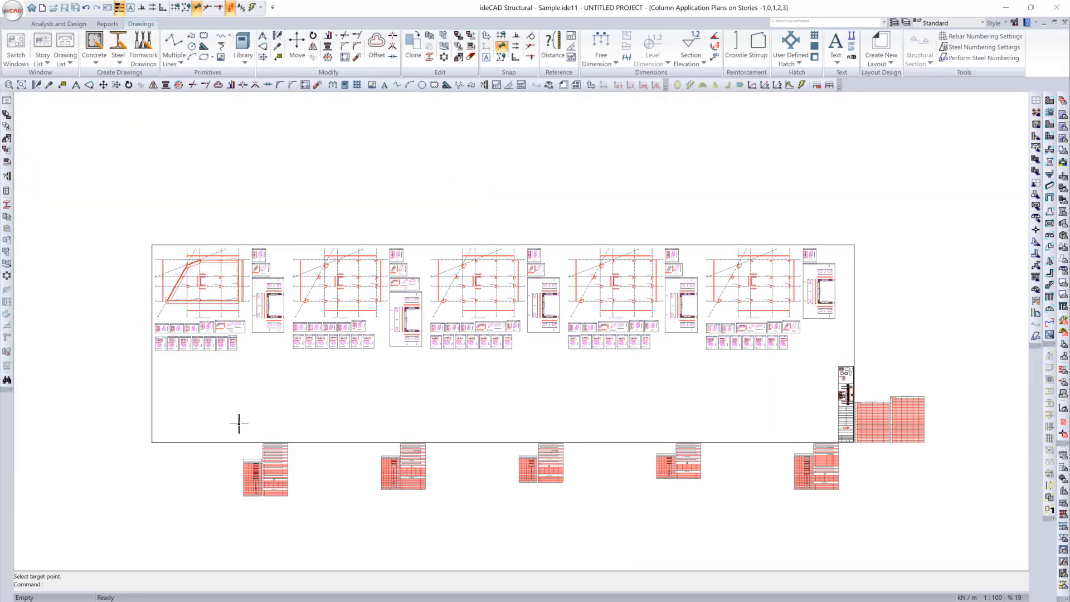
# Step: Start the Shearwall Drawings command and go through its general, advanced, paper, table and annotation properties, keeping A0 paper
pyautogui.click(95, 62)
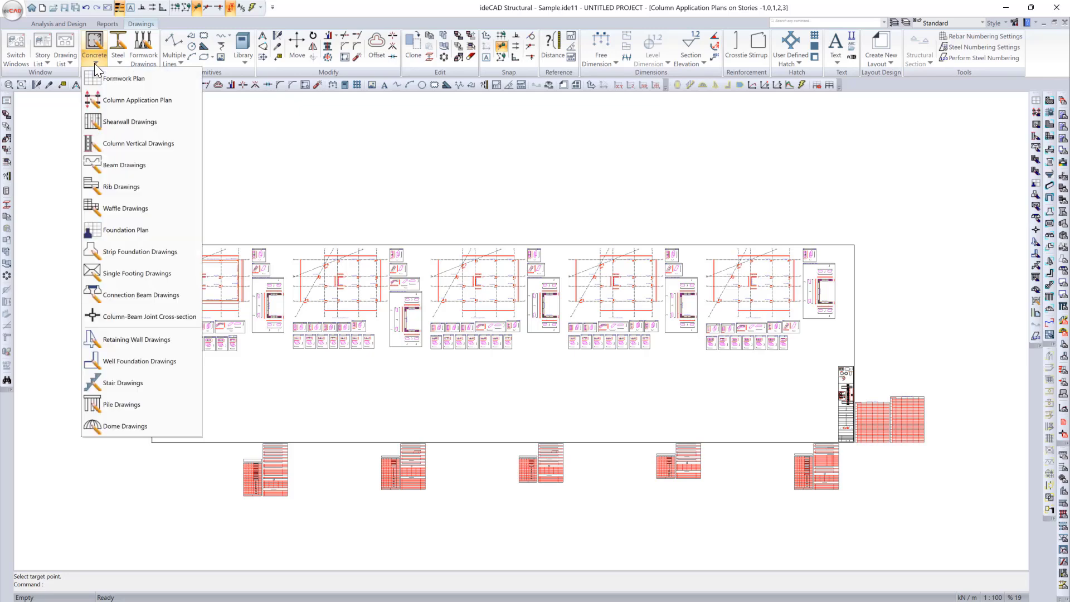
pyautogui.click(140, 124)
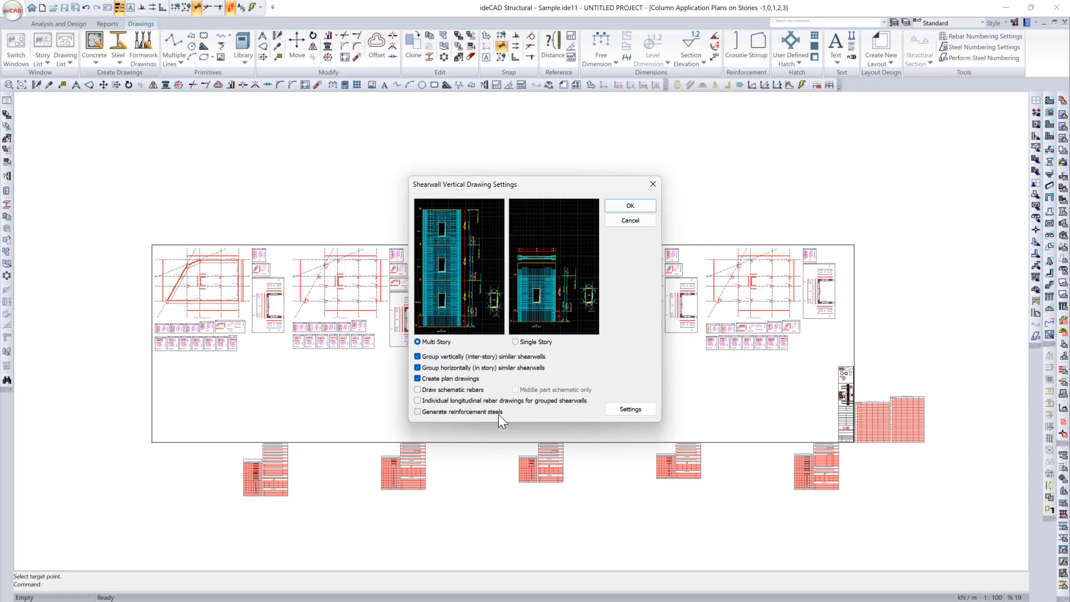
pyautogui.click(622, 408)
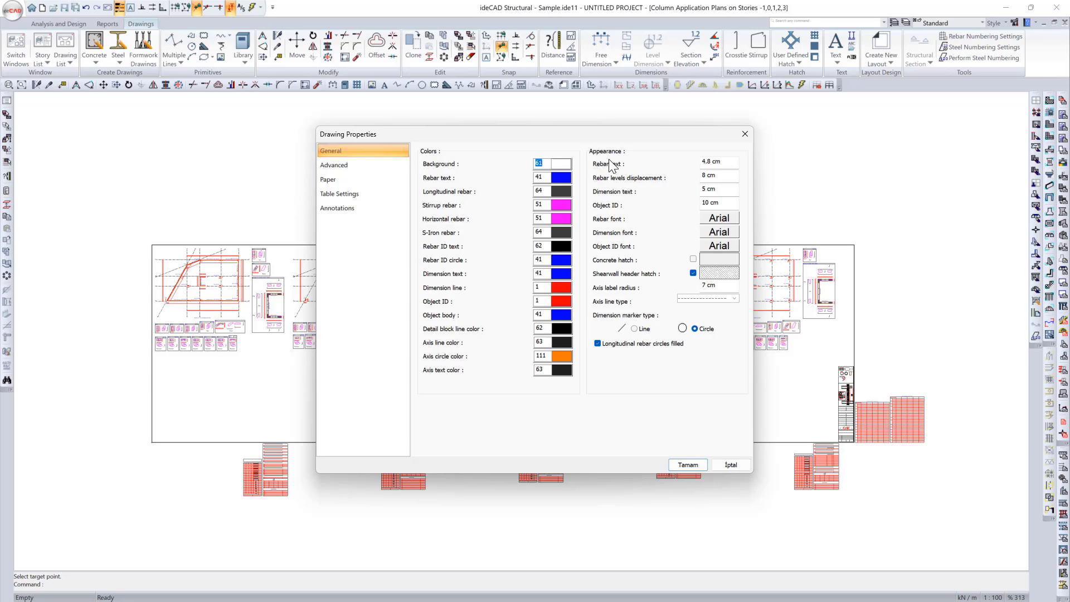
pyautogui.click(363, 164)
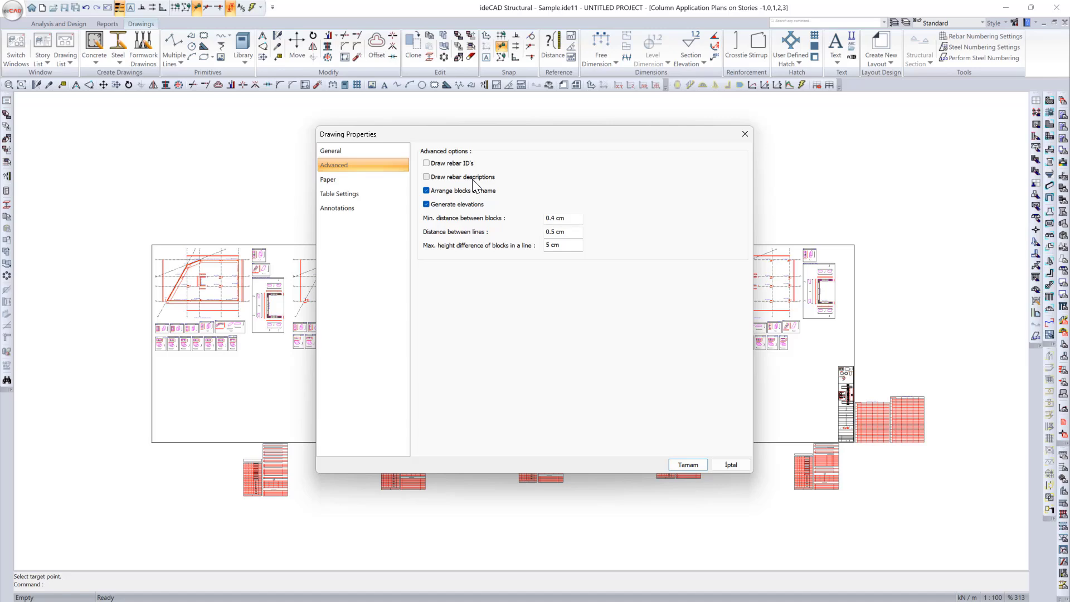
pyautogui.click(370, 181)
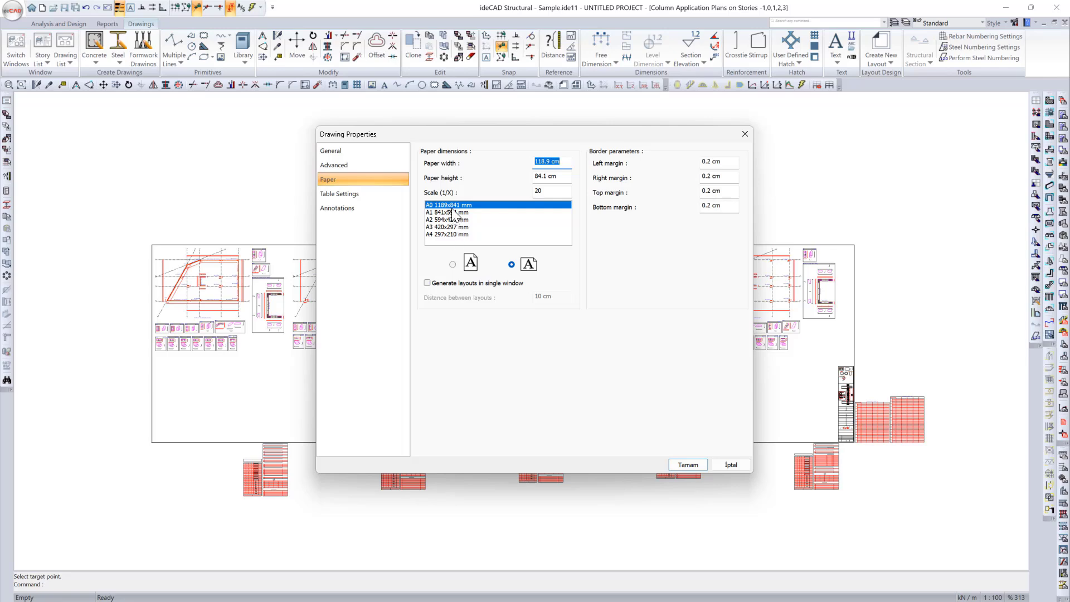
pyautogui.click(387, 191)
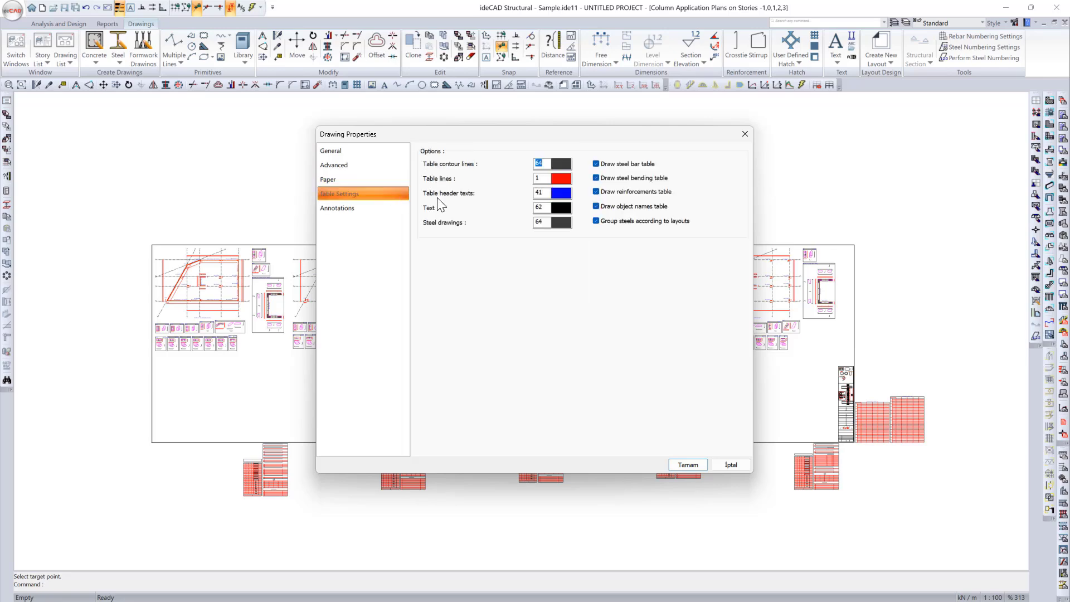
pyautogui.click(386, 208)
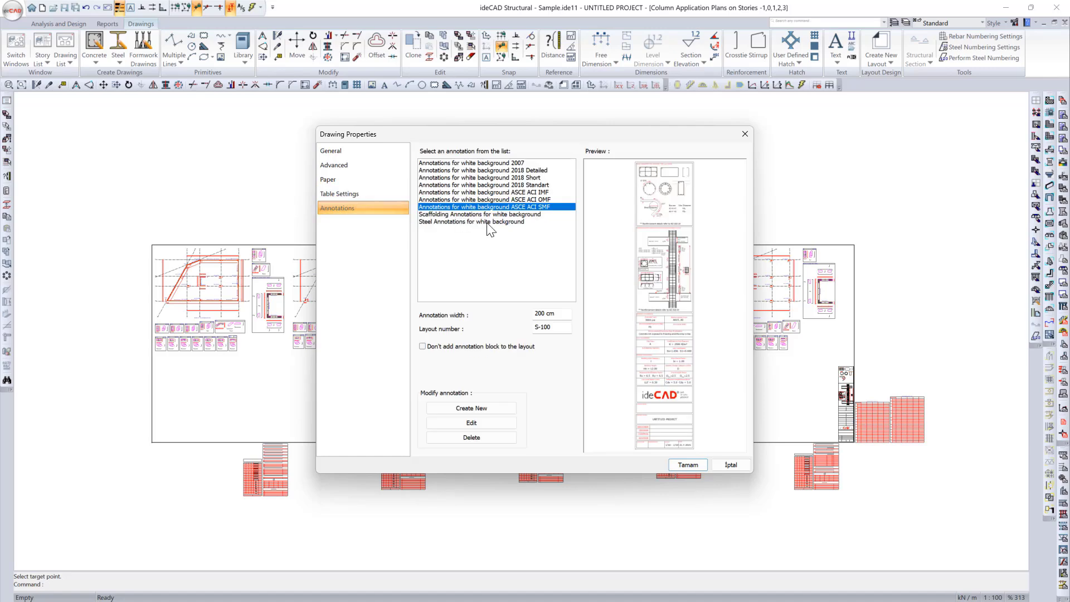
pyautogui.click(688, 464)
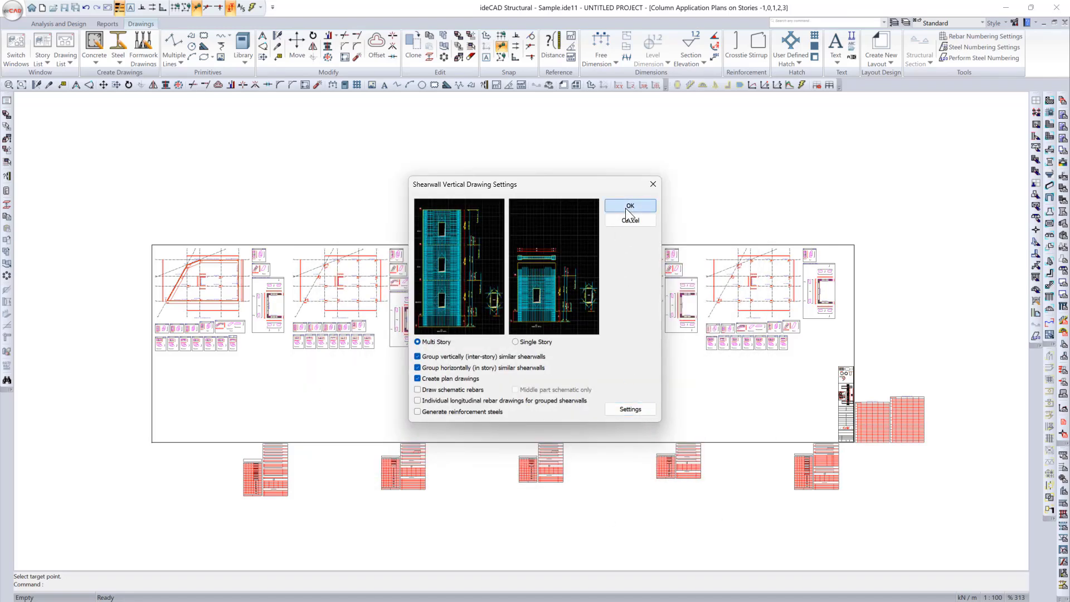
# Step: Generate the multi-story shearwall vertical drawings with similar walls grouped and open the drawing of paper 1
pyautogui.click(629, 206)
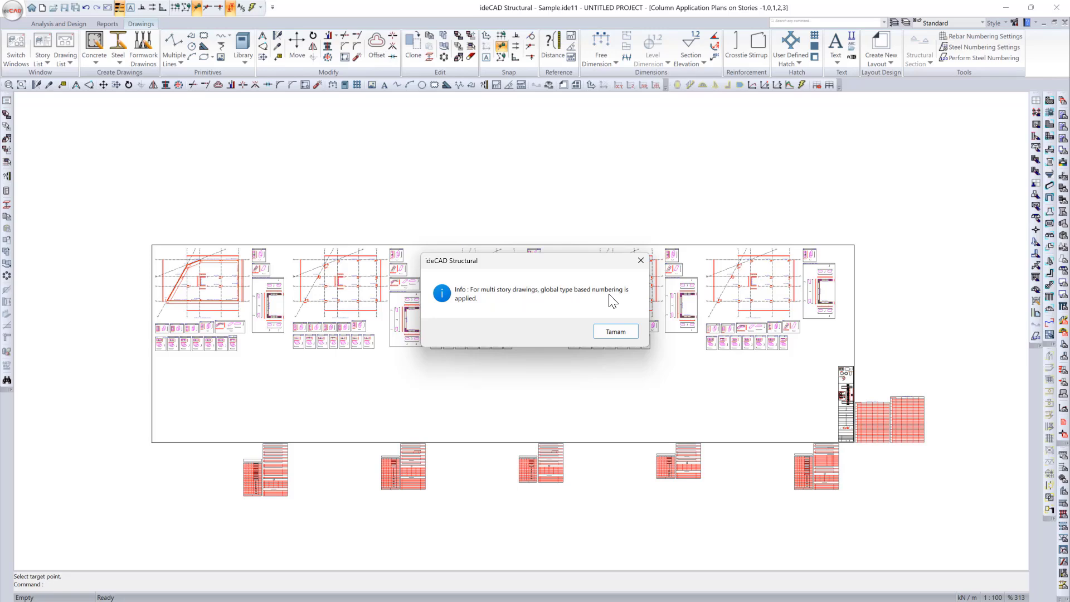
pyautogui.click(616, 333)
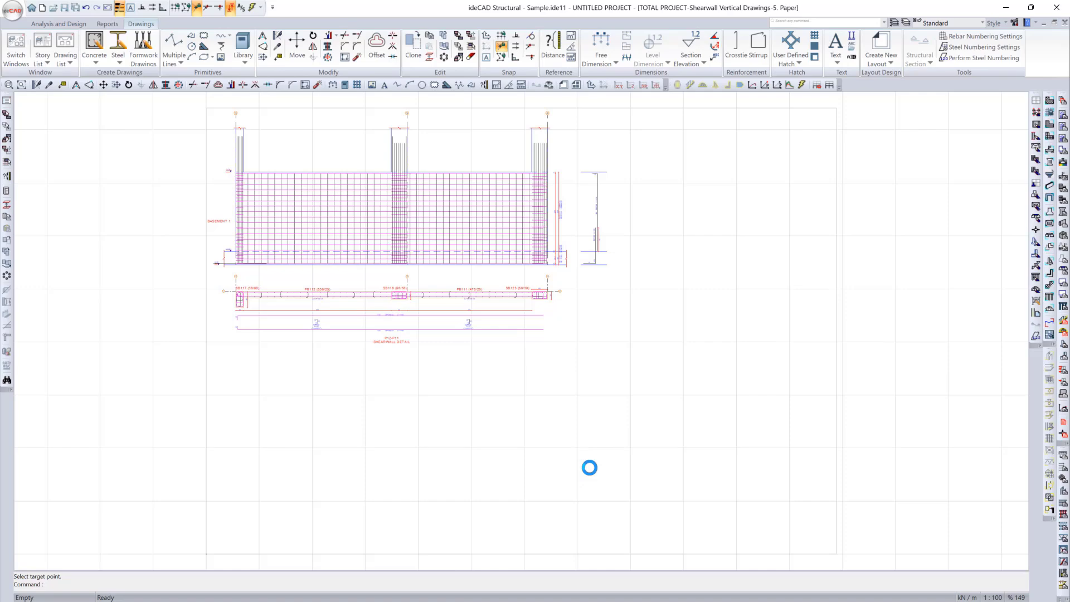
pyautogui.click(630, 589)
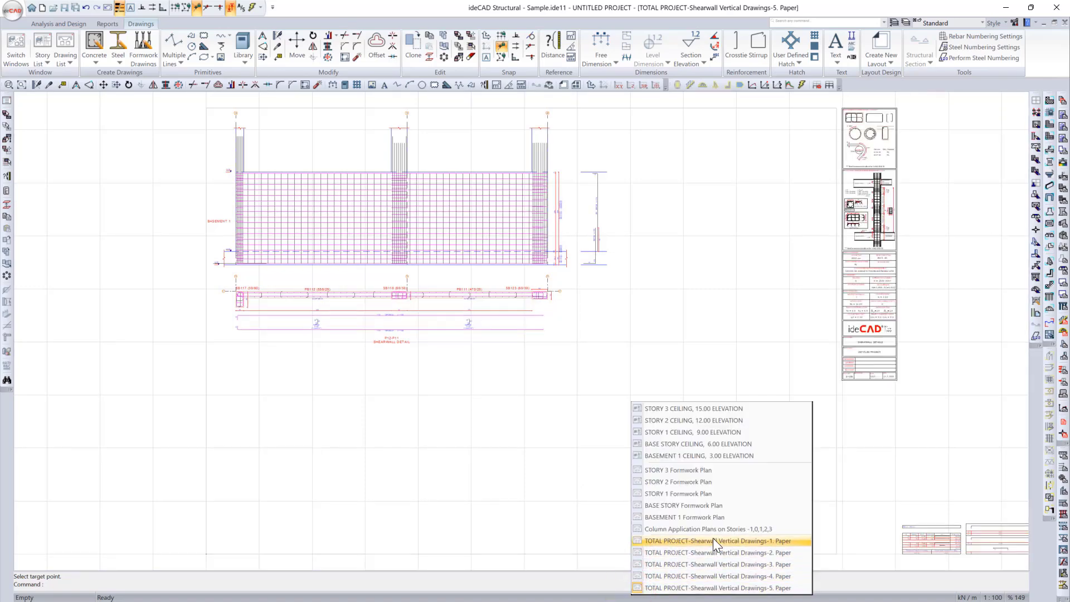
pyautogui.click(712, 541)
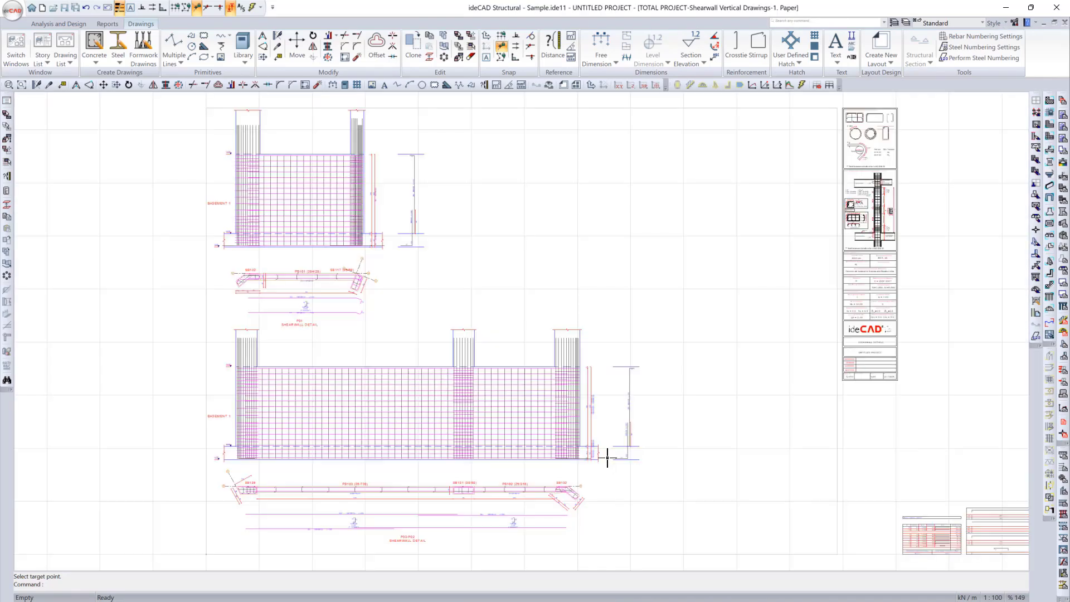
# Step: Open the shearwall vertical drawing of paper 2 and move its annotation block clear of the story plan details
pyautogui.click(666, 595)
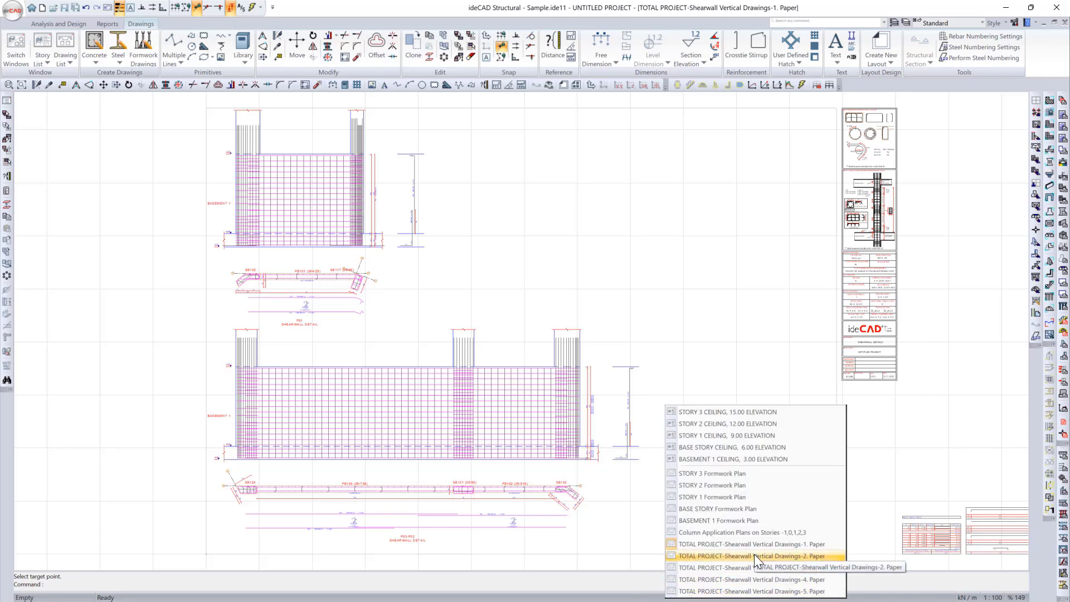
pyautogui.click(754, 555)
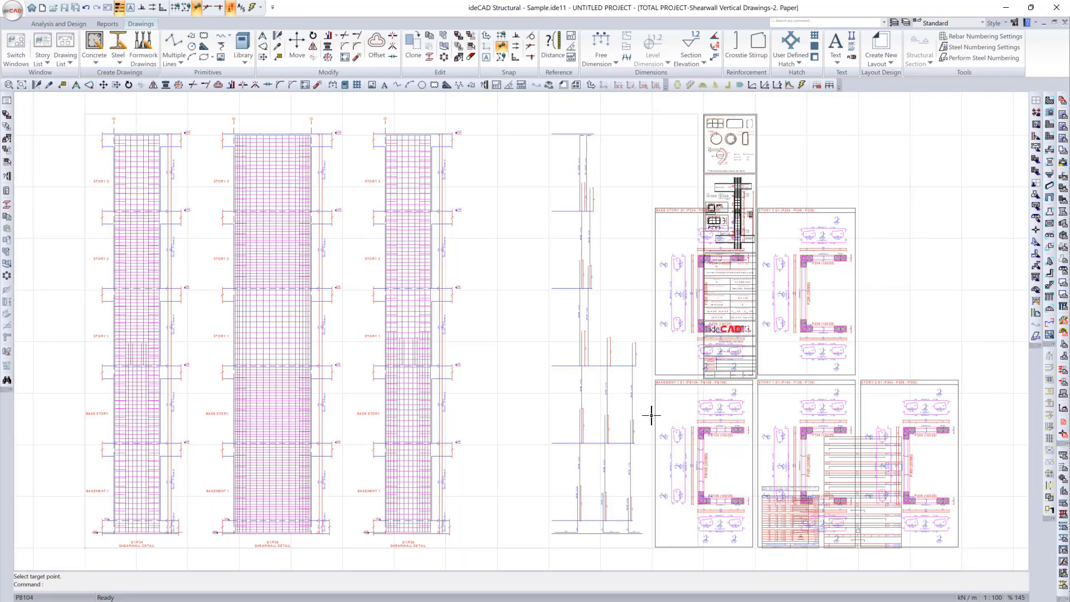
pyautogui.moveTo(787, 427); pyautogui.dragTo(652, 402, button='middle')
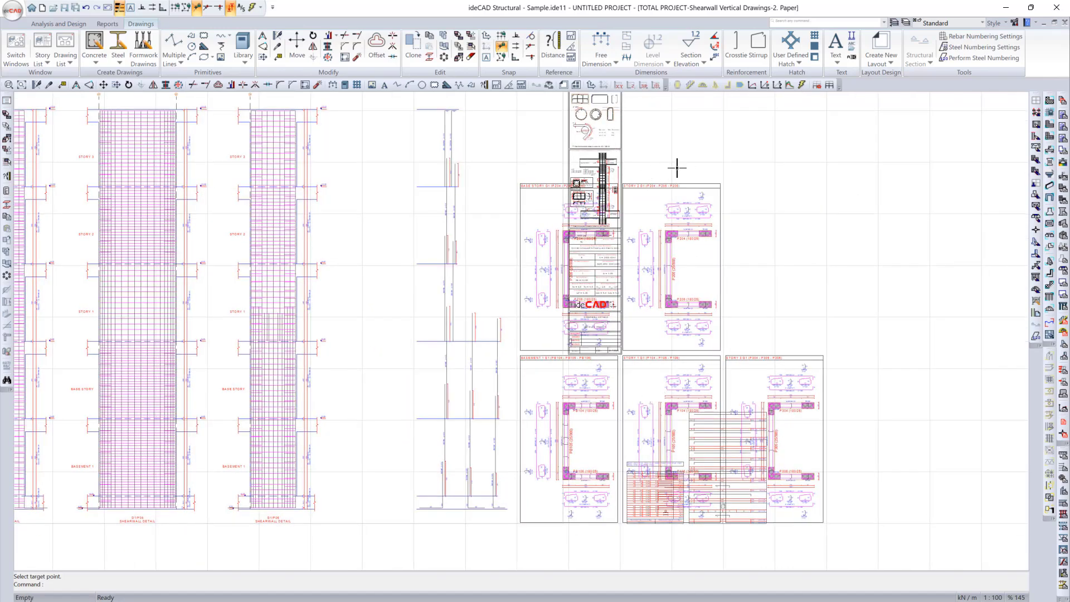
pyautogui.moveTo(675, 168); pyautogui.dragTo(551, 142)
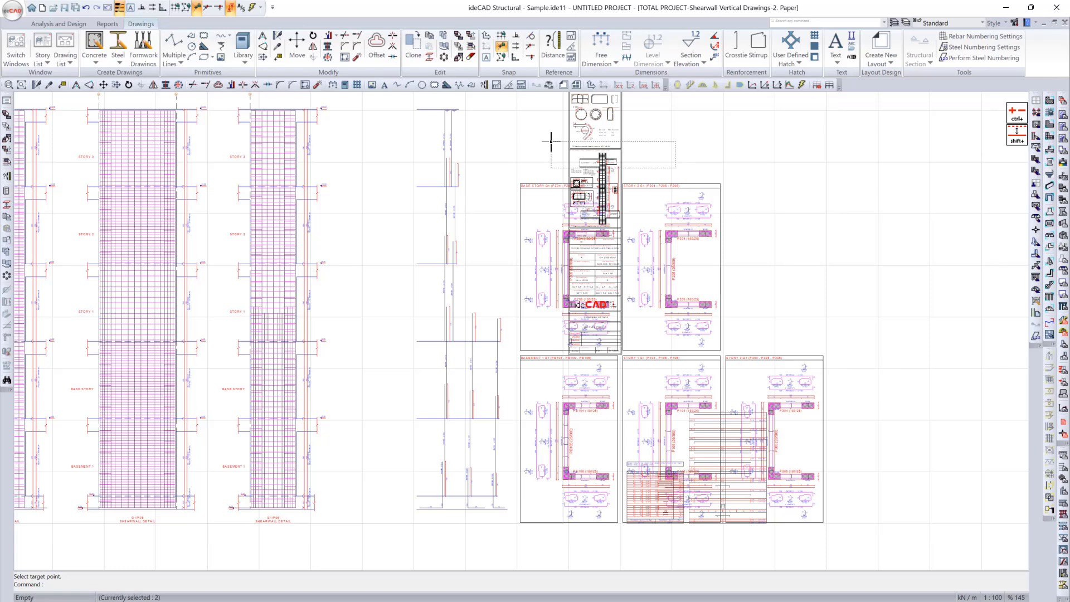
pyautogui.press('m')
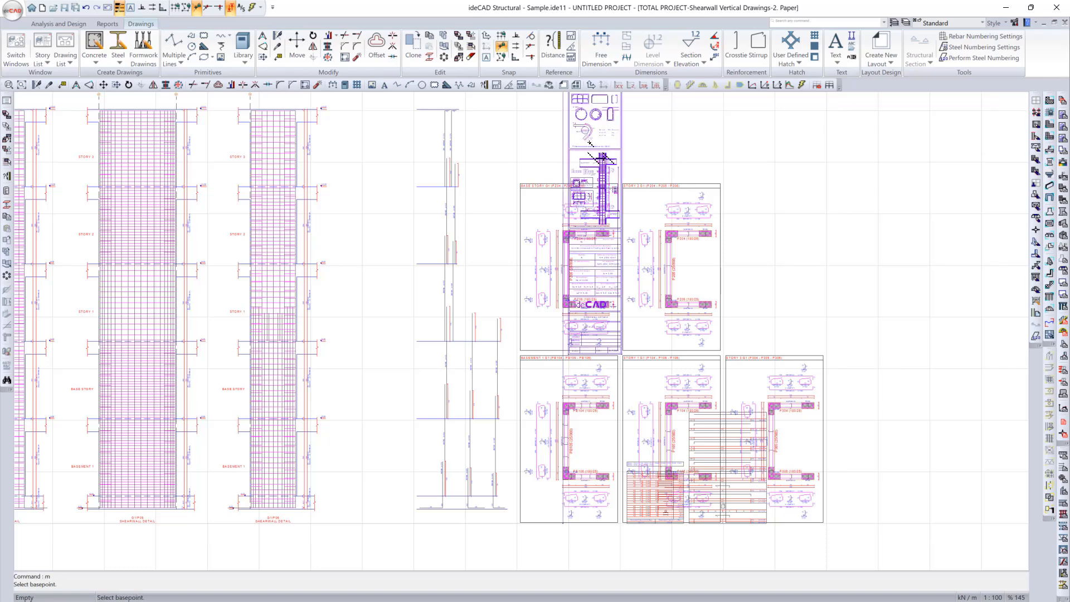
pyautogui.click(589, 142)
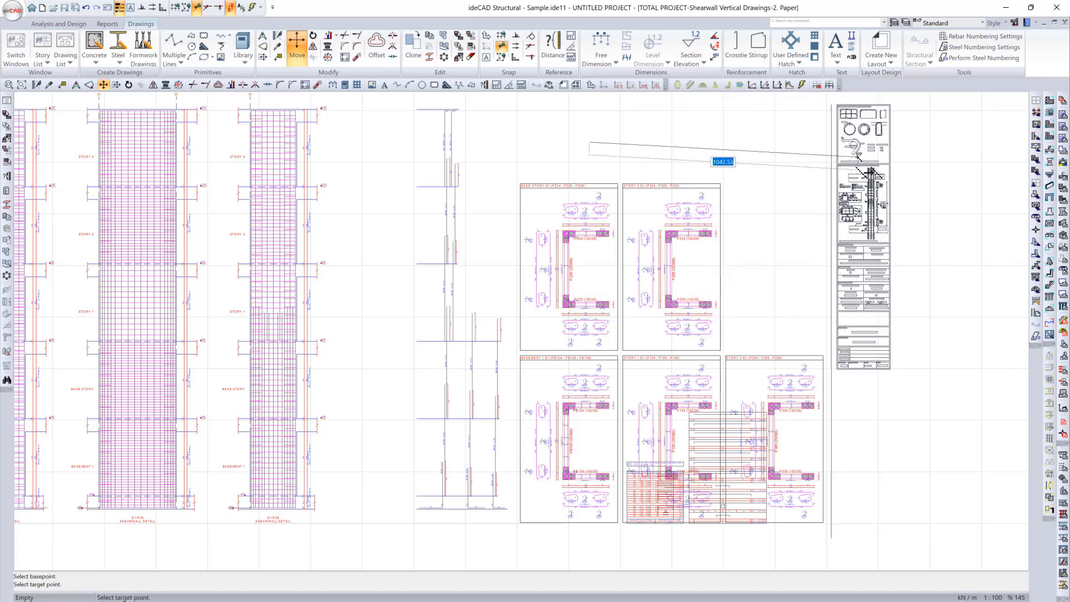
pyautogui.click(856, 152)
# Step: Move the steel bar and bending tables off the story plan details to the free area below the annotation block
pyautogui.click(666, 512)
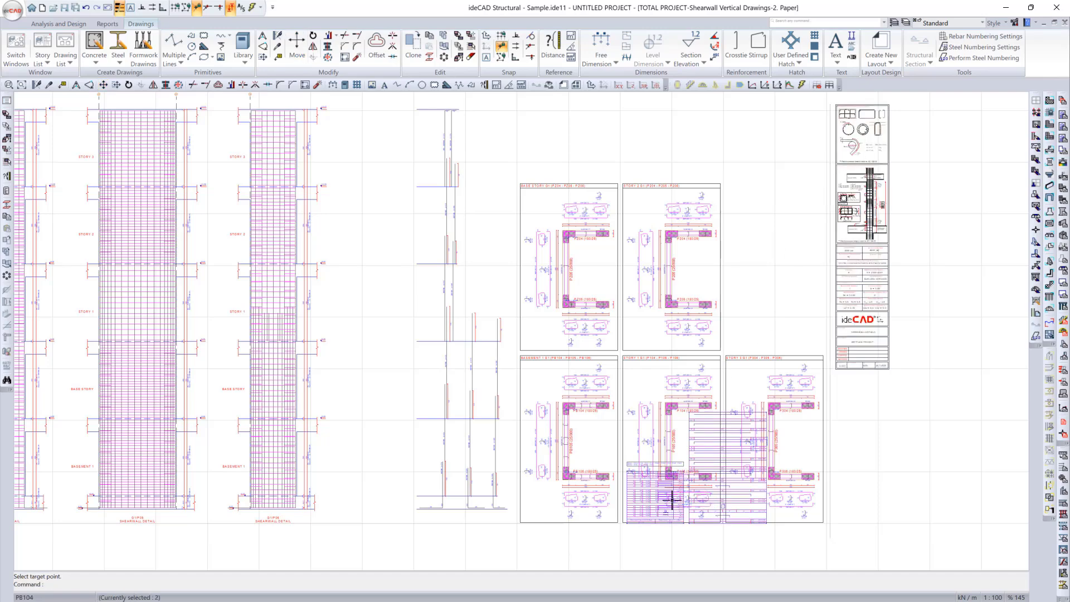
pyautogui.write('m')
pyautogui.press('Return')
pyautogui.click(829, 495)
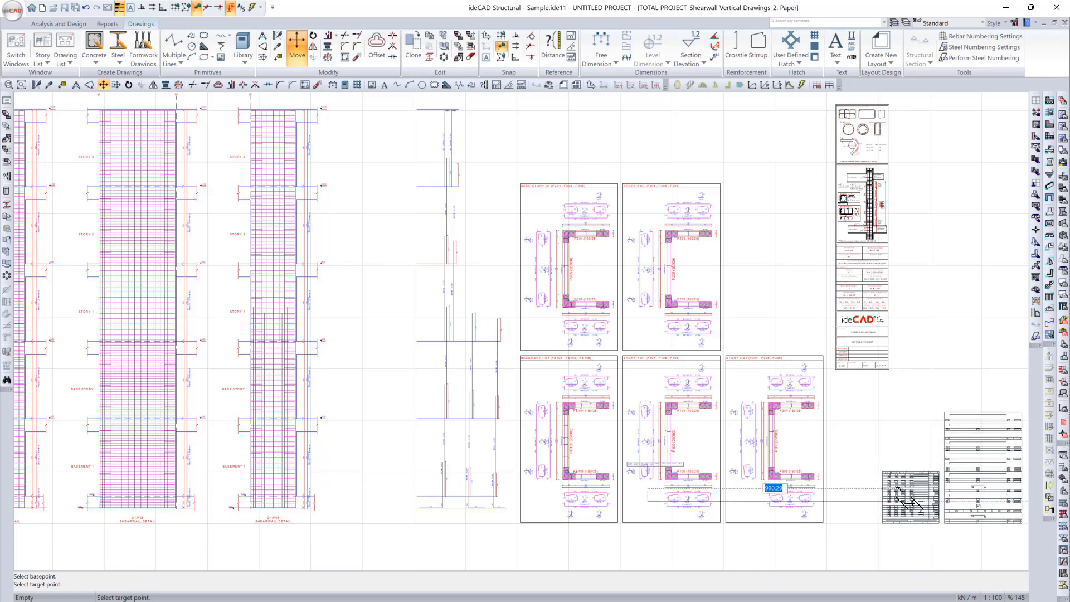
pyautogui.click(829, 497)
pyautogui.scroll(-2, 691, 328)
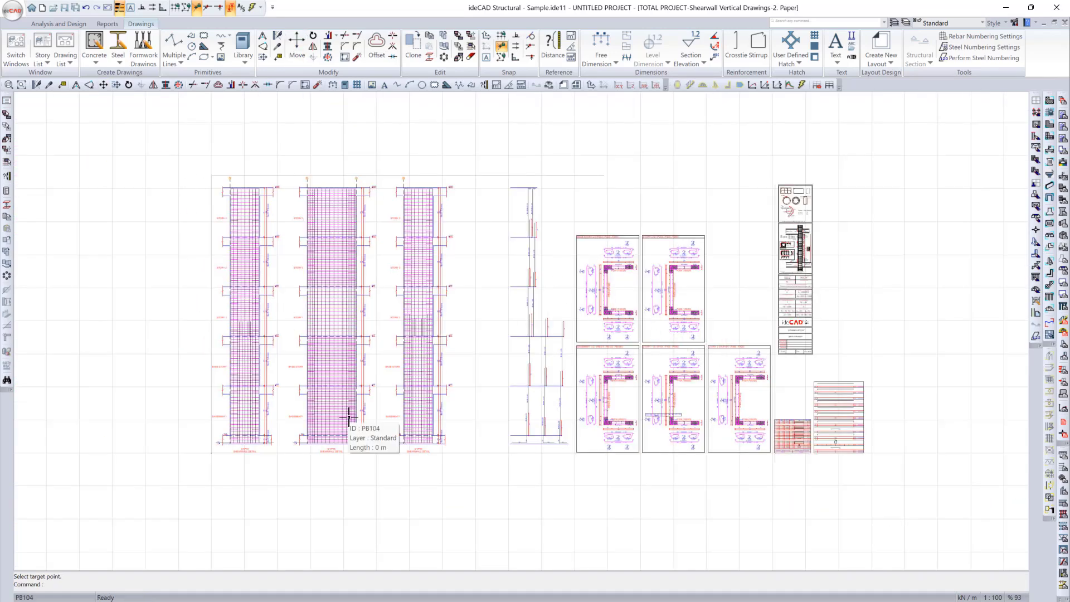
pyautogui.scroll(1, 343, 411)
# Step: Open the shearwall vertical drawing of paper 3 and look over its layout
pyautogui.click(580, 597)
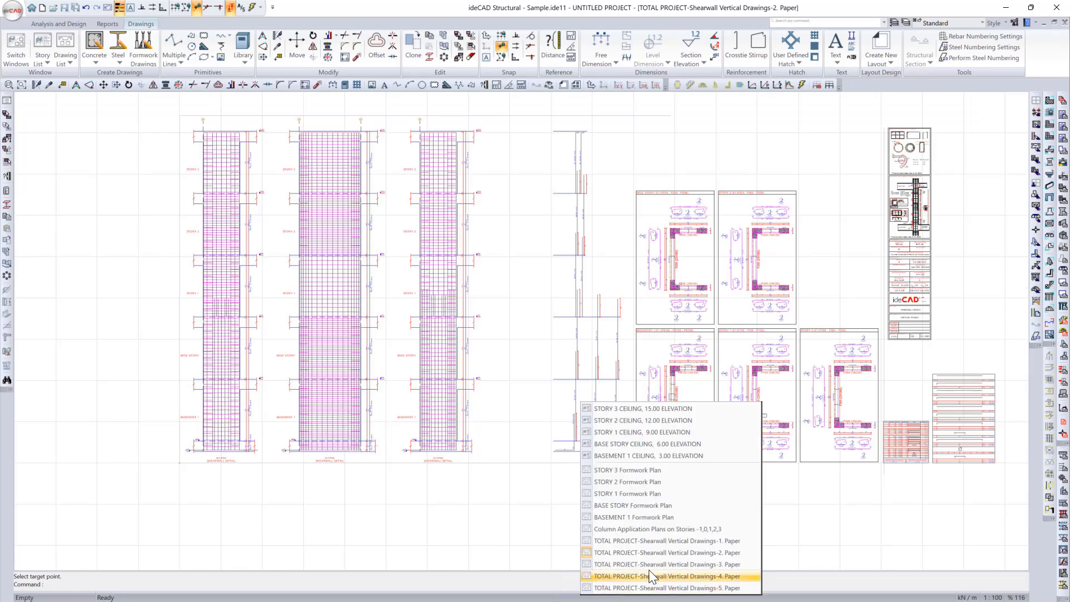
pyautogui.click(655, 563)
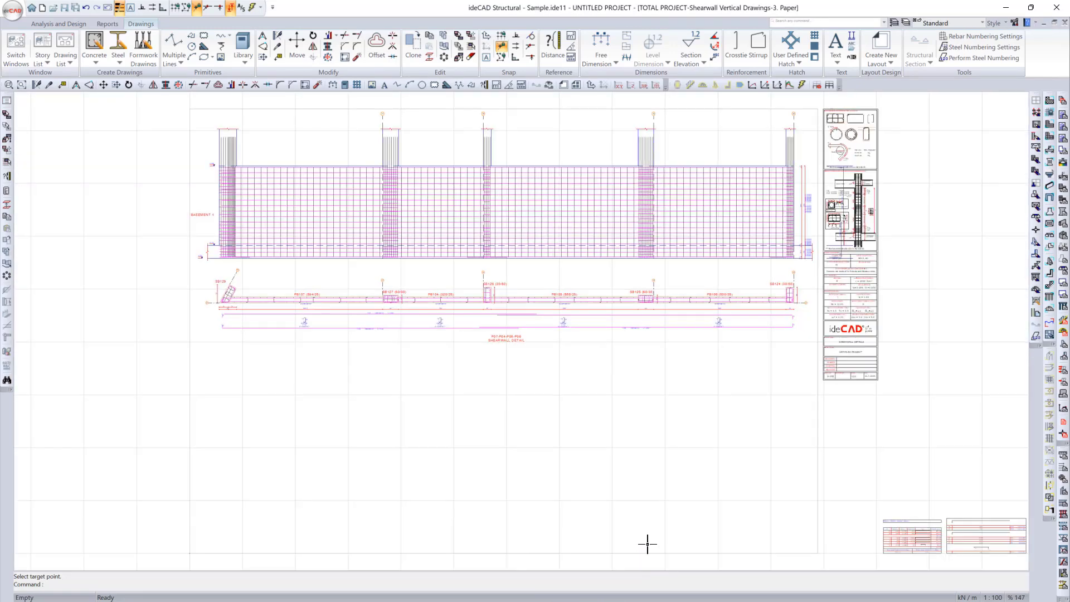
pyautogui.scroll(-1, 622, 470)
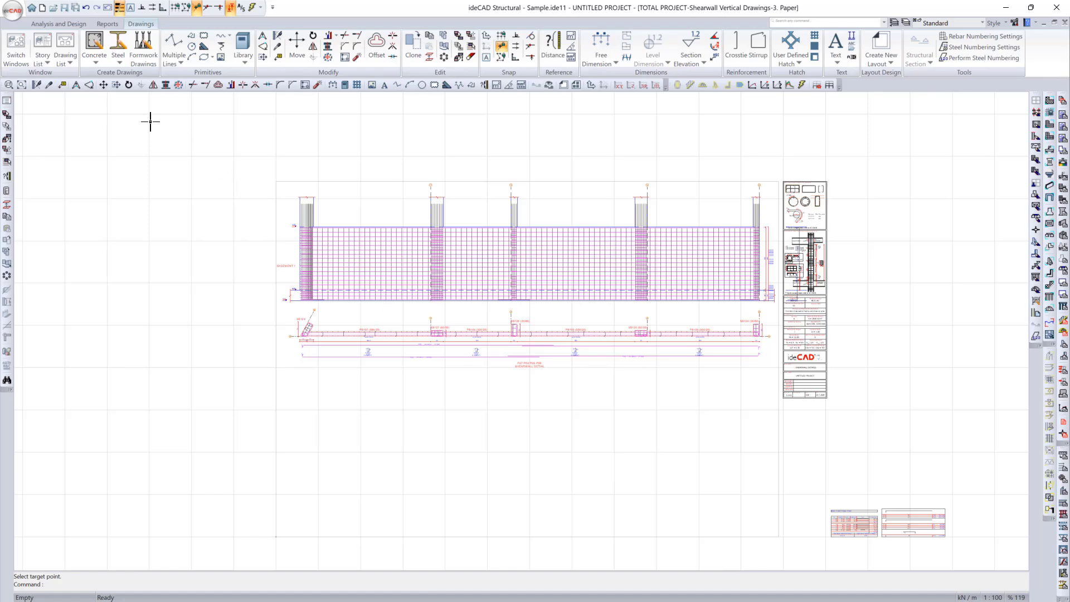
# Step: Start the Column Vertical Drawings command and go through its general, advanced, paper, table and annotation properties, keeping A0 paper
pyautogui.click(89, 64)
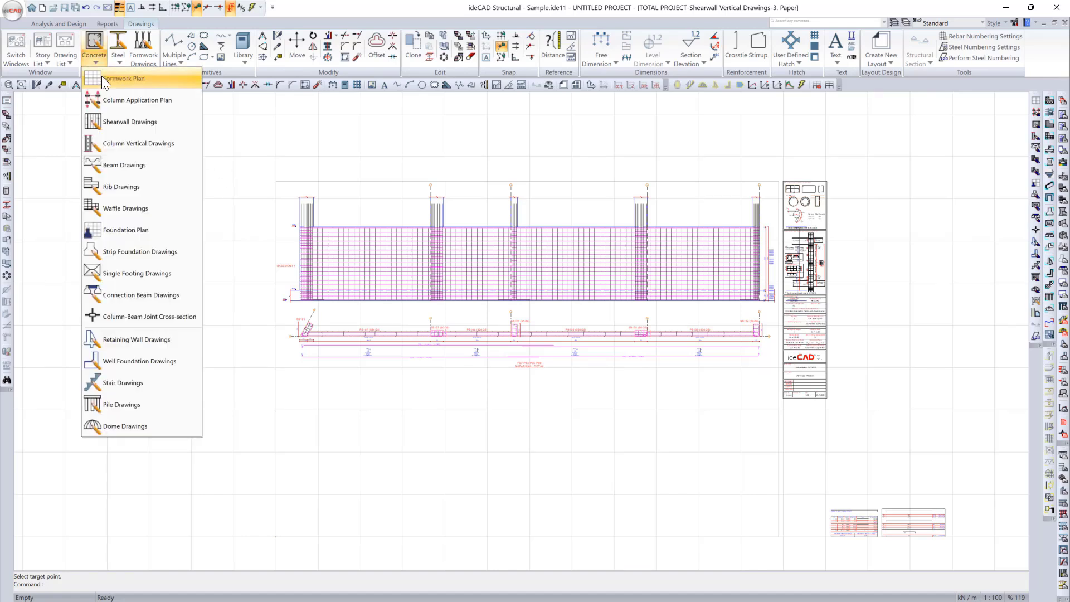
pyautogui.click(186, 148)
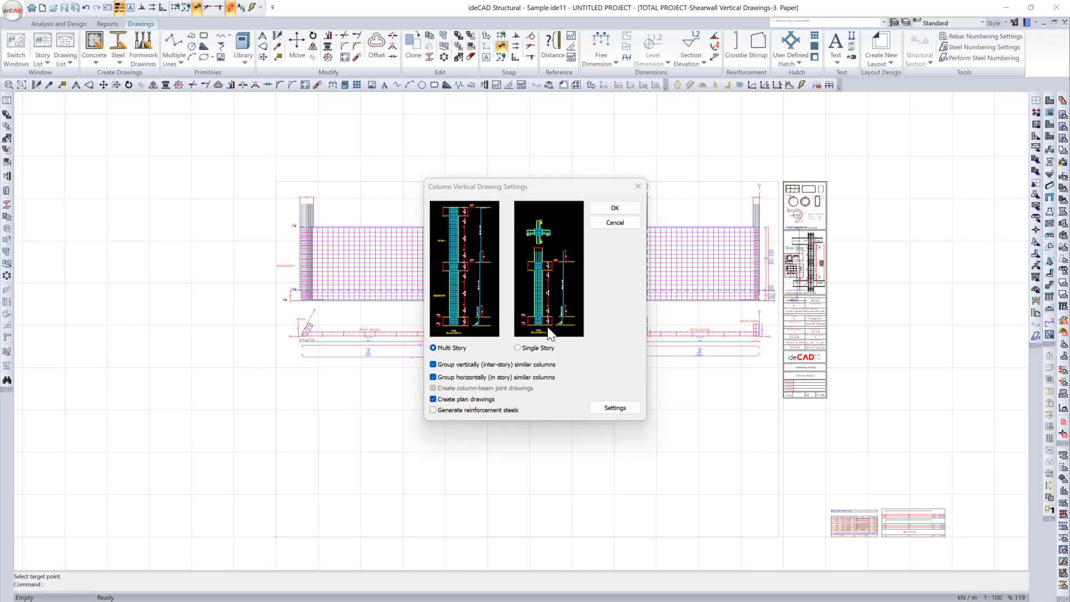
pyautogui.click(620, 409)
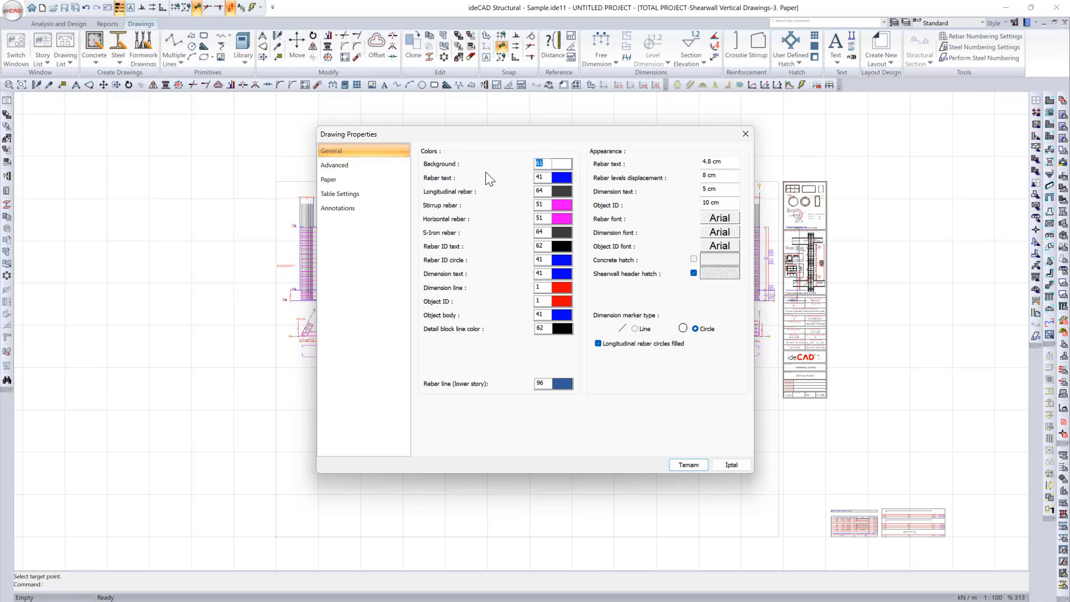
pyautogui.click(389, 166)
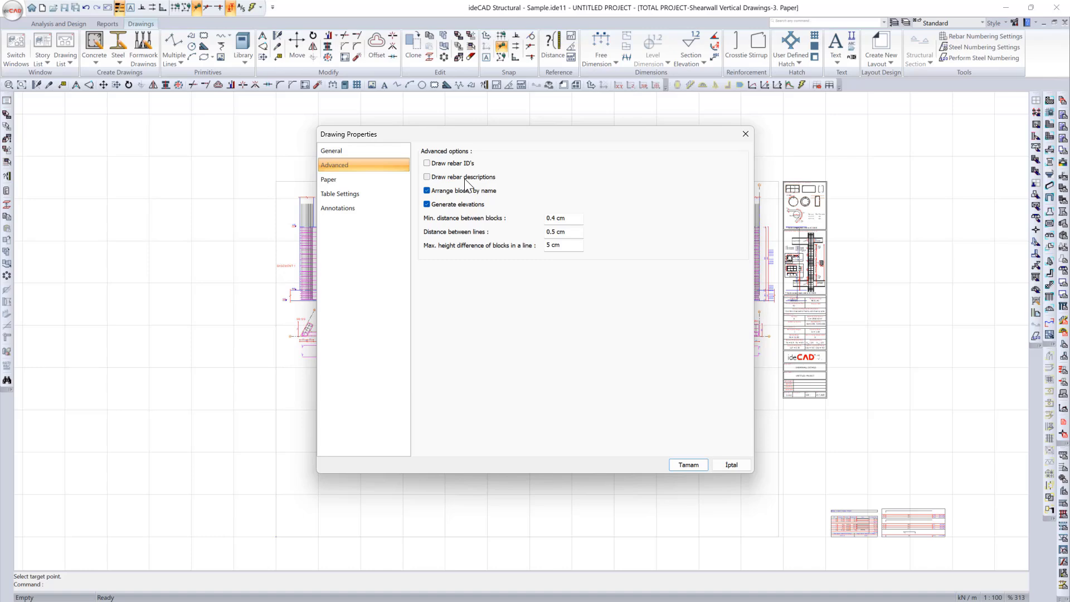
pyautogui.click(393, 179)
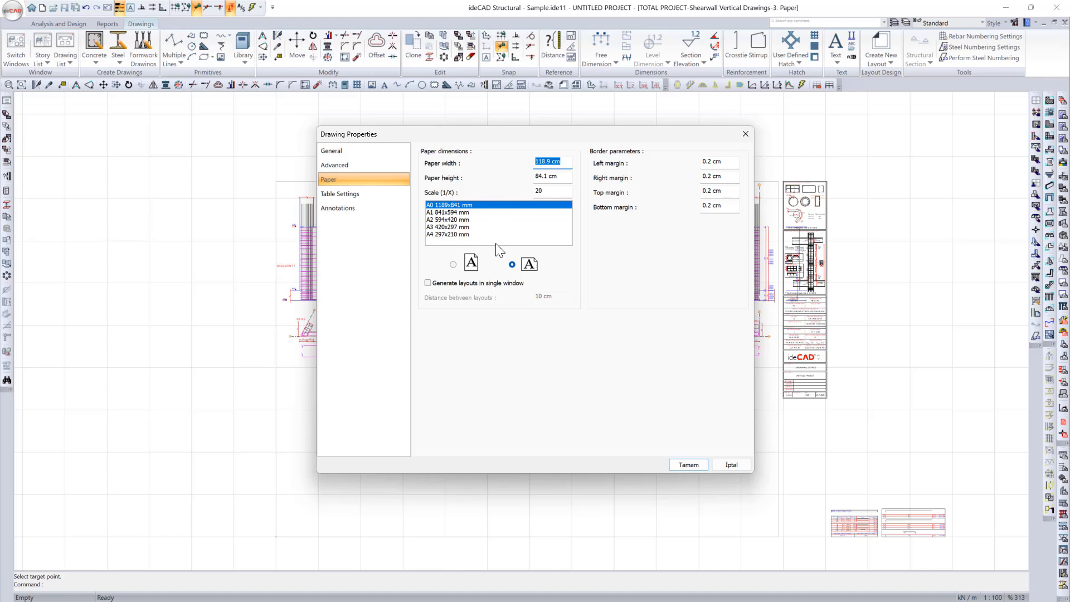
pyautogui.click(370, 198)
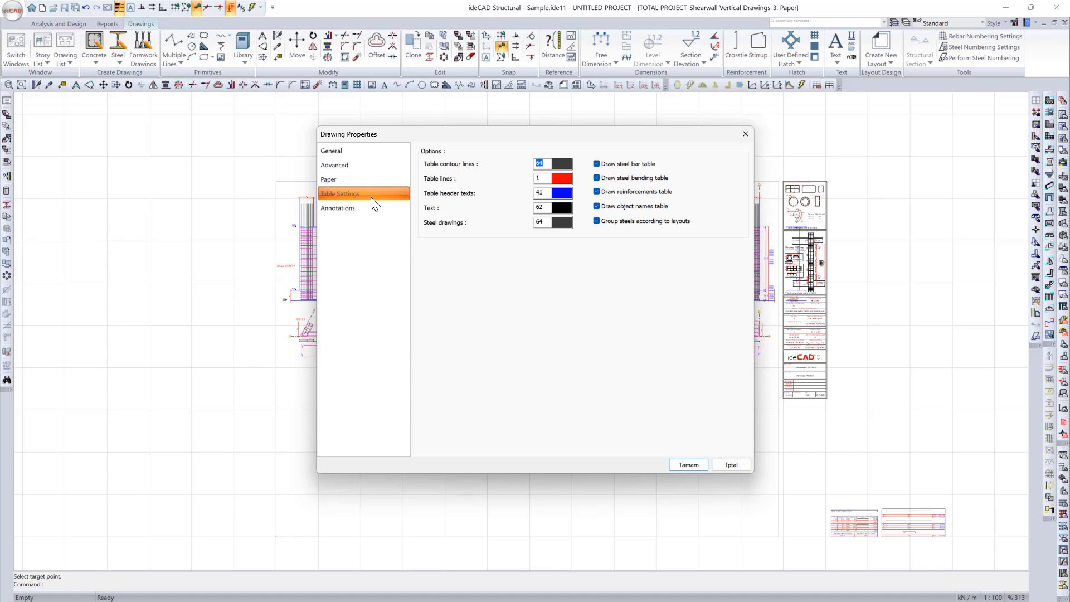
pyautogui.click(373, 208)
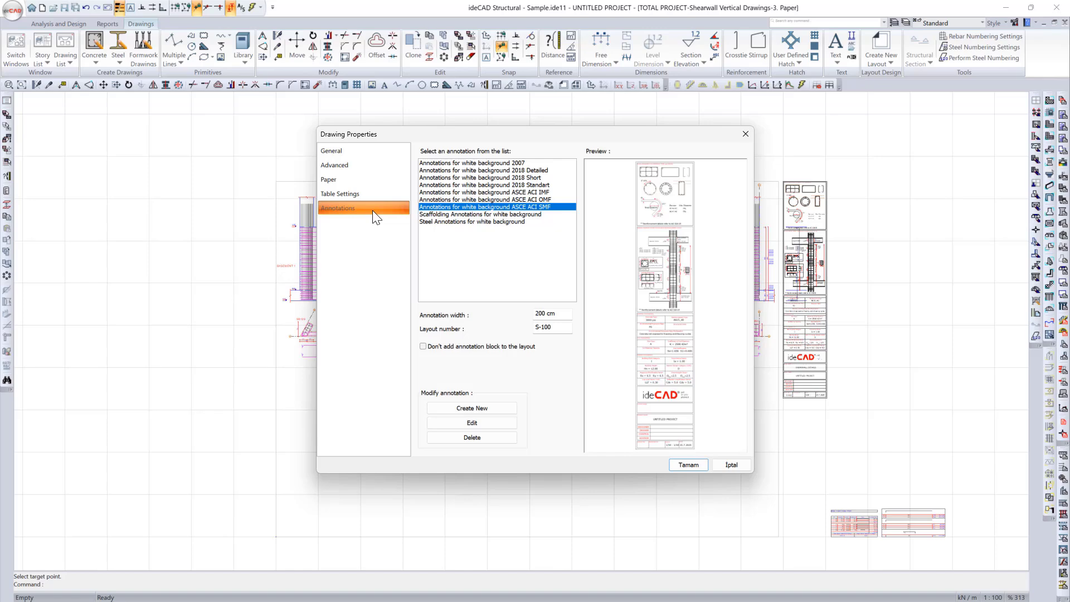
pyautogui.click(688, 466)
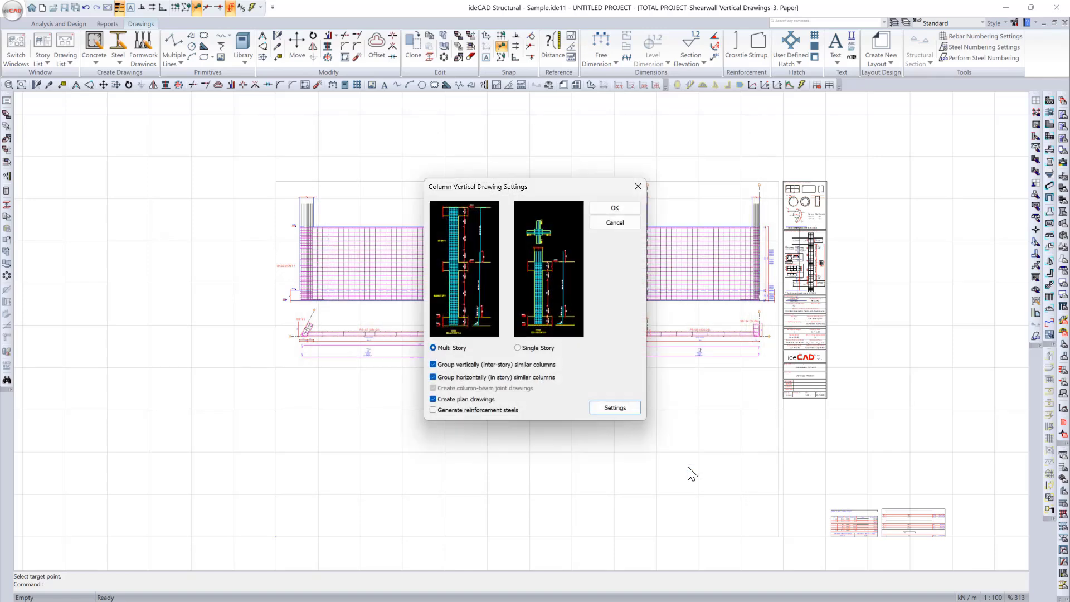
# Step: Generate the multi-story column vertical drawings with similar columns grouped and plan drawings included, and open the drawing of paper 1
pyautogui.click(618, 209)
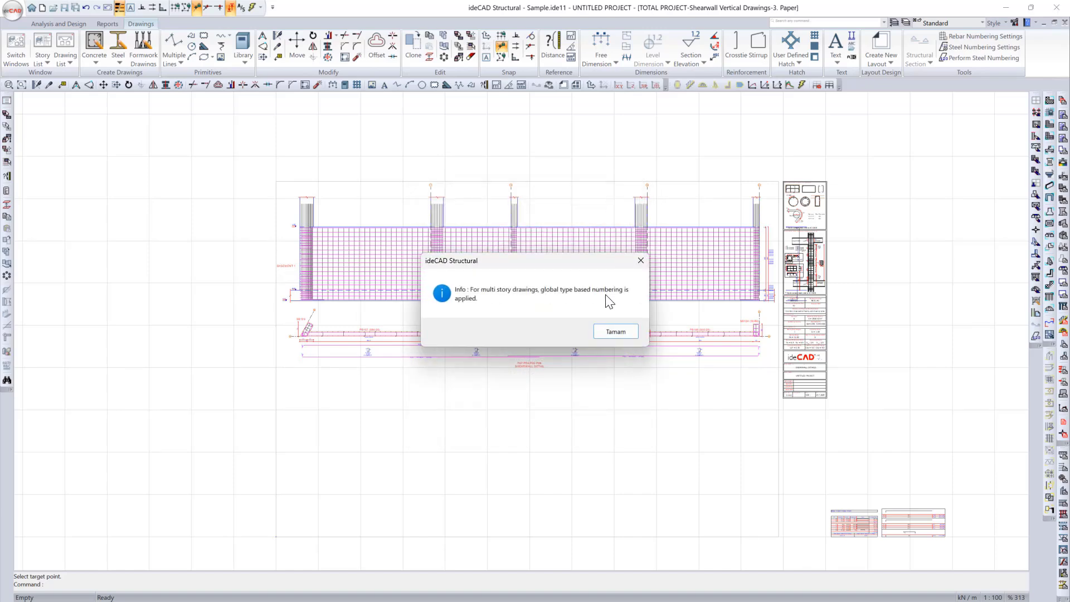
pyautogui.click(615, 332)
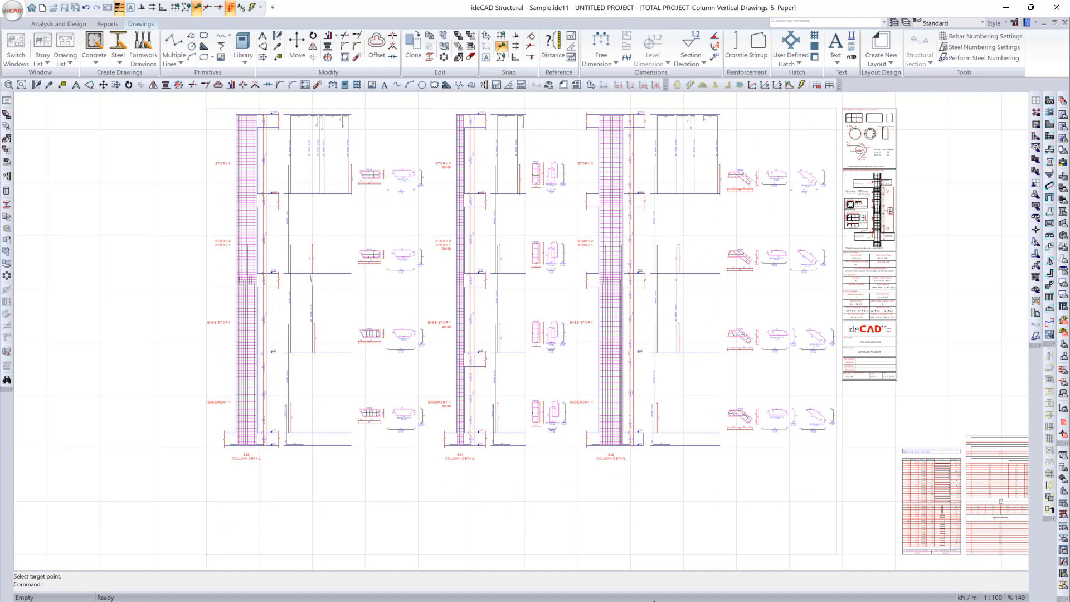
pyautogui.click(656, 598)
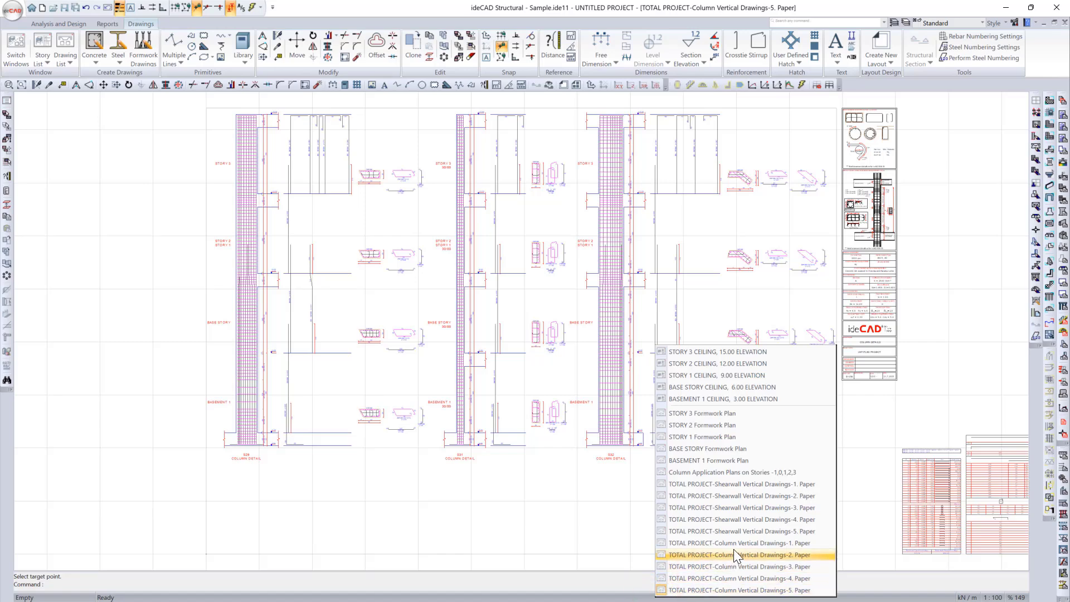
pyautogui.click(764, 544)
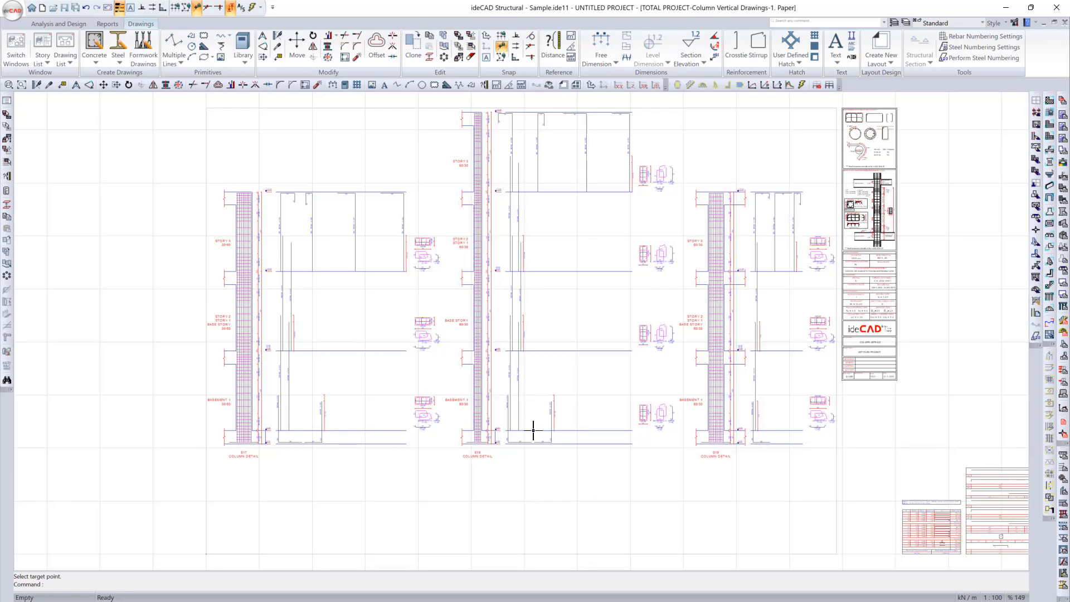
# Step: Open the column vertical drawing of paper 2 and examine its column elevations and cross-sections
pyautogui.click(658, 597)
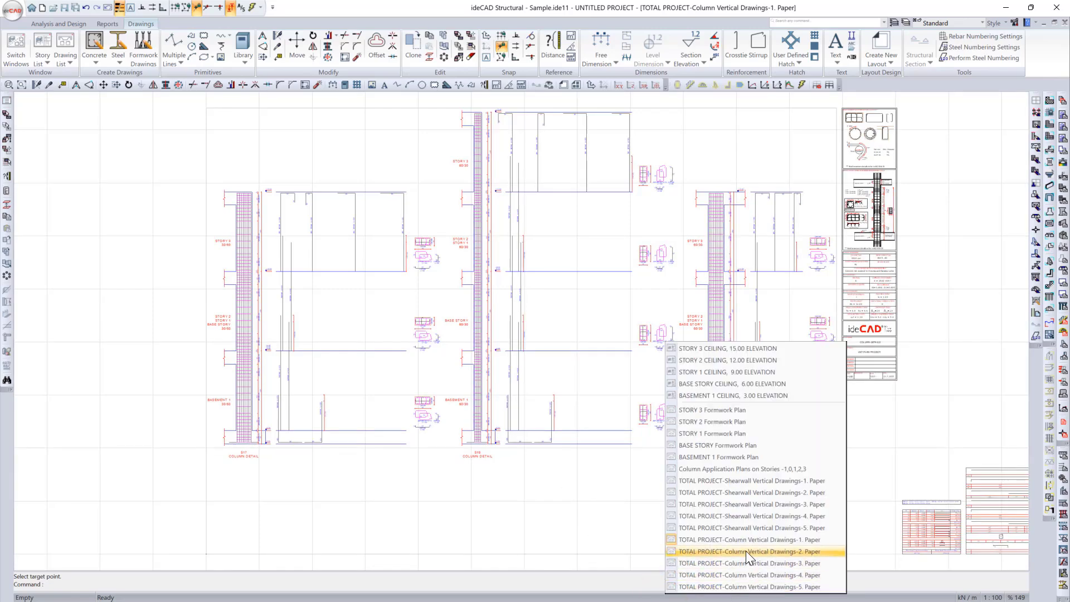
pyautogui.click(746, 551)
pyautogui.scroll(3, 272, 267)
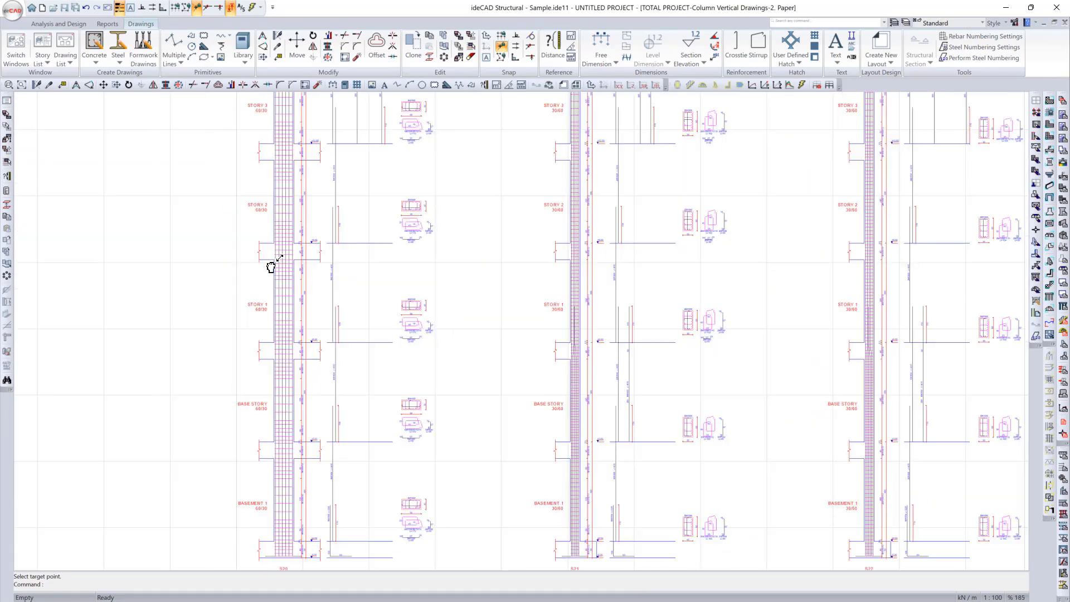
pyautogui.scroll(-3, 271, 270)
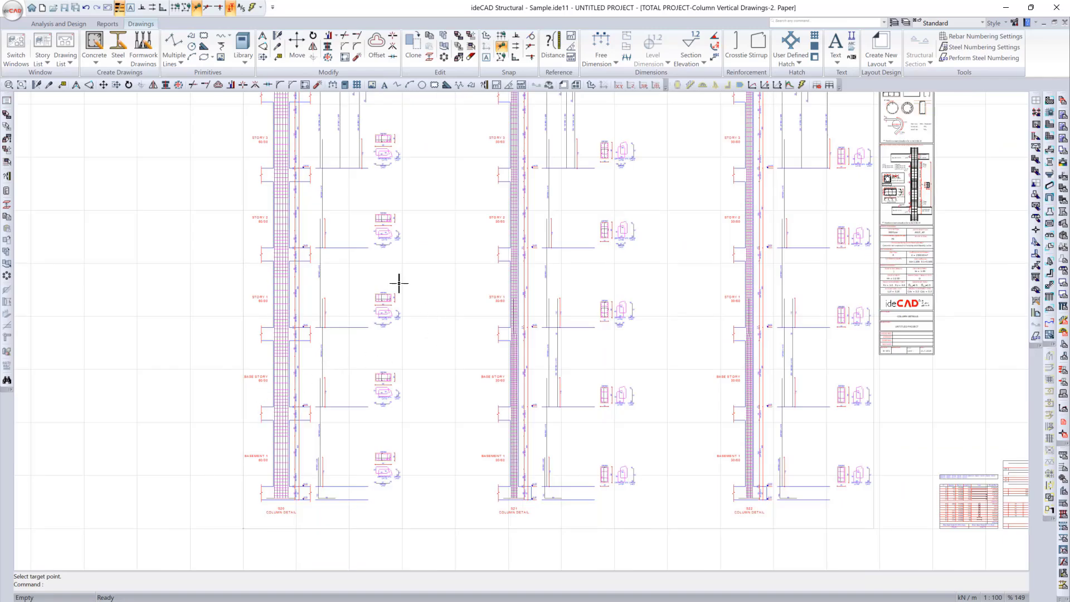
pyautogui.moveTo(399, 283)
pyautogui.mouseDown(button='middle')
pyautogui.moveTo(395, 333)
pyautogui.moveTo(390, 294)
pyautogui.mouseUp(button='middle')
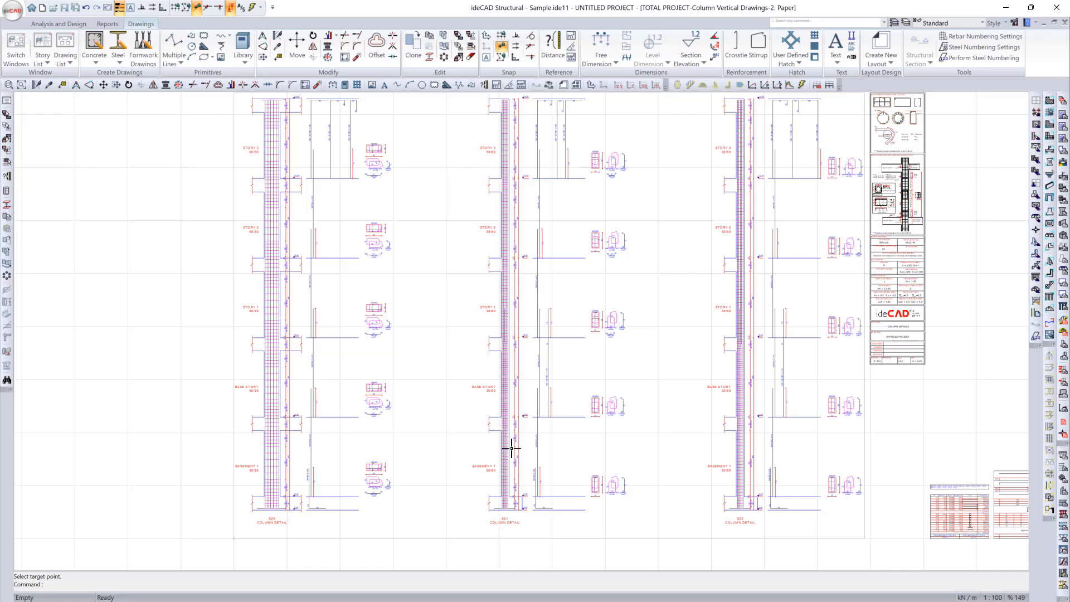
# Step: Start the Beam Drawings command and go through its general, paper, advanced and table properties, keeping A0 paper
pyautogui.click(100, 62)
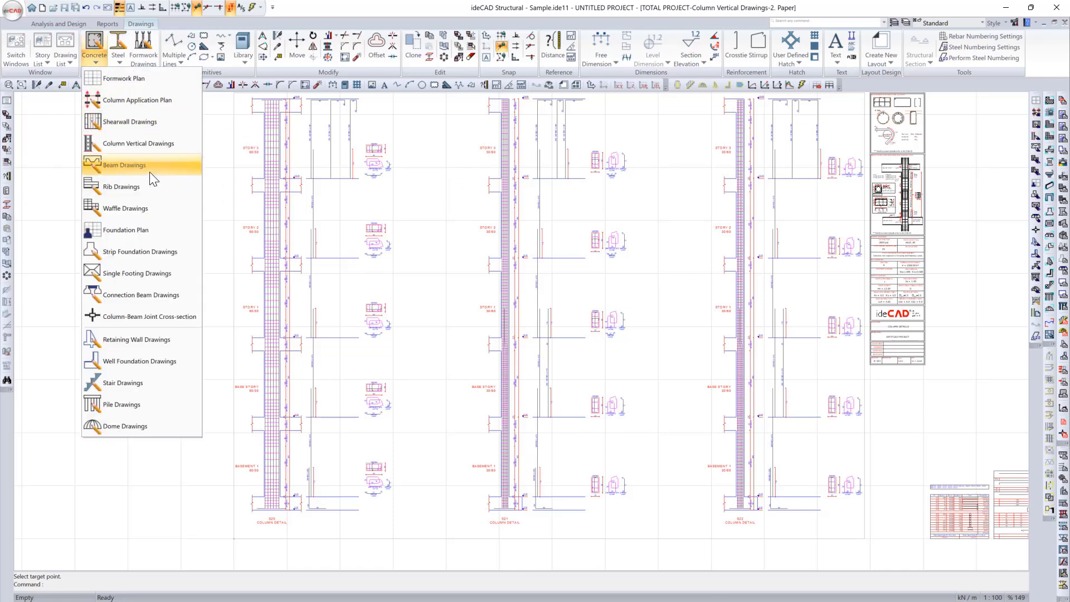
pyautogui.click(154, 179)
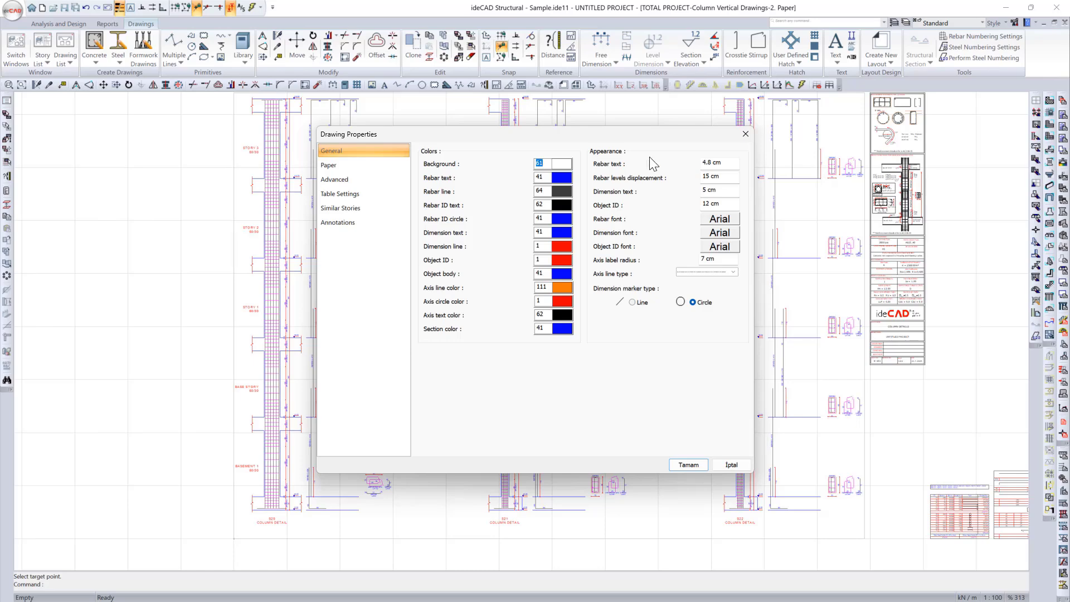
pyautogui.click(369, 165)
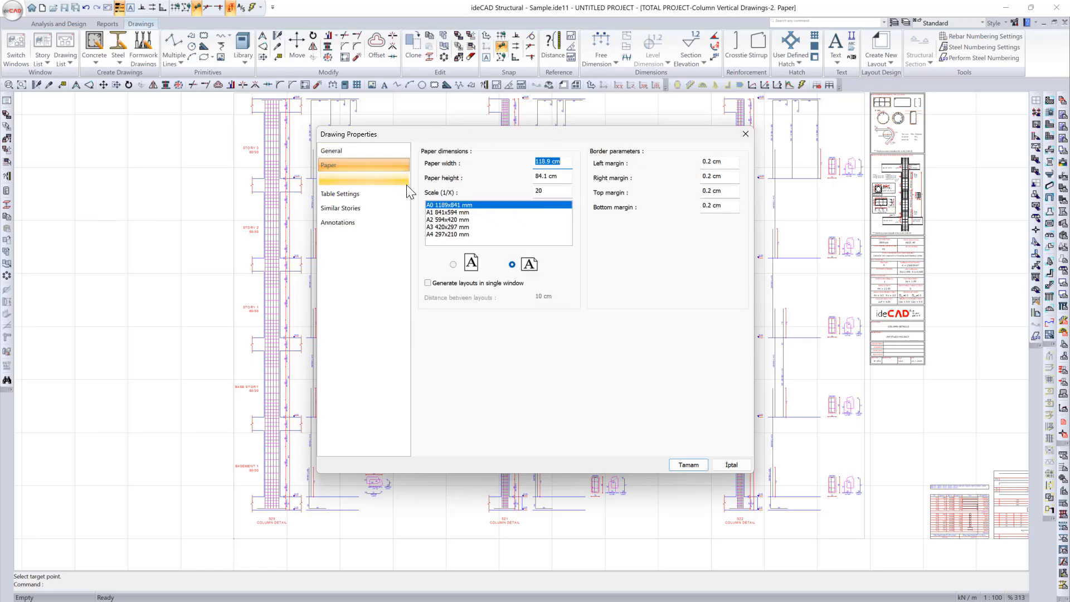
pyautogui.click(370, 181)
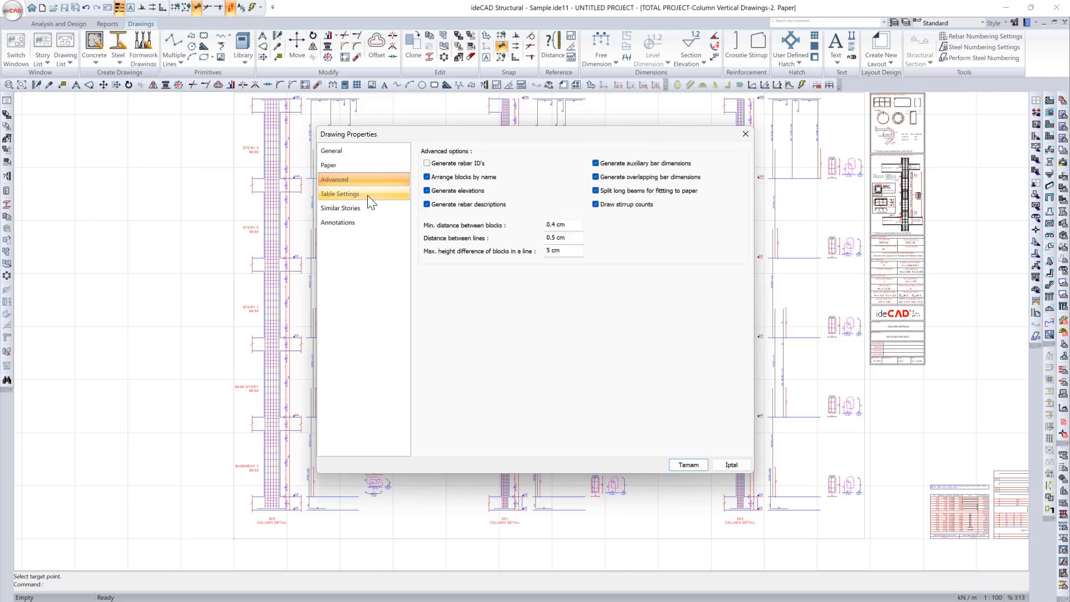
pyautogui.click(368, 197)
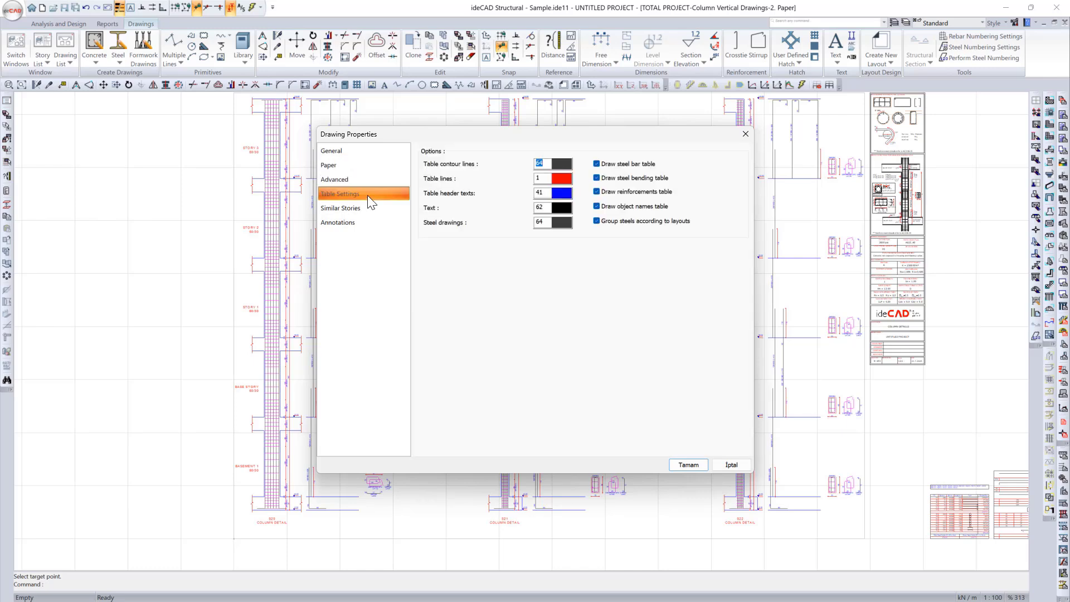
# Step: Set Story 2 and Story 3 similar to Story 1, keep Story 1 as a base story, and generate the base story's beam drawings
pyautogui.click(370, 208)
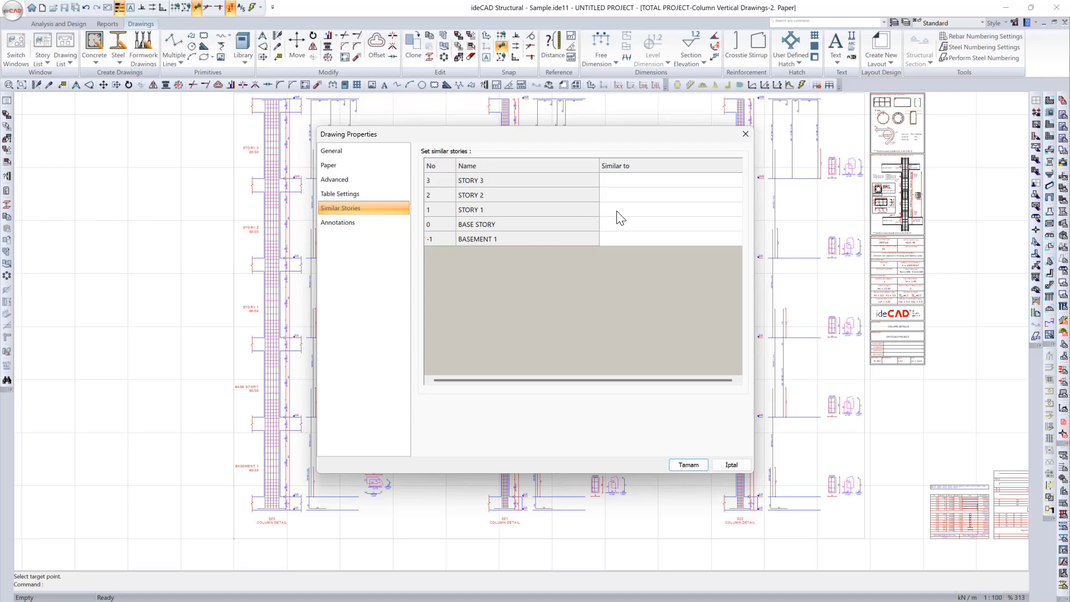
pyautogui.click(653, 197)
pyautogui.click(650, 224)
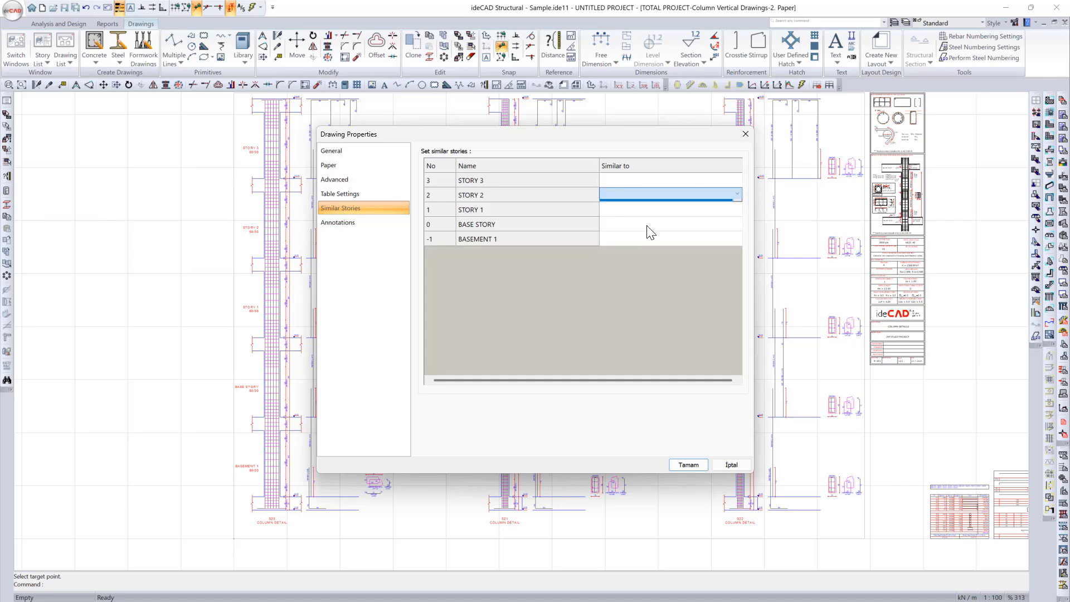
pyautogui.click(650, 185)
pyautogui.click(650, 186)
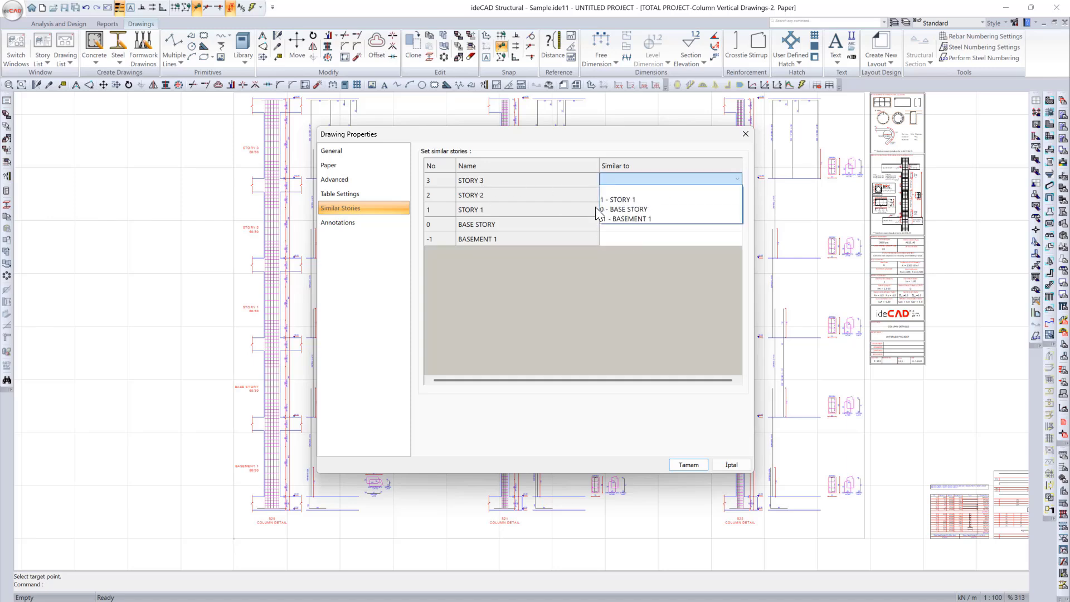
pyautogui.click(634, 199)
pyautogui.doubleClick(617, 210)
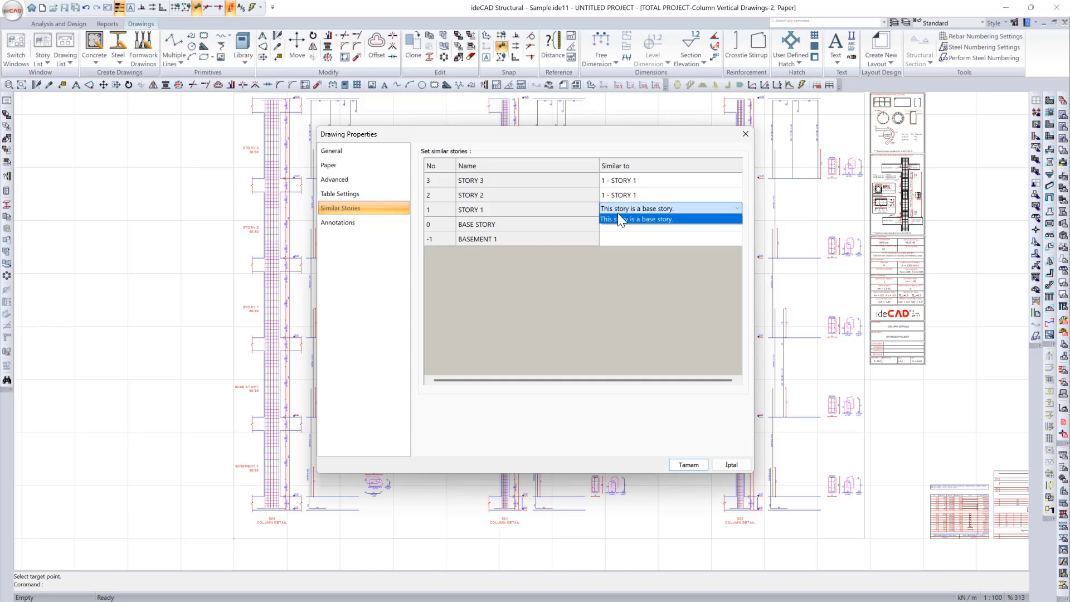
pyautogui.click(610, 220)
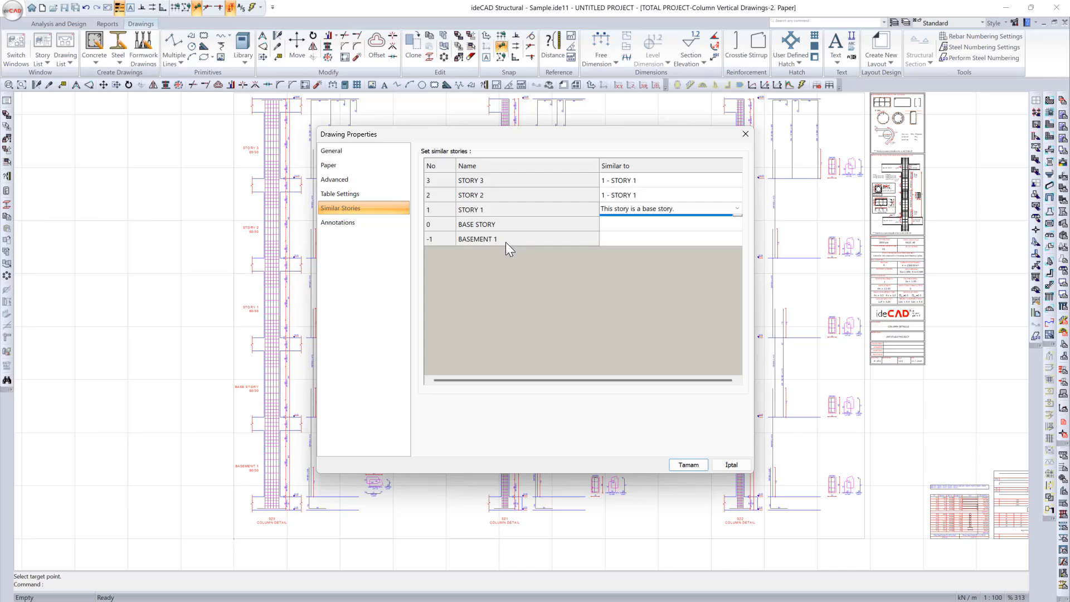
pyautogui.click(692, 465)
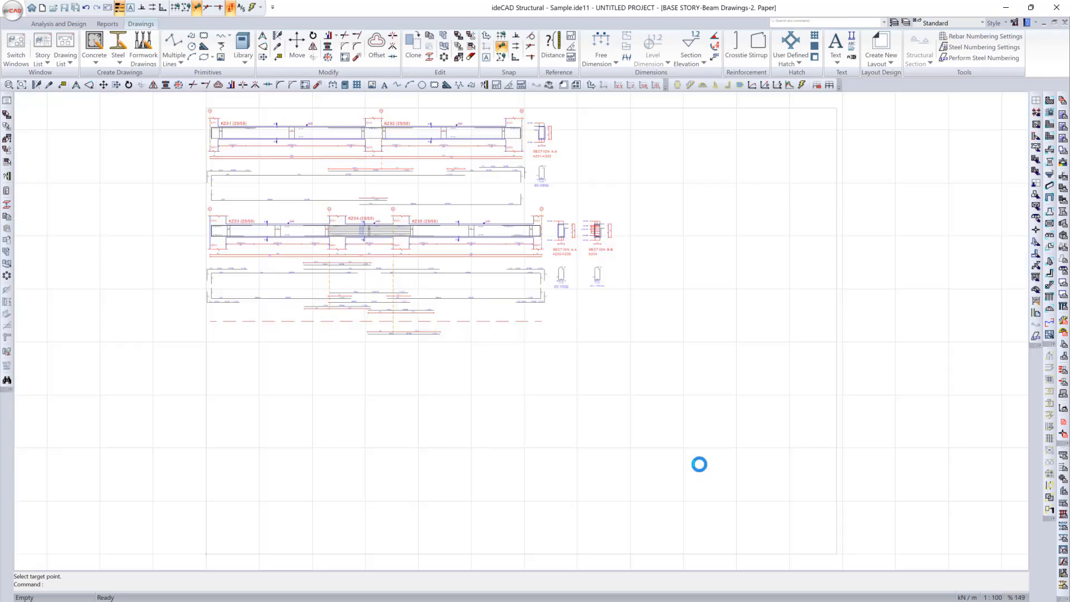
pyautogui.scroll(5, 241, 119)
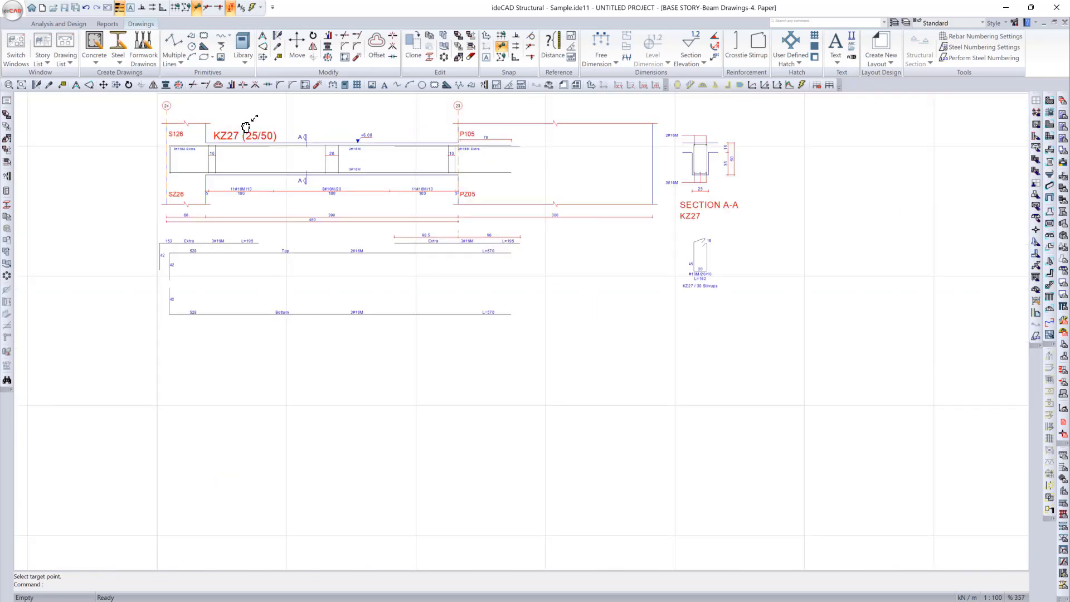
# Step: Switch to the Story 1 ceiling plan at 9.00 elevation and generate its beam drawings with the current properties
pyautogui.click(499, 598)
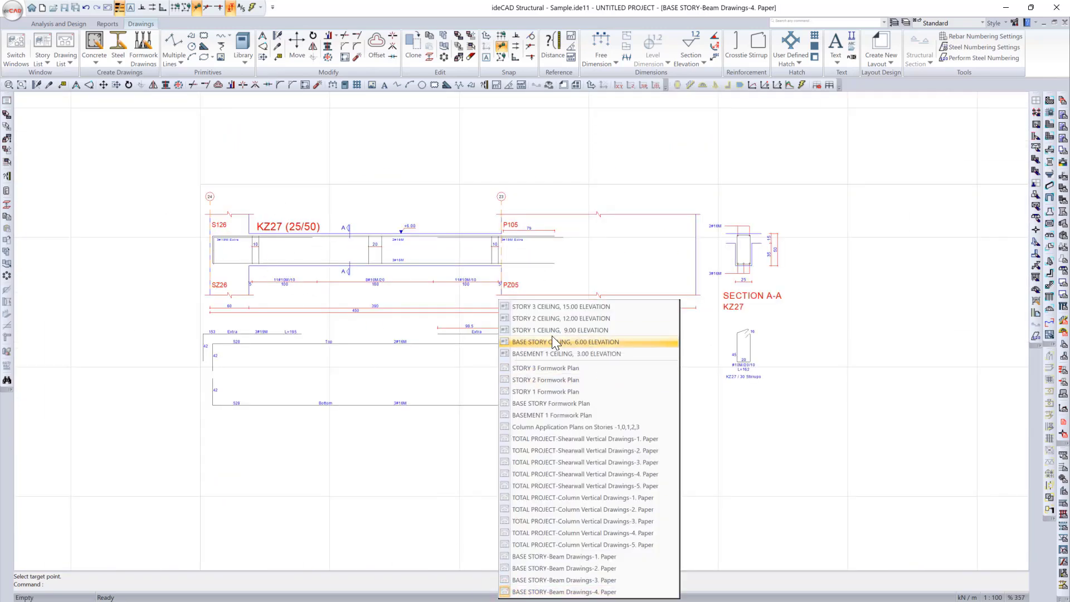
pyautogui.click(551, 339)
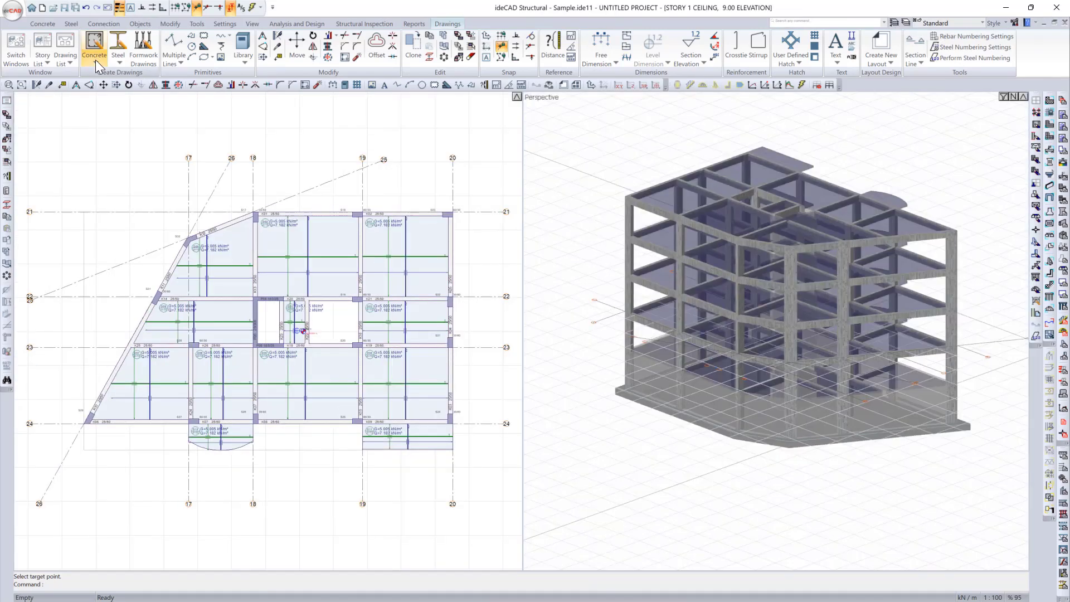
pyautogui.click(96, 59)
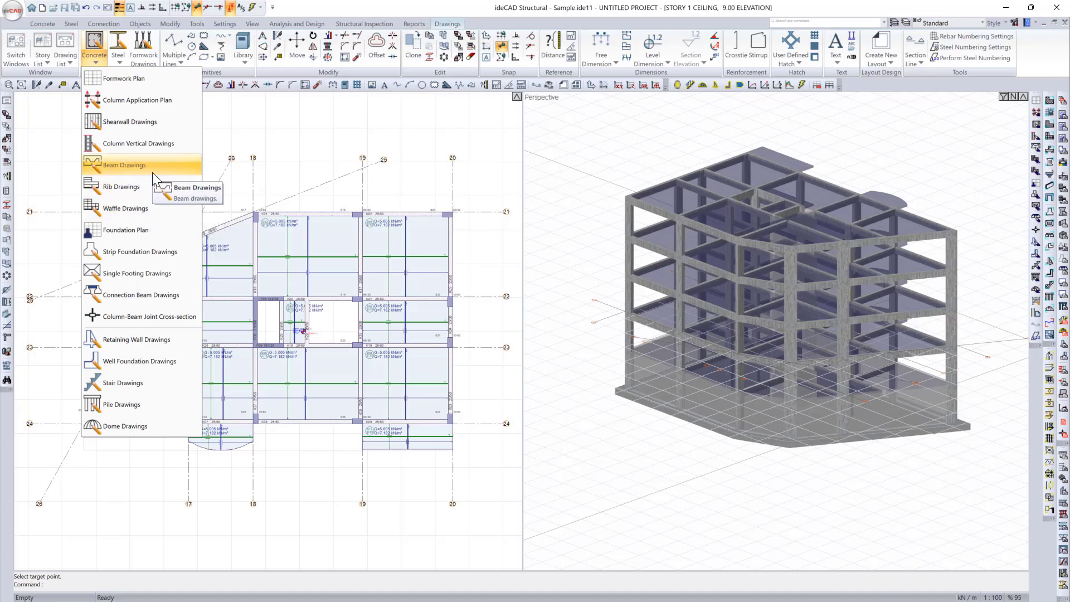
pyautogui.press('Escape')
pyautogui.click(690, 462)
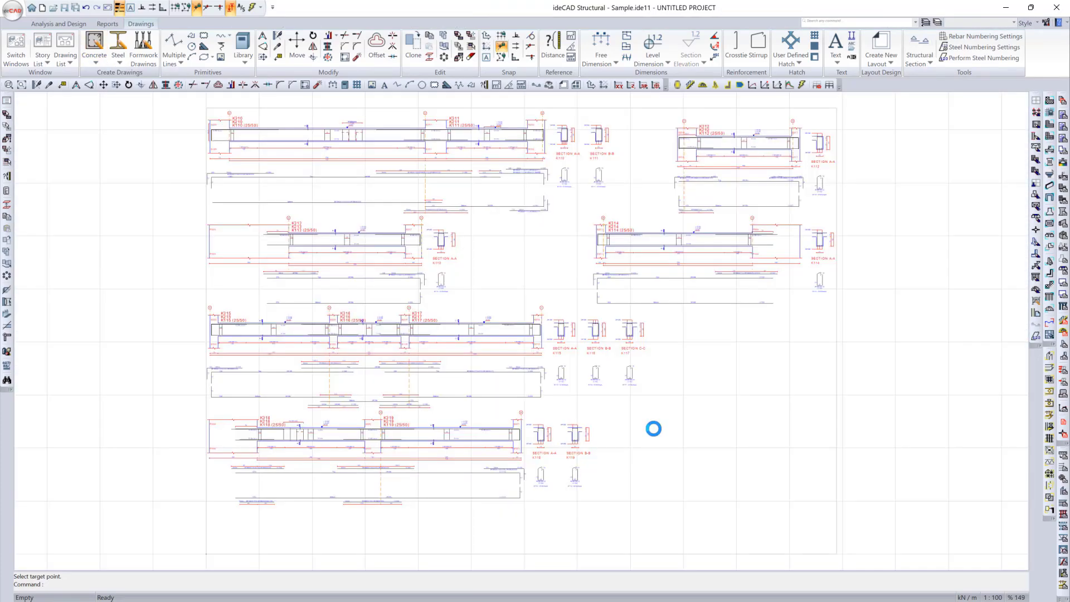
# Step: Examine the grouped beams K120, K220 and K320 on paper 3 of the Story 1 beam drawings, including their extra bar labels
pyautogui.scroll(8, 284, 108)
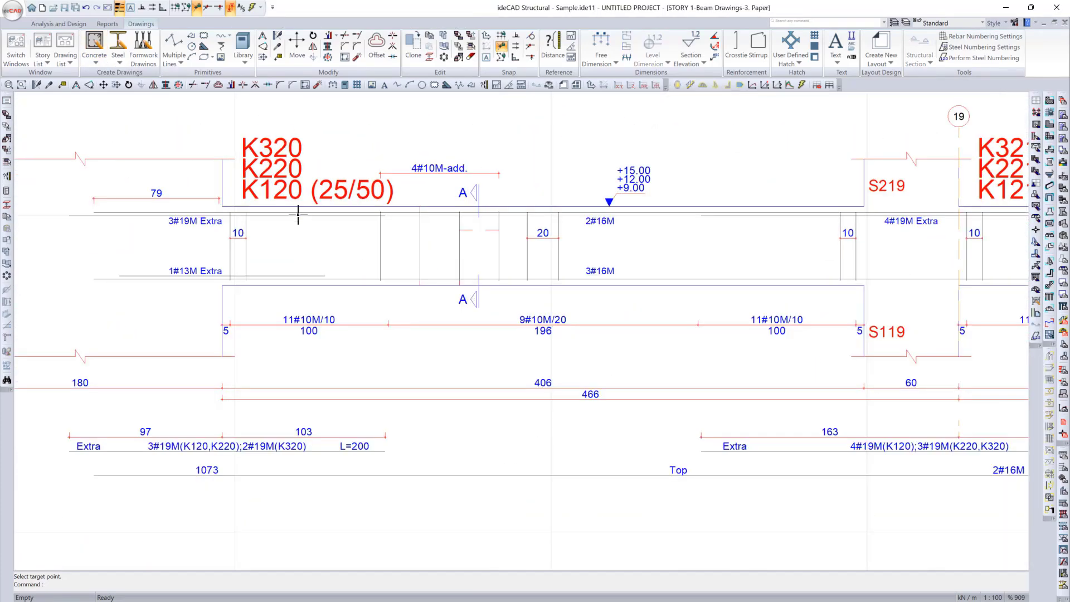
pyautogui.scroll(-3, 268, 193)
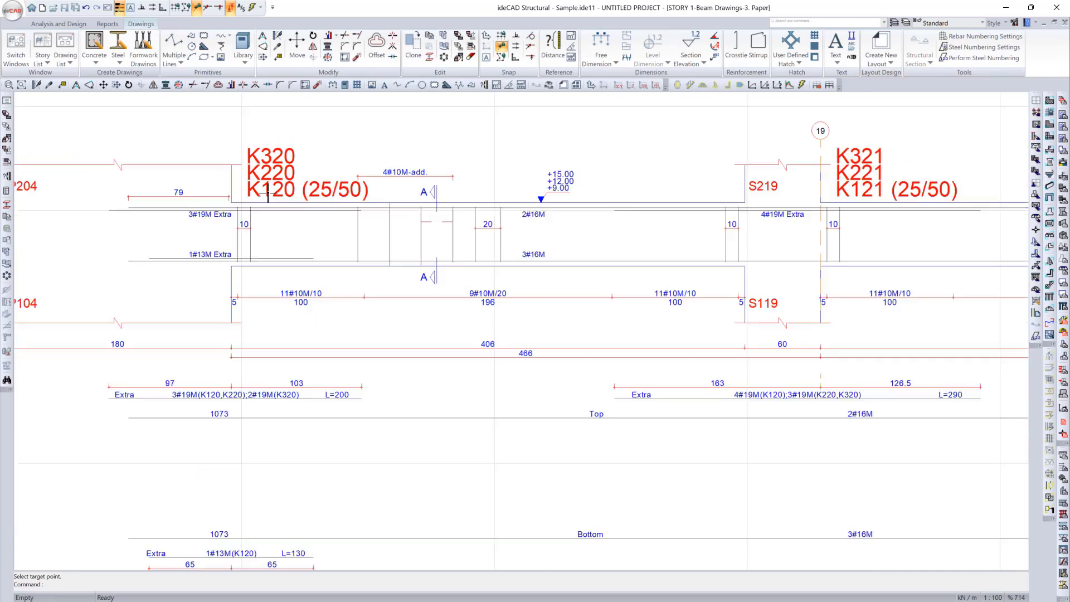
pyautogui.scroll(-2, 268, 192)
pyautogui.moveTo(732, 267); pyautogui.dragTo(331, 249, button='middle')
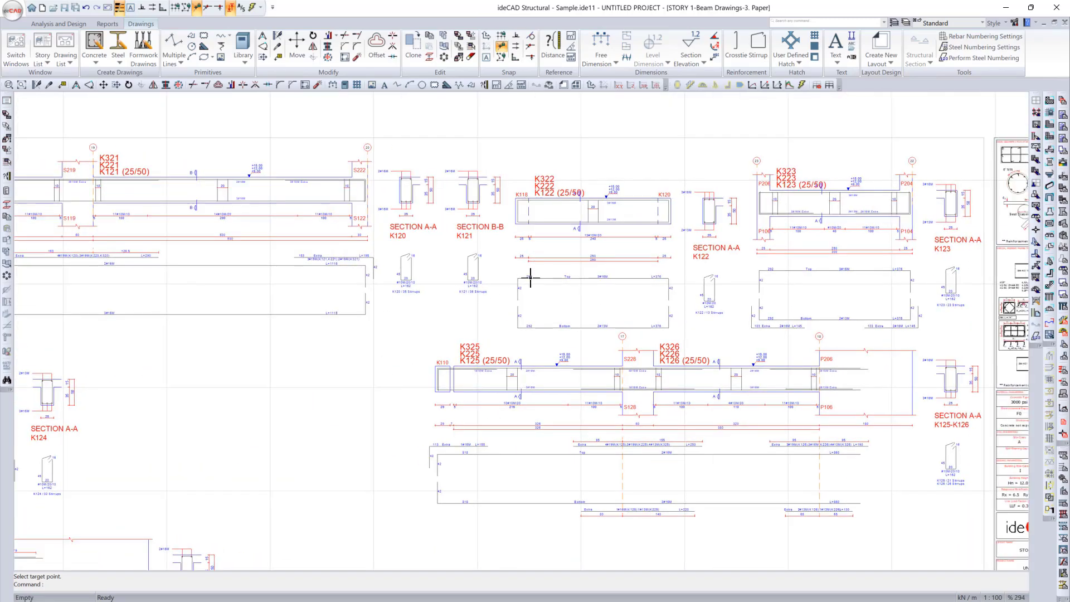
pyautogui.moveTo(243, 266); pyautogui.dragTo(441, 289, button='middle')
pyautogui.scroll(6, 305, 285)
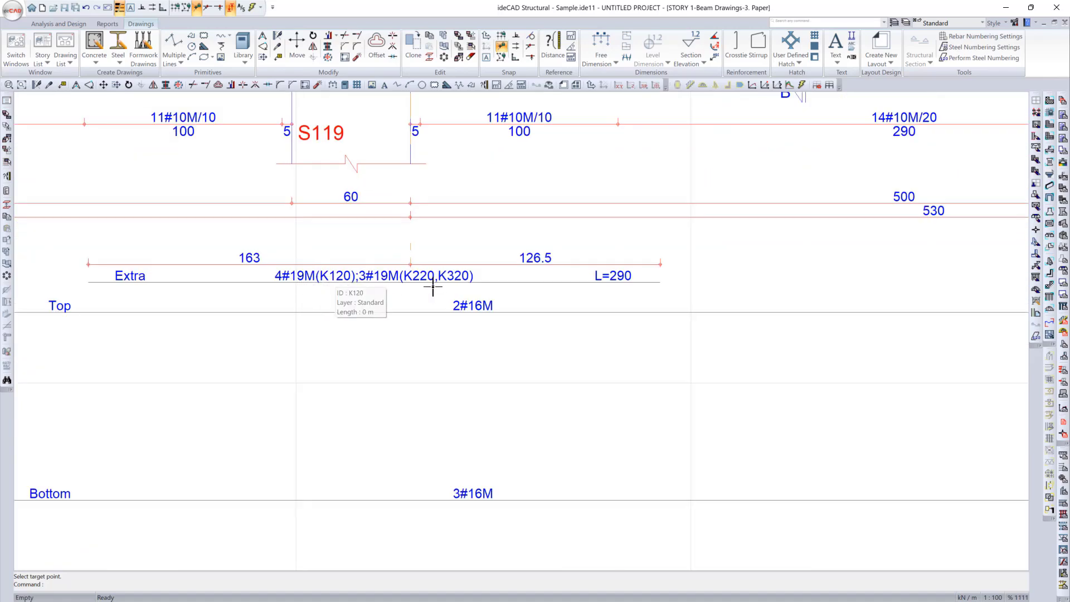
pyautogui.scroll(1, 323, 282)
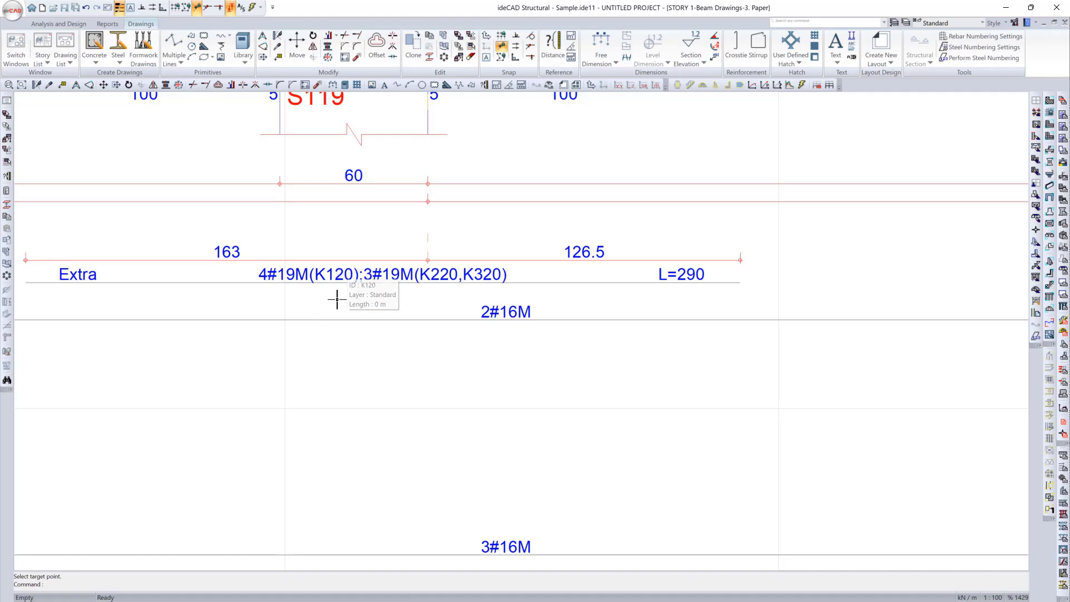
pyautogui.scroll(-3, 337, 286)
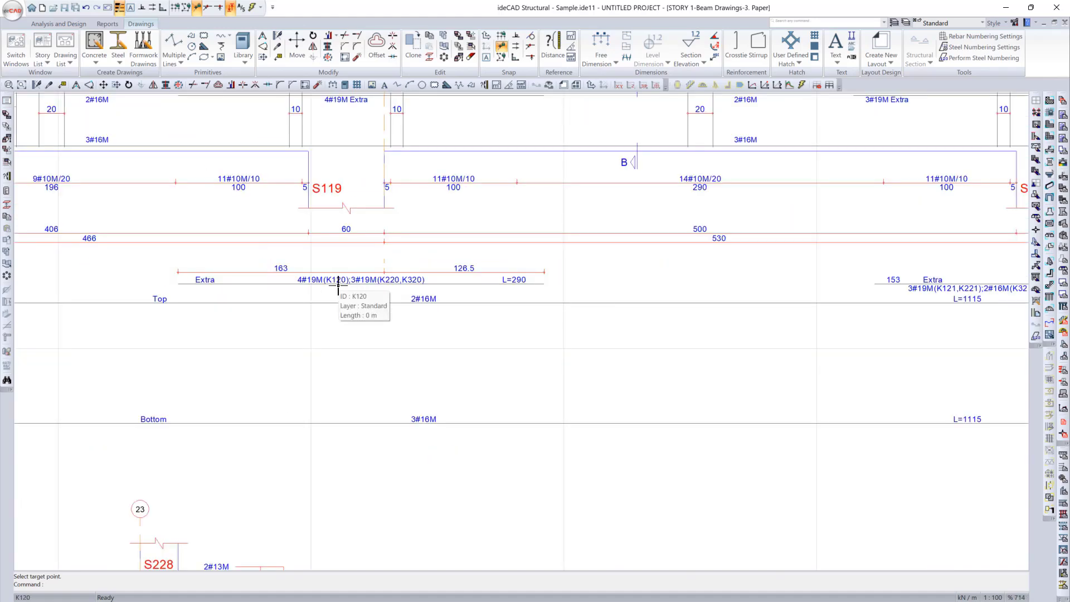
pyautogui.scroll(3, 343, 280)
pyautogui.scroll(-6, 401, 298)
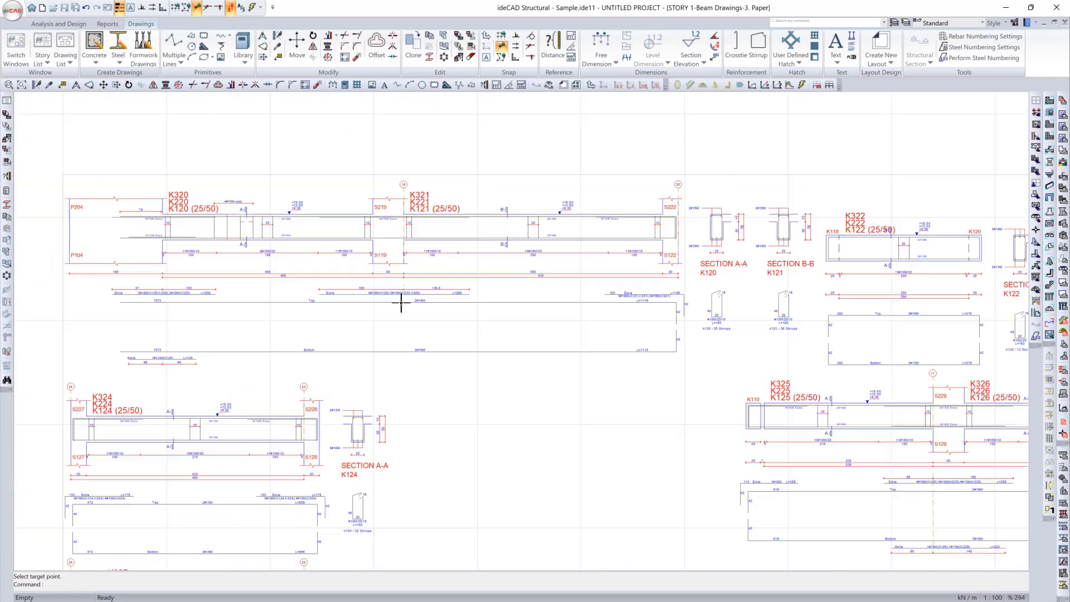
# Step: Switch to the Basement 1 ceiling plan at 3.00 elevation and generate its beam drawings with the current properties
pyautogui.click(614, 595)
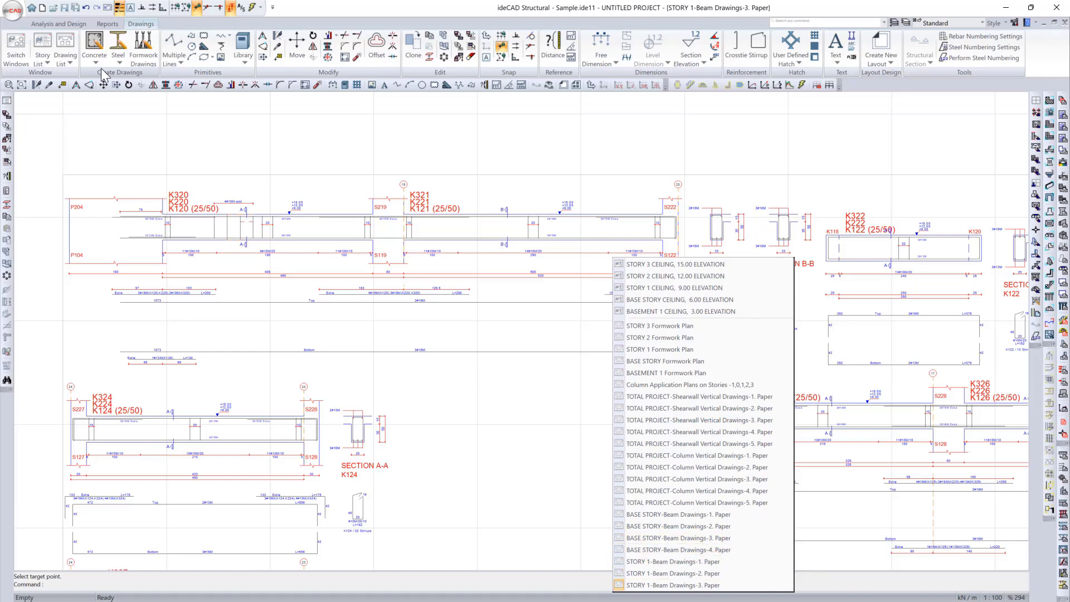
pyautogui.click(505, 588)
pyautogui.click(509, 594)
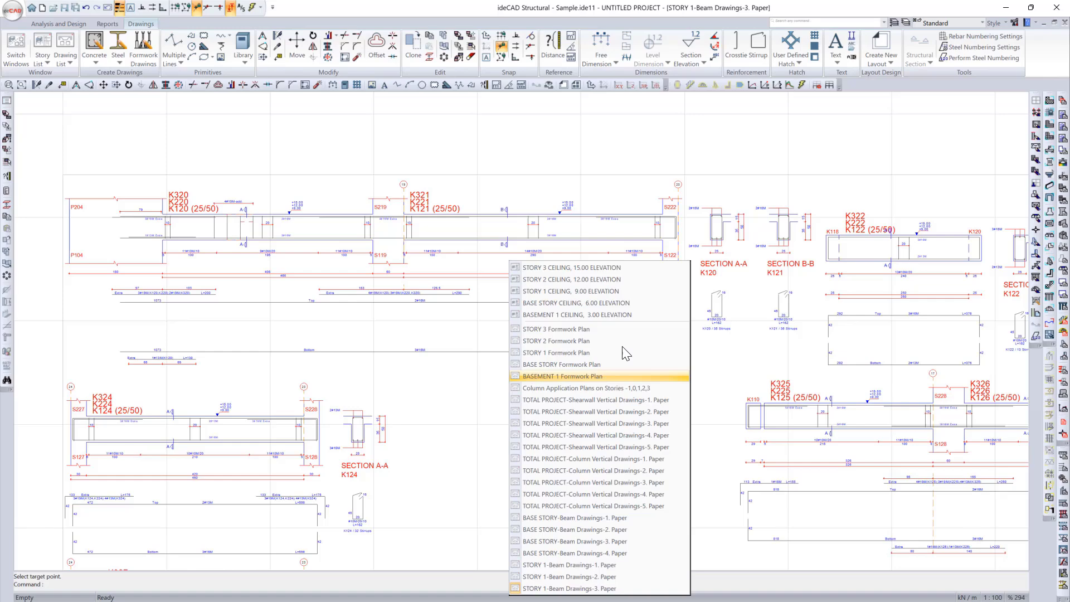
pyautogui.click(595, 314)
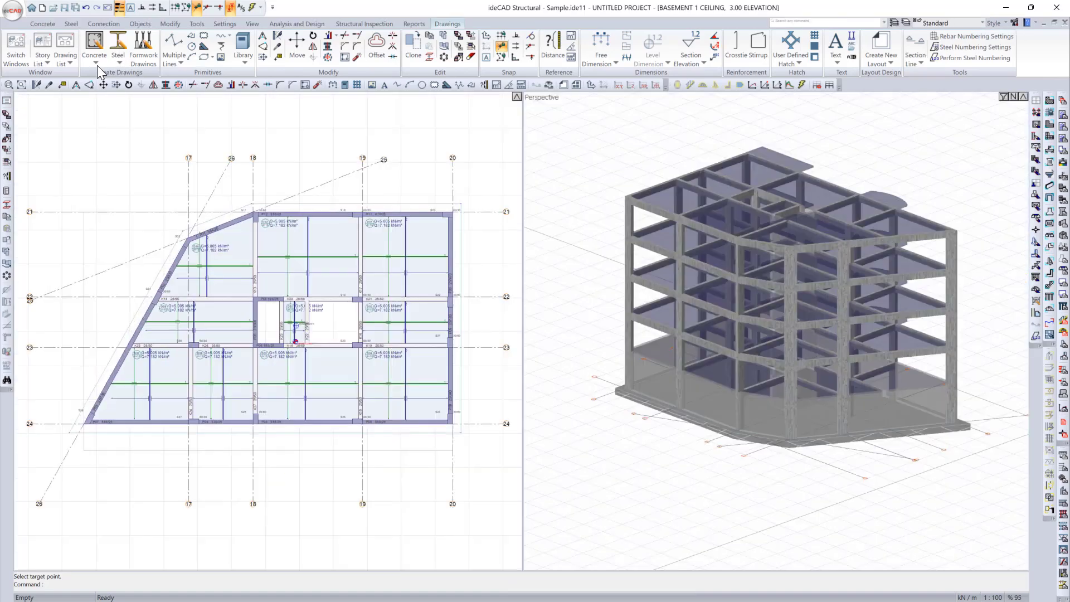
pyautogui.click(97, 65)
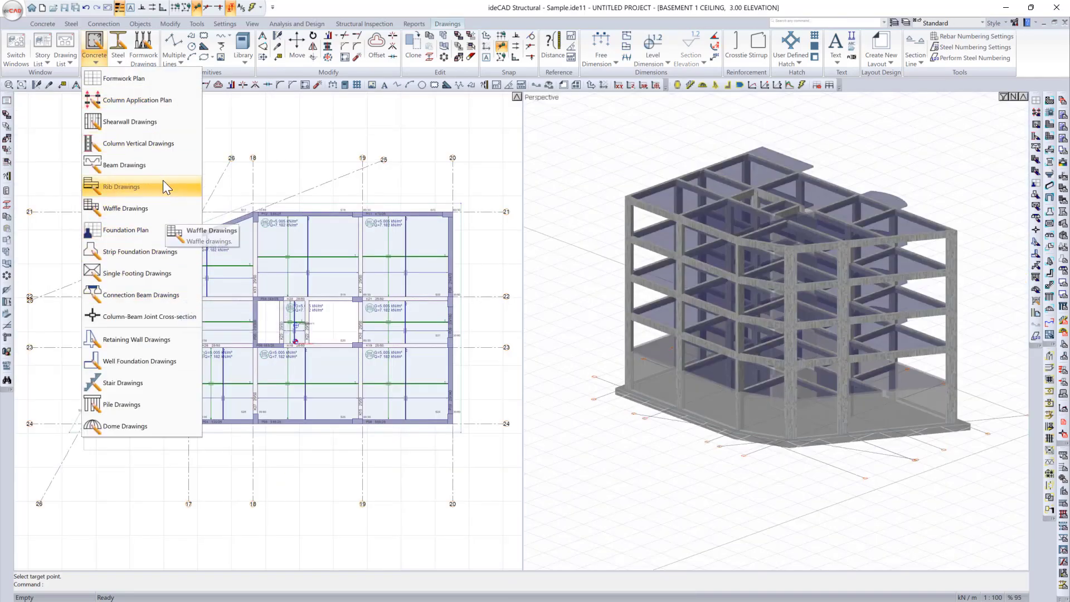
pyautogui.click(159, 172)
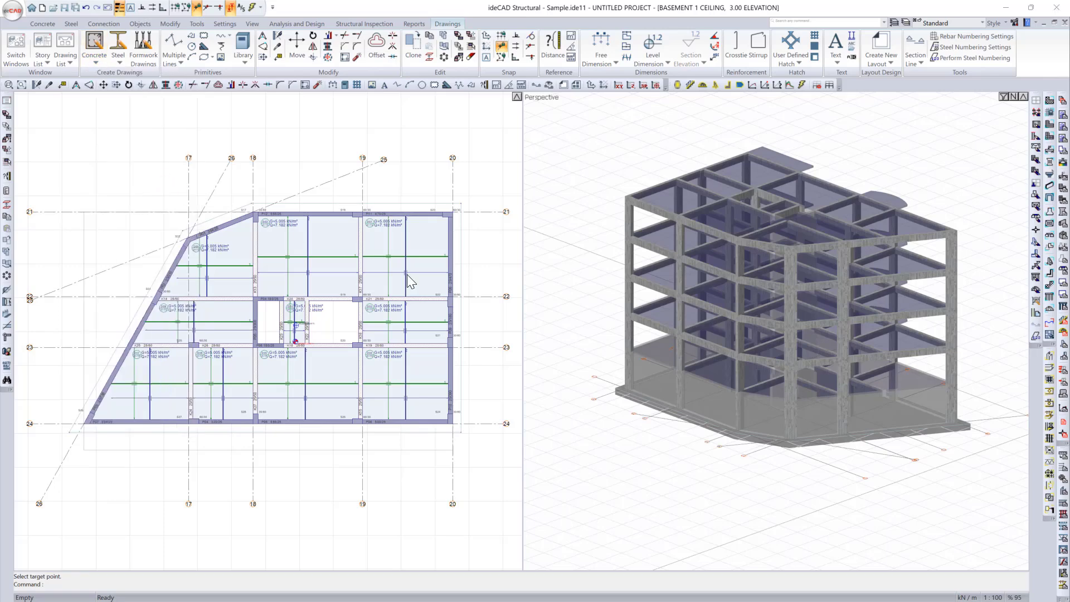
pyautogui.click(701, 469)
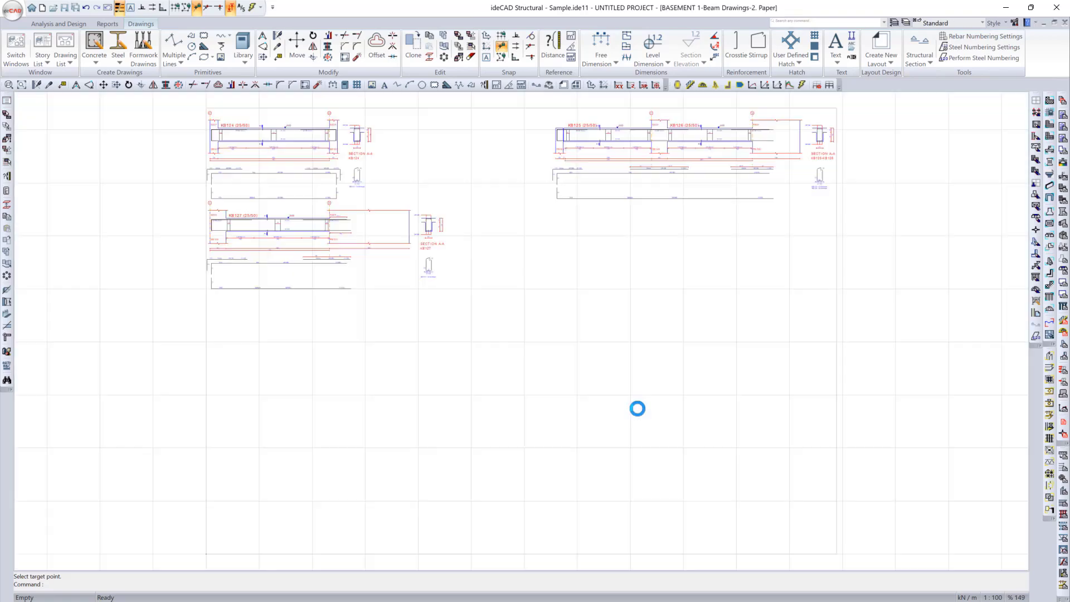
# Step: Open paper 1 of the Basement 1 beam drawings and examine its beam elevations and sections
pyautogui.click(650, 599)
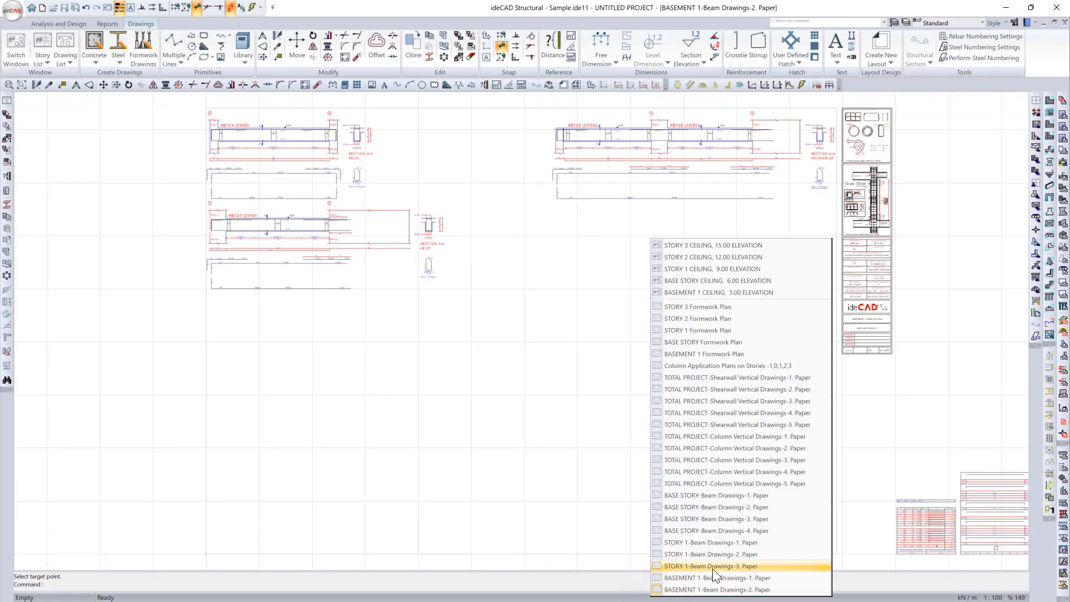
pyautogui.click(727, 580)
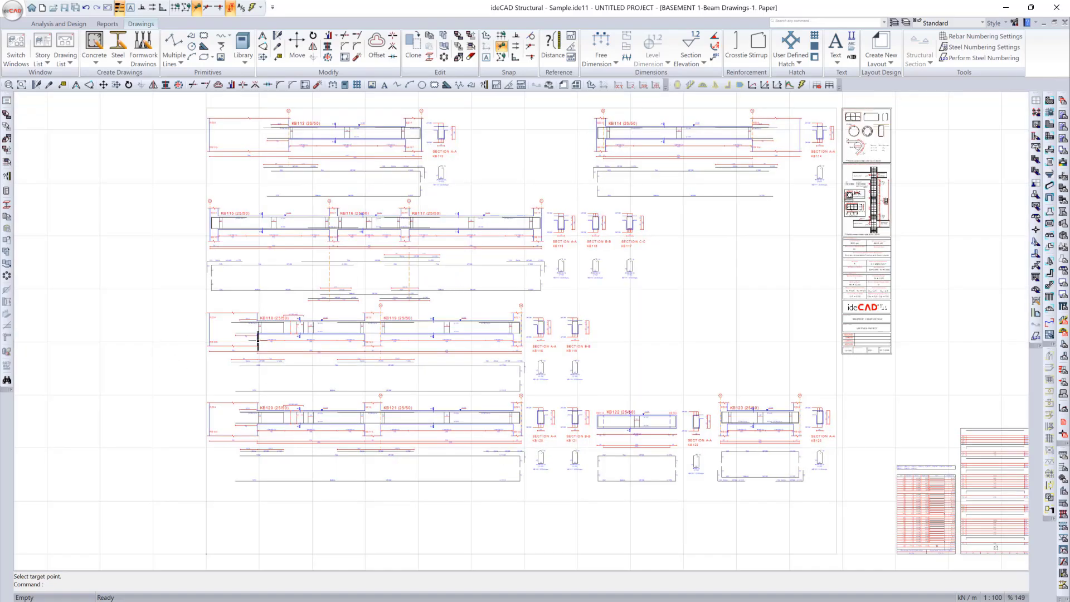
pyautogui.scroll(3, 257, 341)
pyautogui.scroll(1, 509, 351)
pyautogui.scroll(-1, 470, 346)
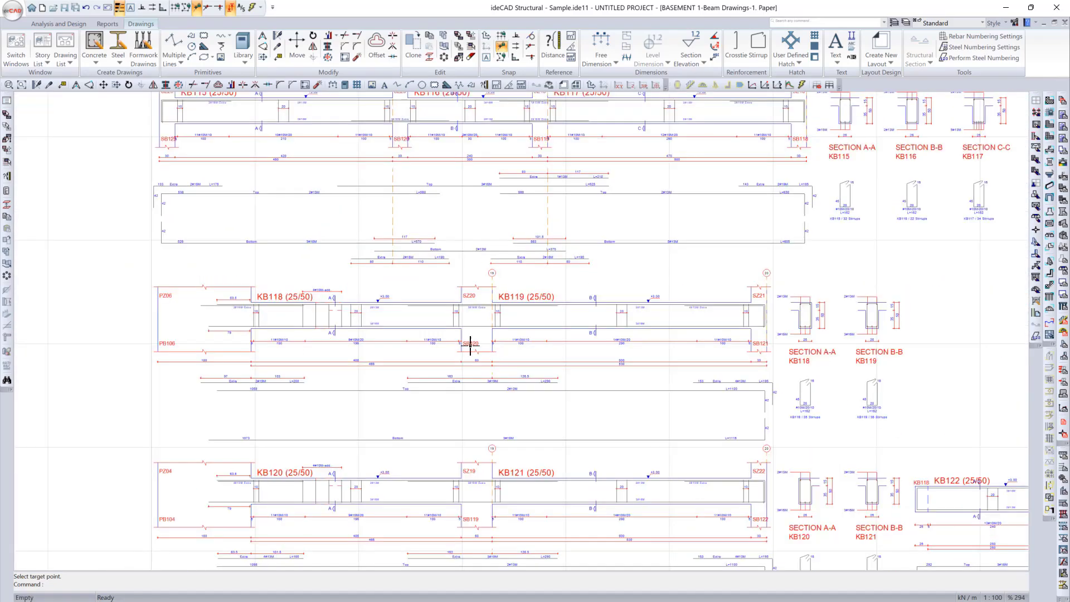
# Step: Generate the Basement 1 foundation plan with the current drawing properties
pyautogui.click(98, 63)
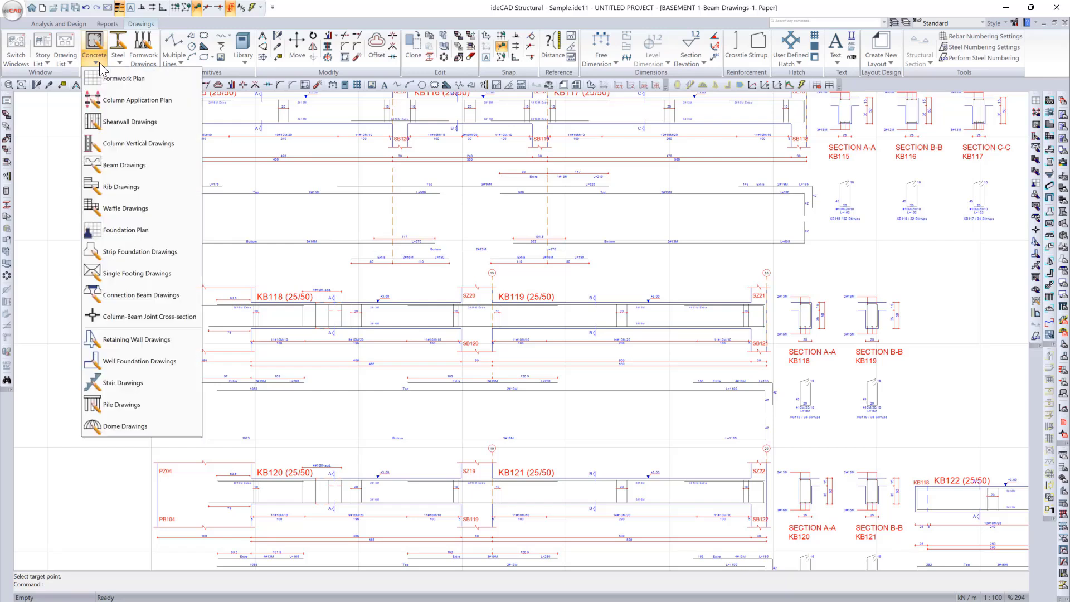
pyautogui.click(141, 235)
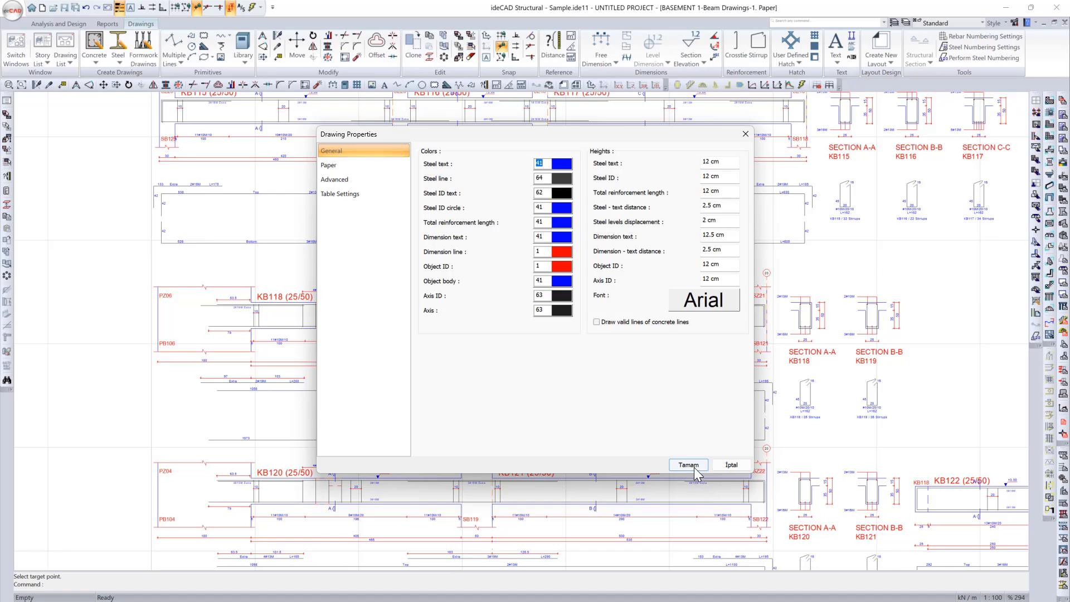
pyautogui.click(695, 470)
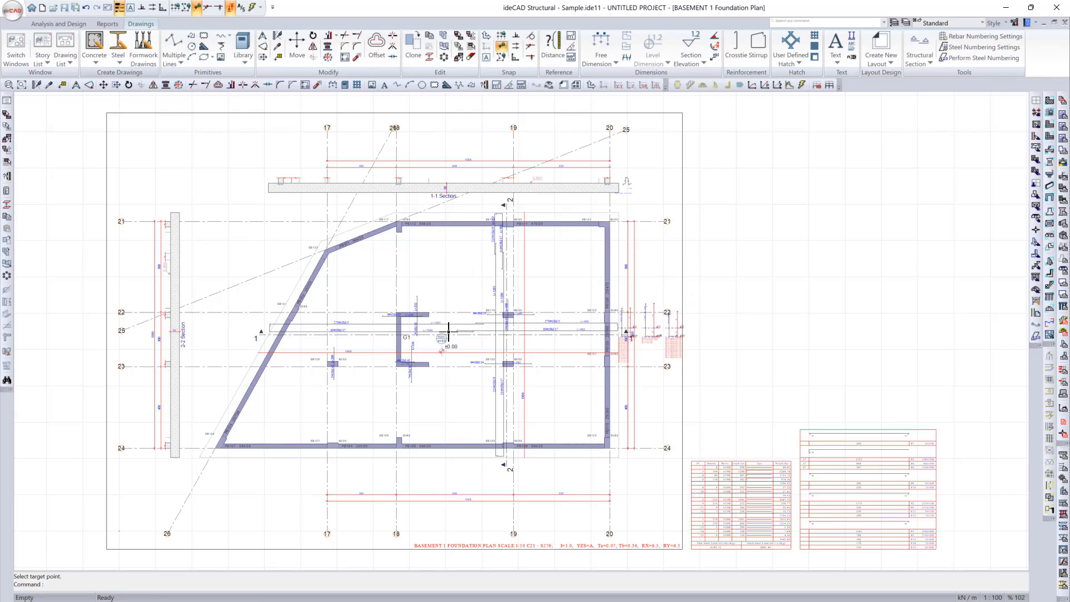
# Step: Move the group of three vertical bar details overlapping axes 22 and 23 to the empty area outside the foundation plan's paper frame
pyautogui.scroll(5, 673, 350)
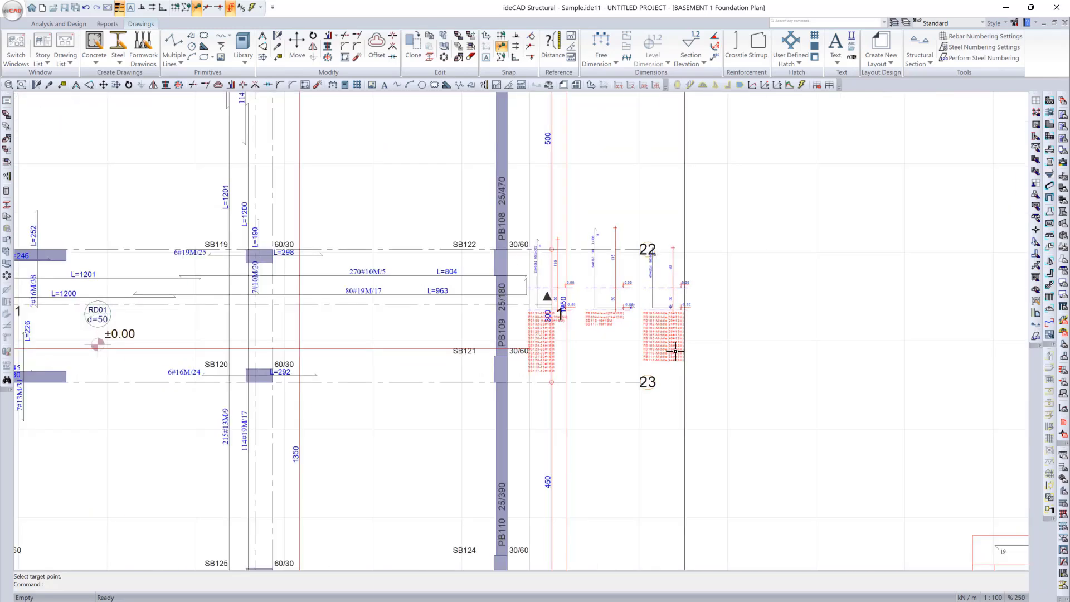
pyautogui.write('m')
pyautogui.press('Return')
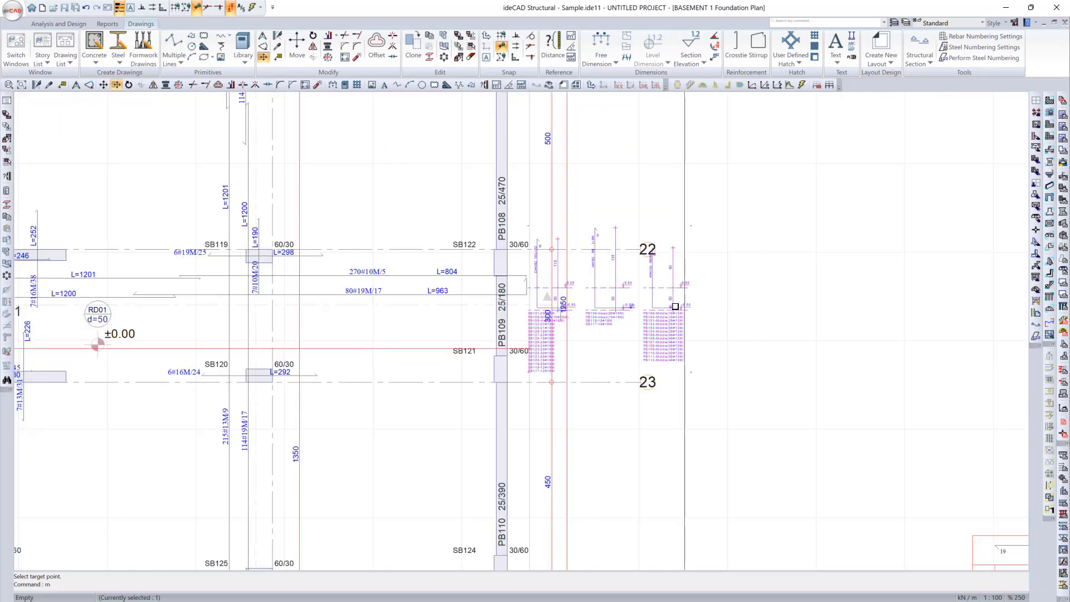
pyautogui.rightClick(672, 314)
pyautogui.click(666, 327)
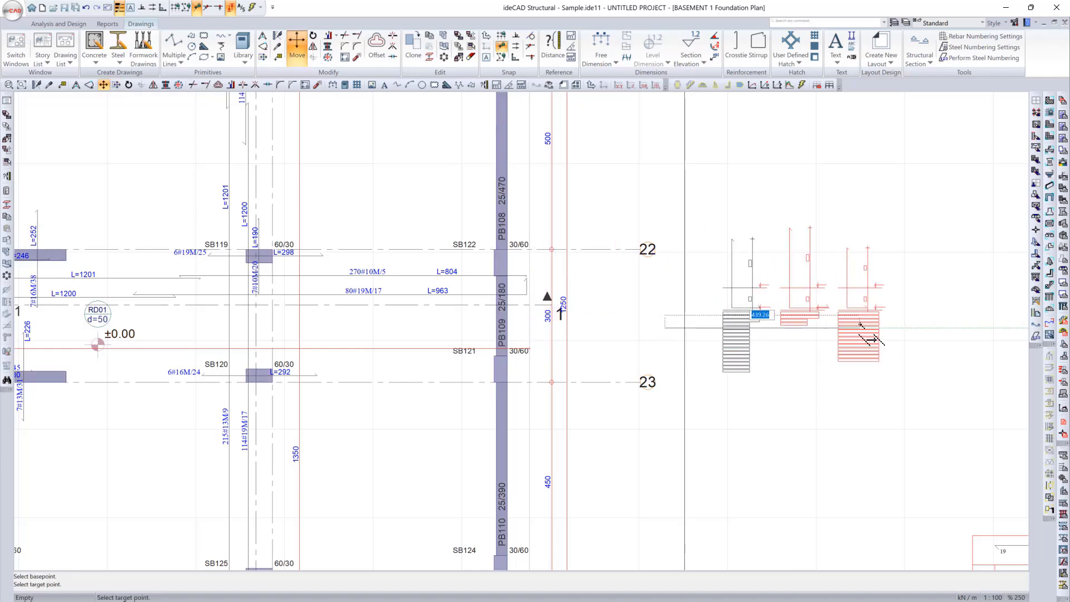
pyautogui.click(861, 326)
# Step: Examine the relocated bar details with their PB and SB lists and the overall foundation plan
pyautogui.scroll(-5, 662, 324)
pyautogui.moveTo(549, 331); pyautogui.dragTo(576, 317, button='middle')
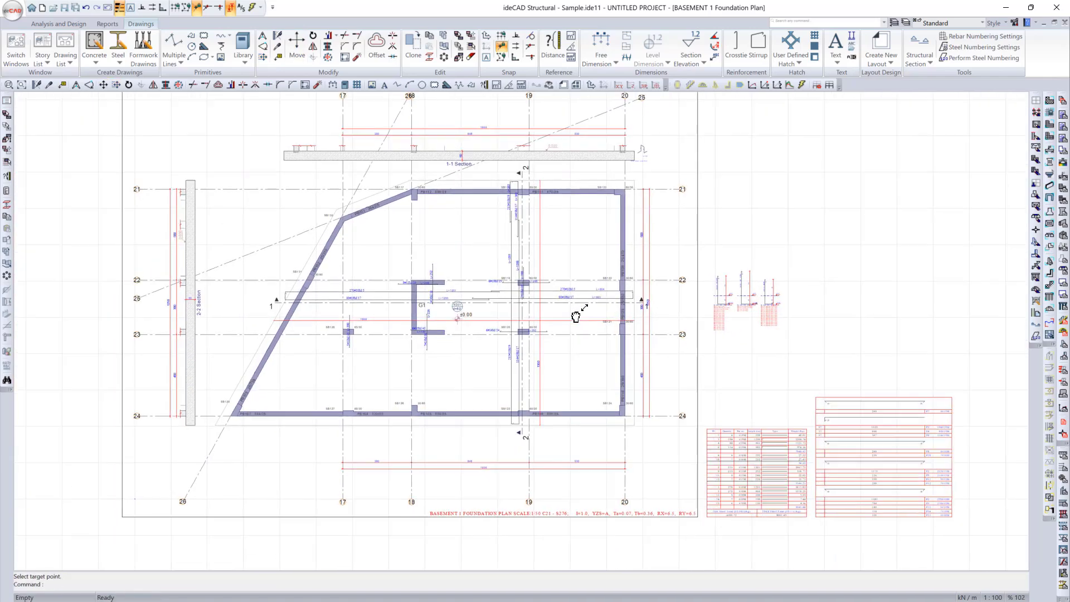
pyautogui.scroll(2, 731, 316)
pyautogui.scroll(2, 739, 294)
pyautogui.scroll(3, 860, 246)
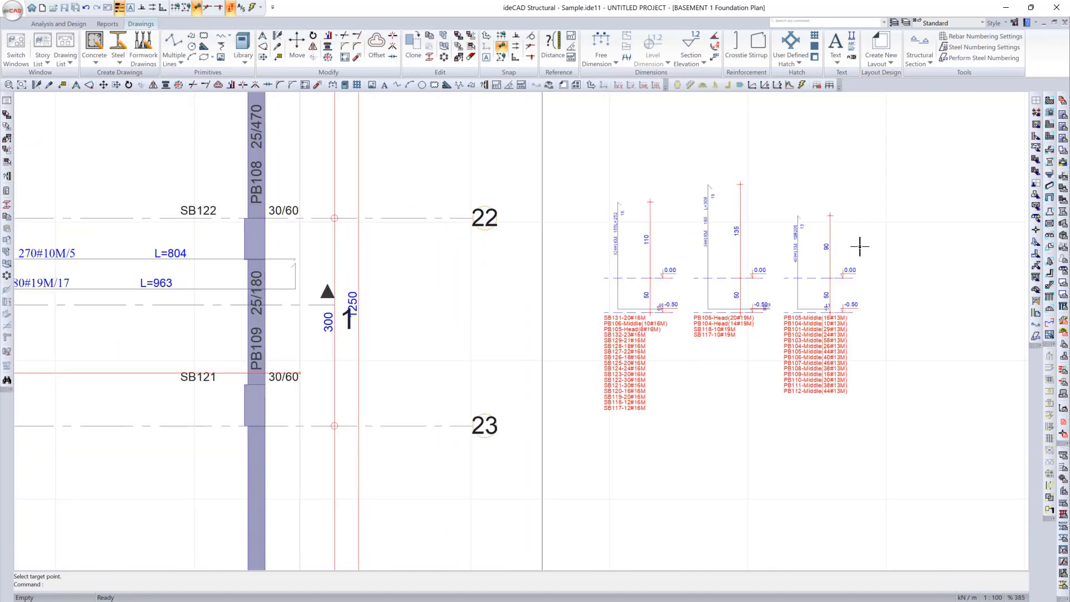
pyautogui.scroll(-5, 789, 232)
pyautogui.moveTo(639, 351); pyautogui.dragTo(657, 384, button='middle')
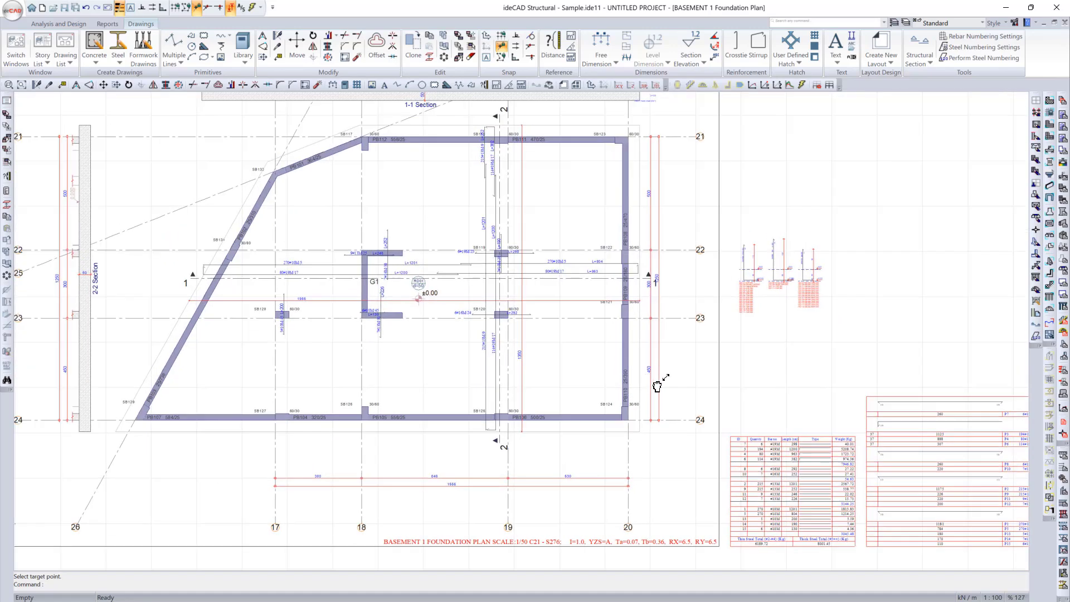
# Step: Review the overall Basement 1 foundation plan and the list of drawings generated for the project
pyautogui.scroll(-1, 658, 384)
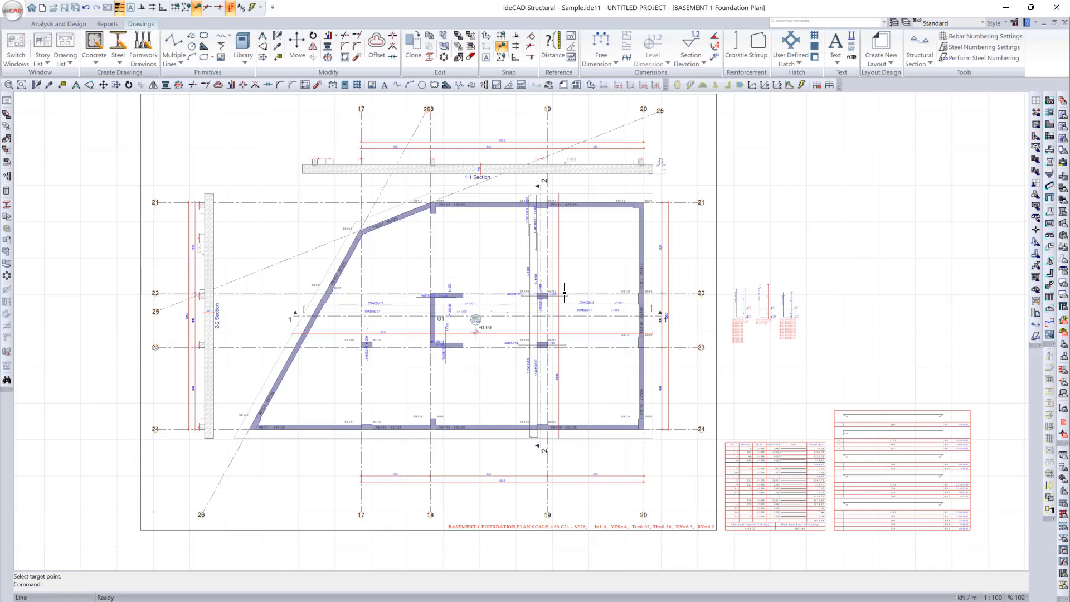
pyautogui.click(626, 598)
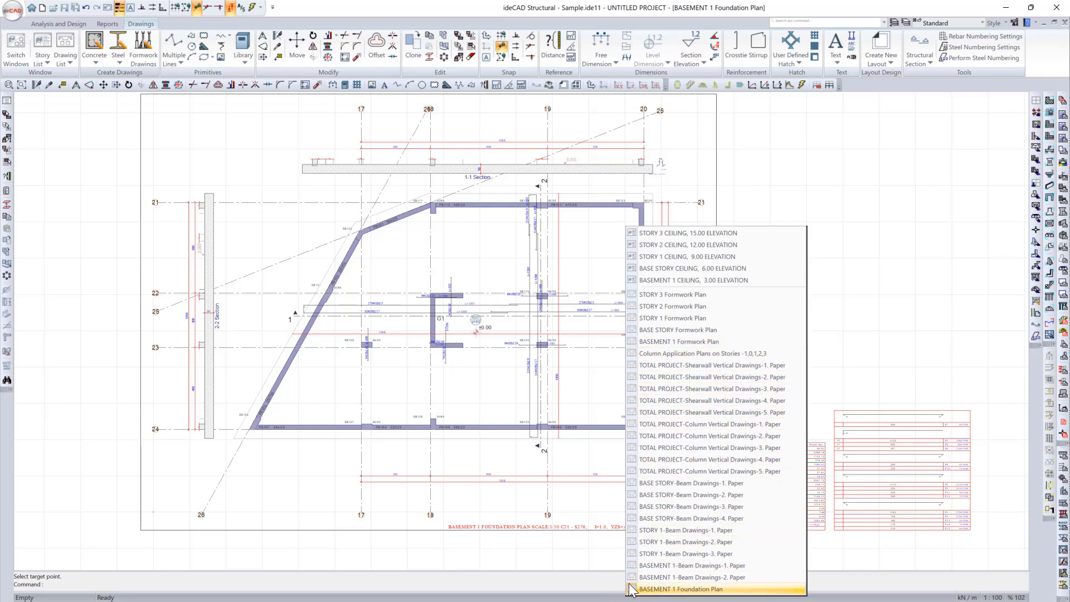
pyautogui.click(607, 586)
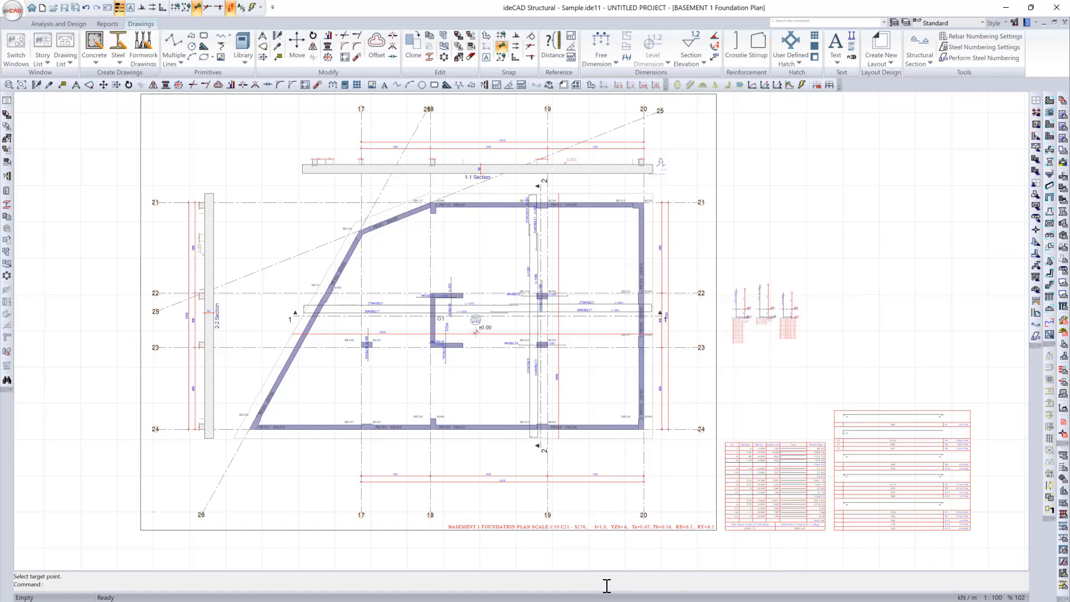
pyautogui.middleClick(879, 276)
pyautogui.middleClick(878, 276)
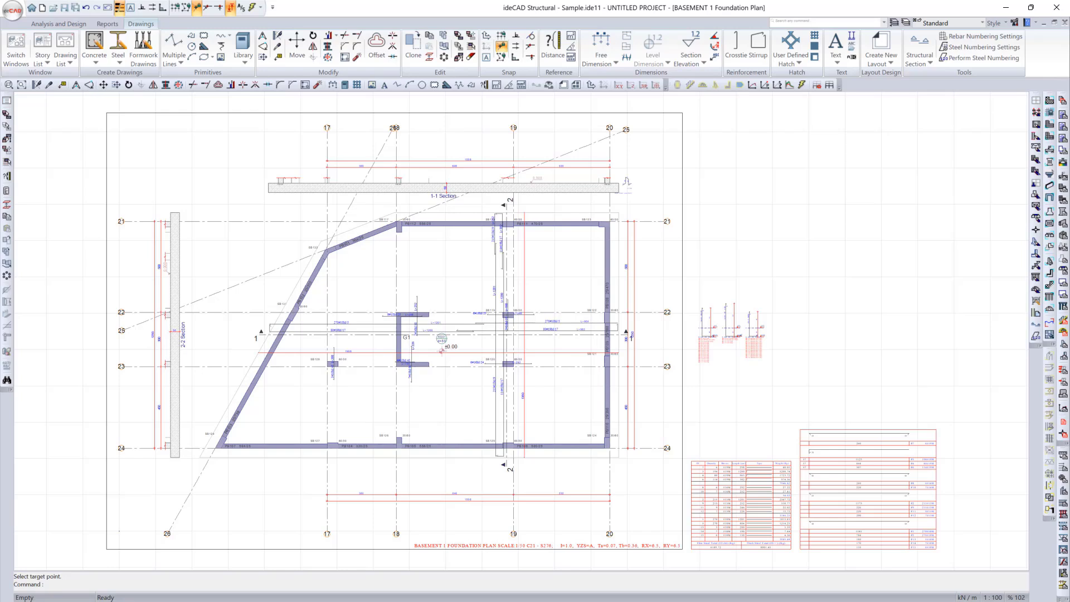
pyautogui.press('Escape')
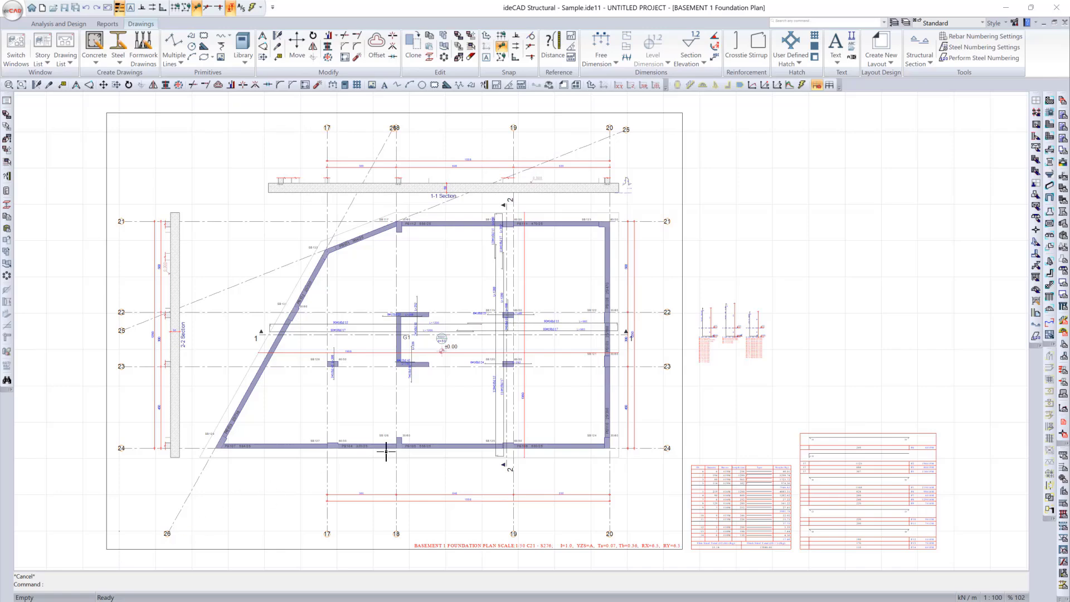
pyautogui.scroll(-5, 386, 451)
pyautogui.moveTo(393, 467); pyautogui.dragTo(411, 403, button='middle')
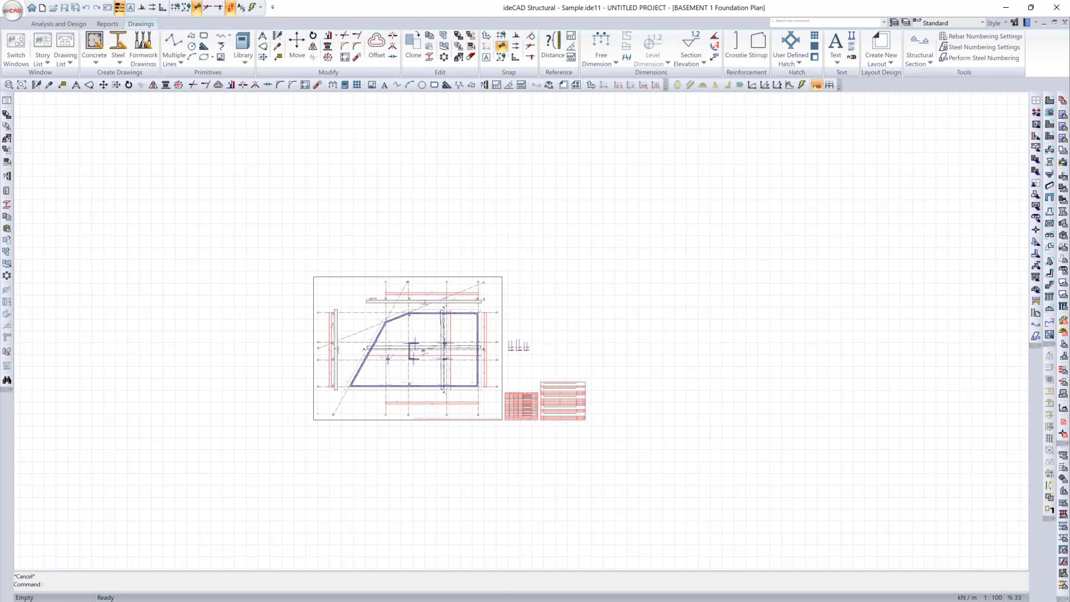
# Step: Open paper 1 of the total project column vertical drawings as the sheet for collecting the other column papers
pyautogui.click(517, 599)
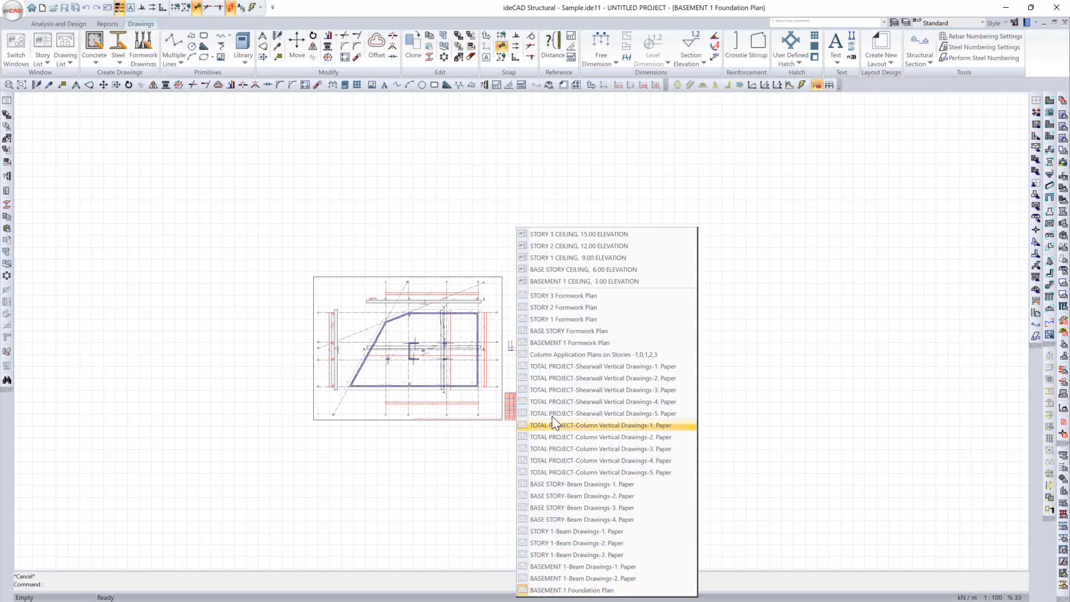
pyautogui.click(591, 426)
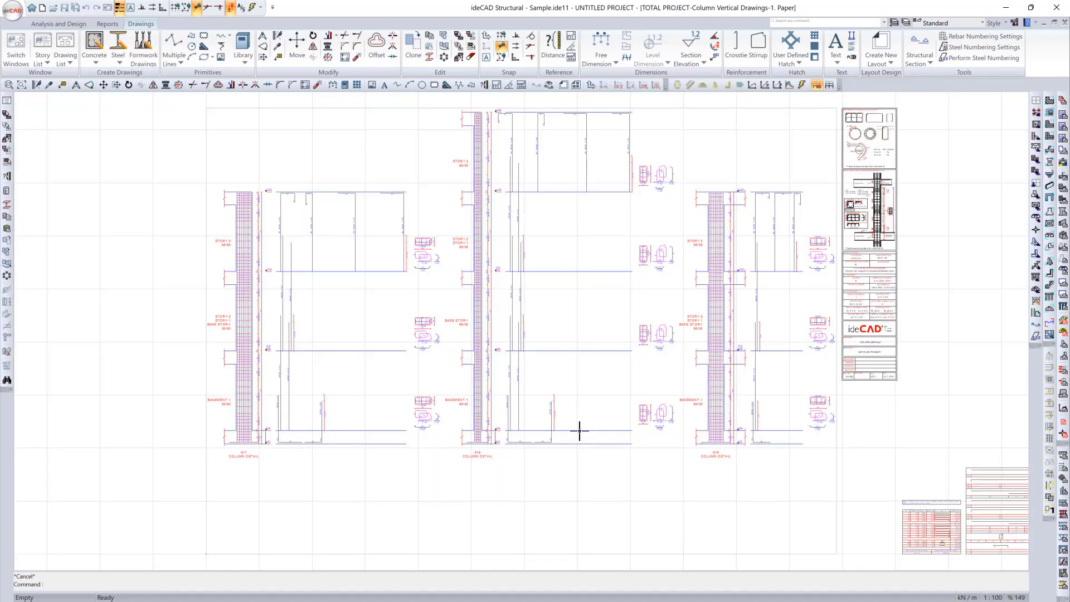
pyautogui.scroll(-1, 565, 427)
pyautogui.moveTo(663, 444); pyautogui.dragTo(558, 427, button='middle')
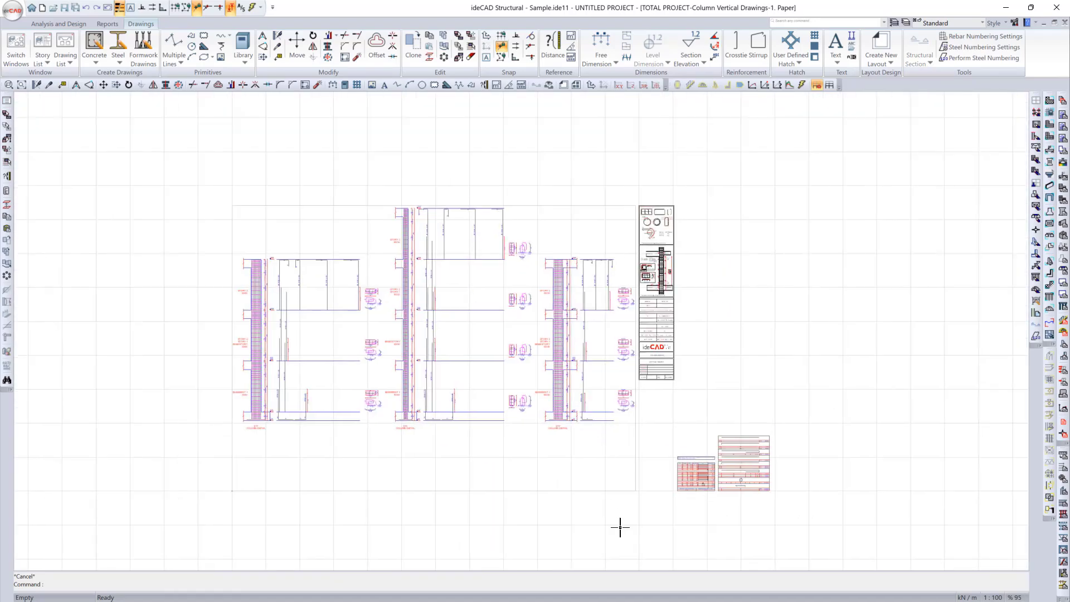
# Step: Open paper 2 of the column vertical drawings and copy its entire sheet with title block and rebar tables
pyautogui.click(646, 597)
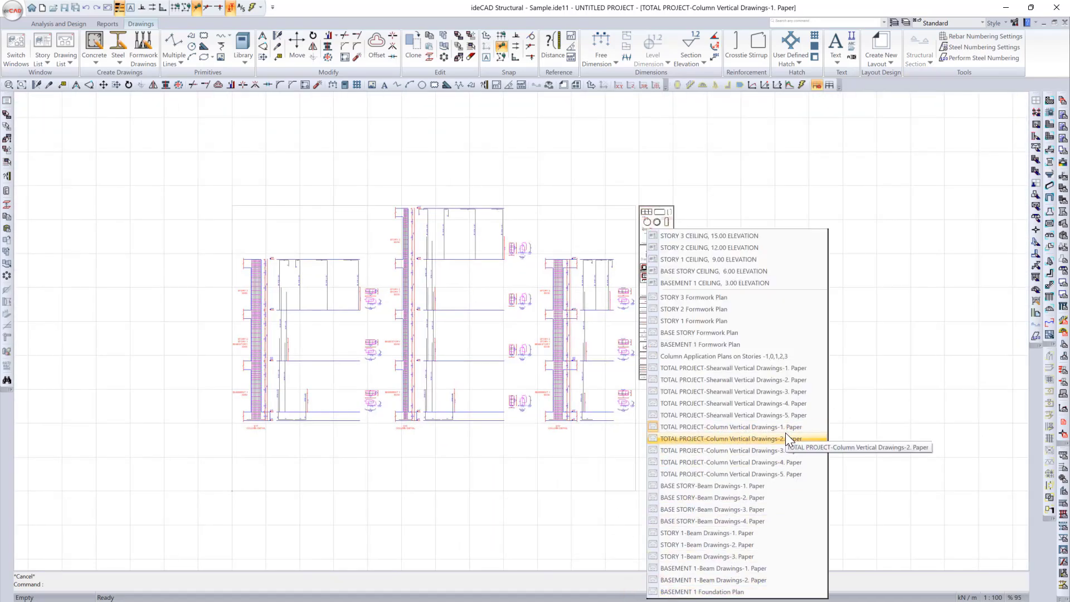
pyautogui.click(750, 440)
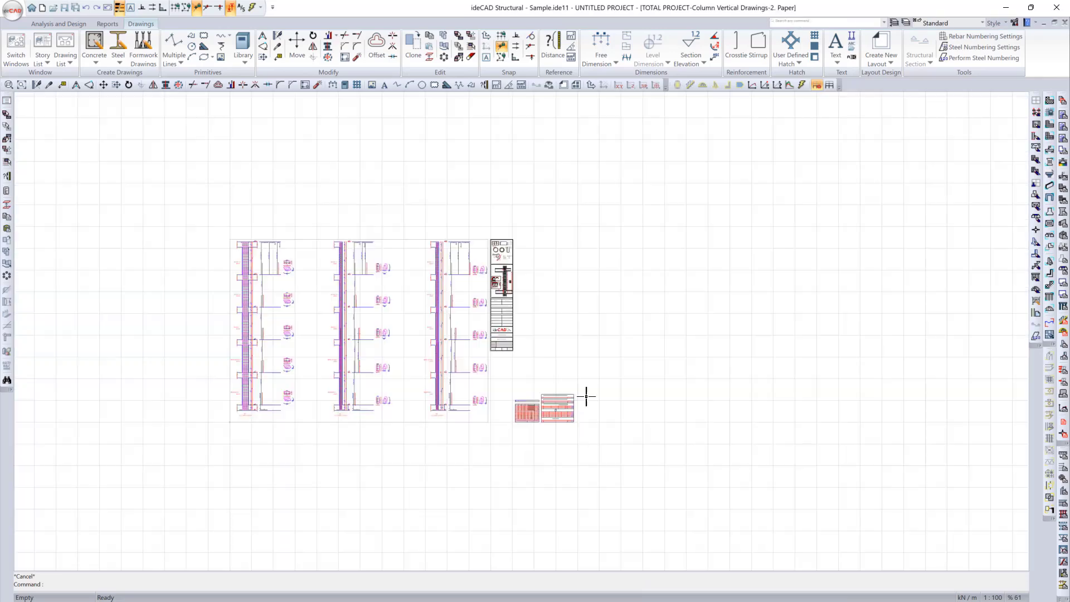
pyautogui.moveTo(192, 219)
pyautogui.mouseDown()
pyautogui.moveTo(576, 449)
pyautogui.moveTo(591, 440)
pyautogui.mouseUp()
pyautogui.hotkey('ctrl', 'c')
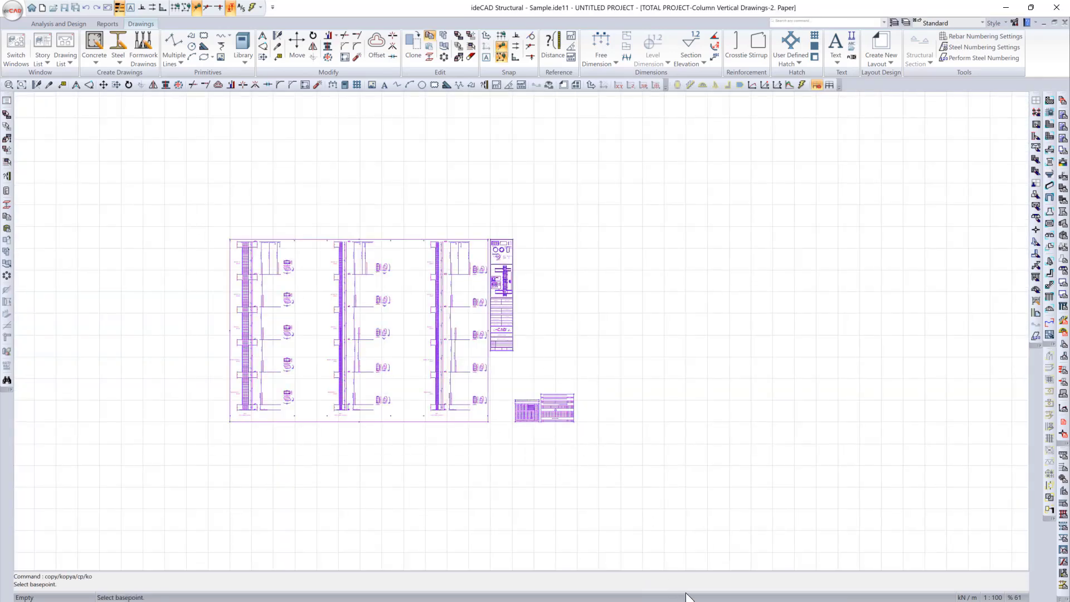
# Step: Return to column vertical drawings paper 1 and paste the copied paper 2 sheet beyond its rebar tables
pyautogui.click(696, 597)
pyautogui.click(769, 428)
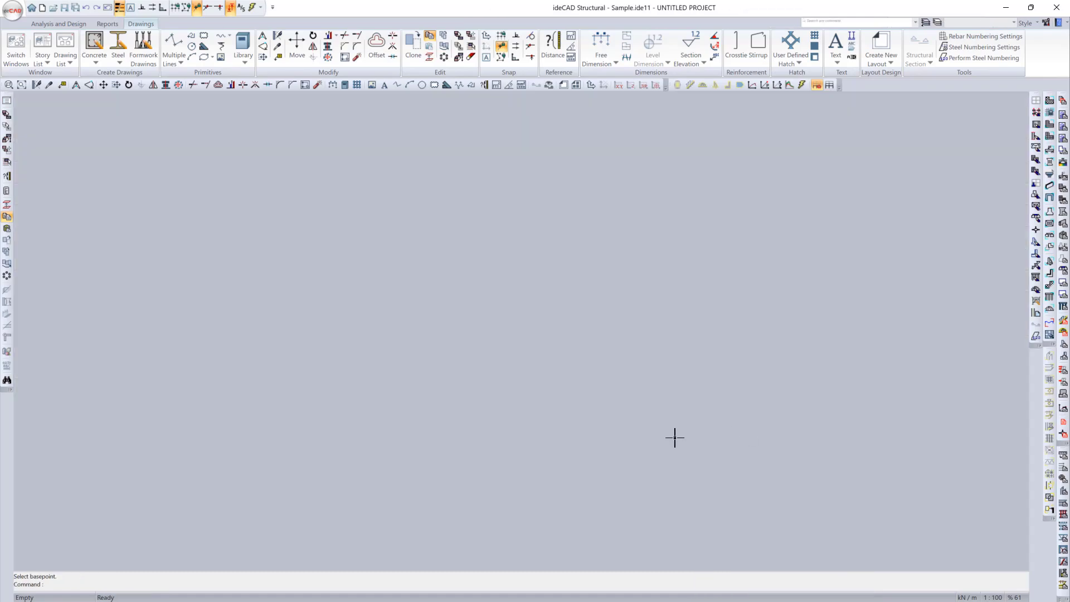
pyautogui.click(851, 463)
pyautogui.hotkey('ctrl', 'v')
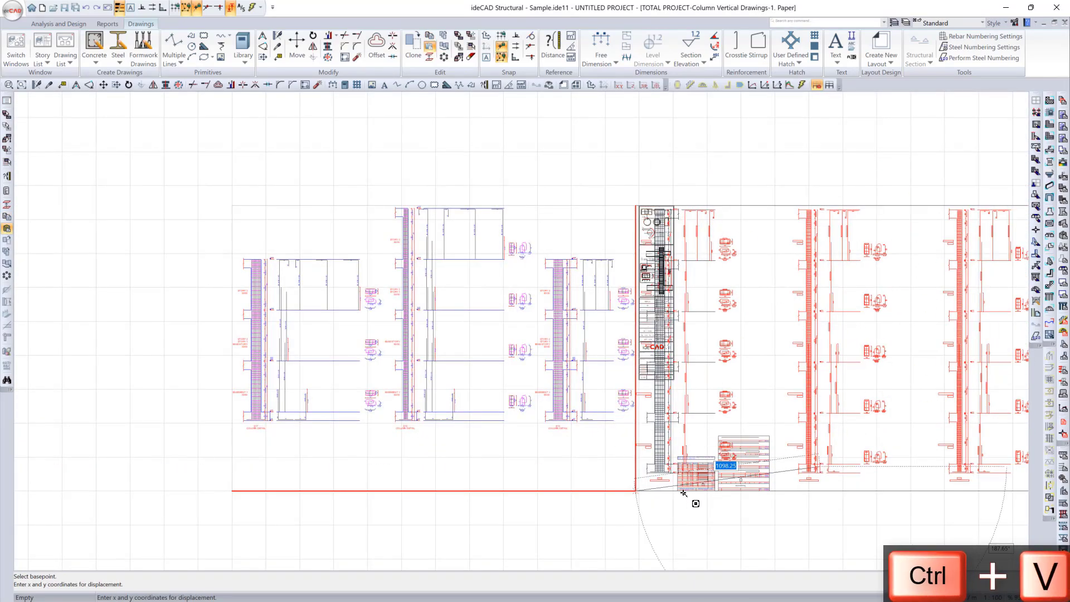
pyautogui.click(775, 492)
pyautogui.scroll(-2, 490, 467)
pyautogui.moveTo(490, 468); pyautogui.dragTo(210, 435, button='middle')
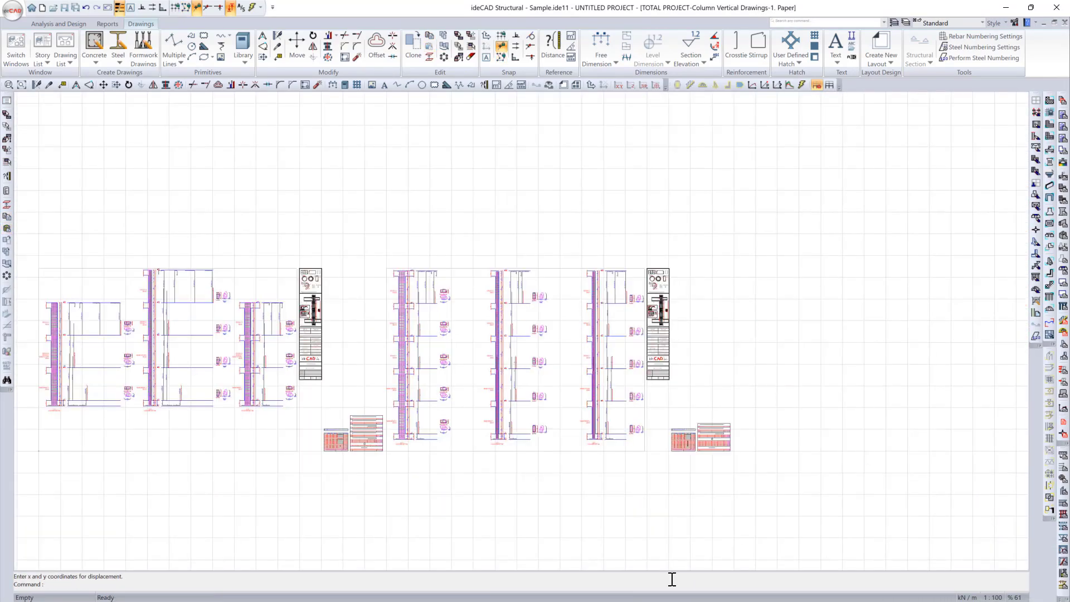
# Step: Open paper 3 of the column vertical drawings and copy its whole sheet with the rebar tables
pyautogui.rightClick(674, 595)
pyautogui.click(745, 444)
pyautogui.rightClick(777, 597)
pyautogui.click(814, 450)
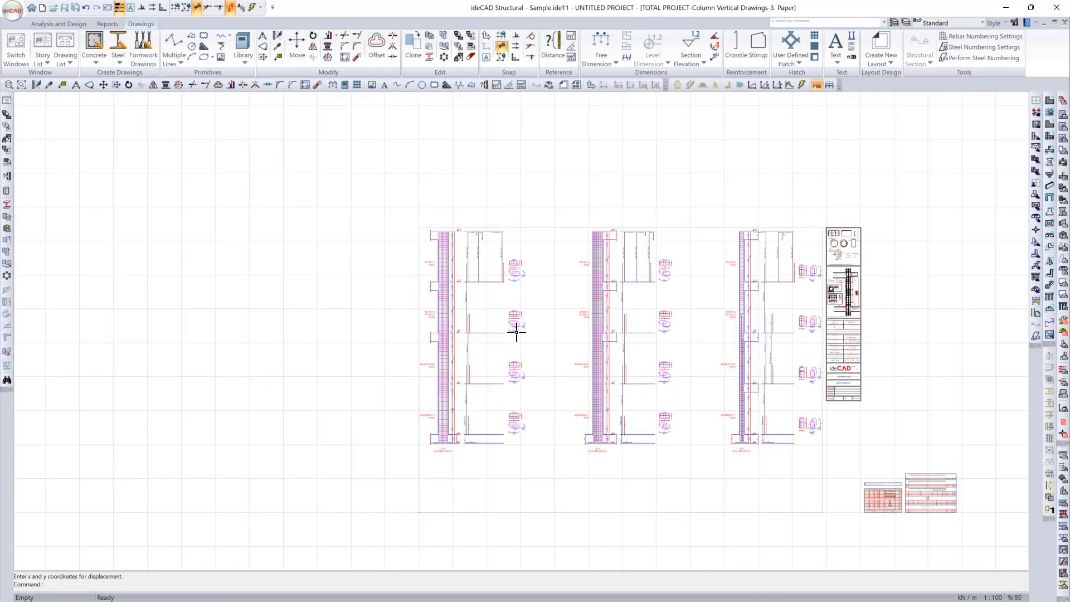
pyautogui.moveTo(406, 206); pyautogui.dragTo(985, 531)
pyautogui.hotkey('ctrl', 'c')
# Step: Paste the copied paper 3 sheet into column vertical drawings paper 1, beside the paper 2 sheet
pyautogui.rightClick(894, 596)
pyautogui.click(975, 427)
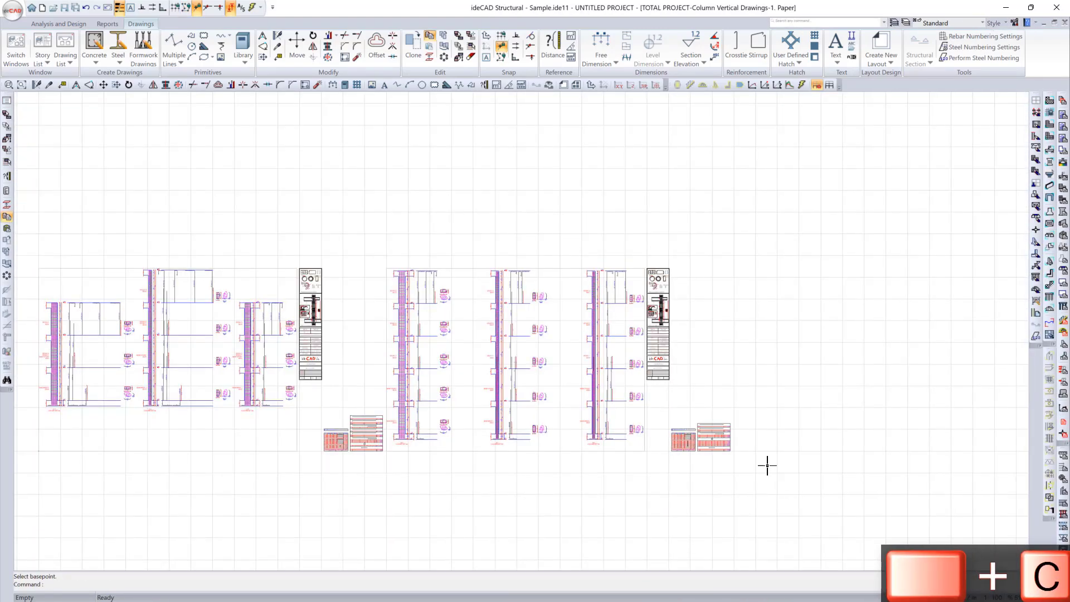
pyautogui.scroll(1, 695, 373)
pyautogui.hotkey('ctrl', 'v')
pyautogui.click(670, 421)
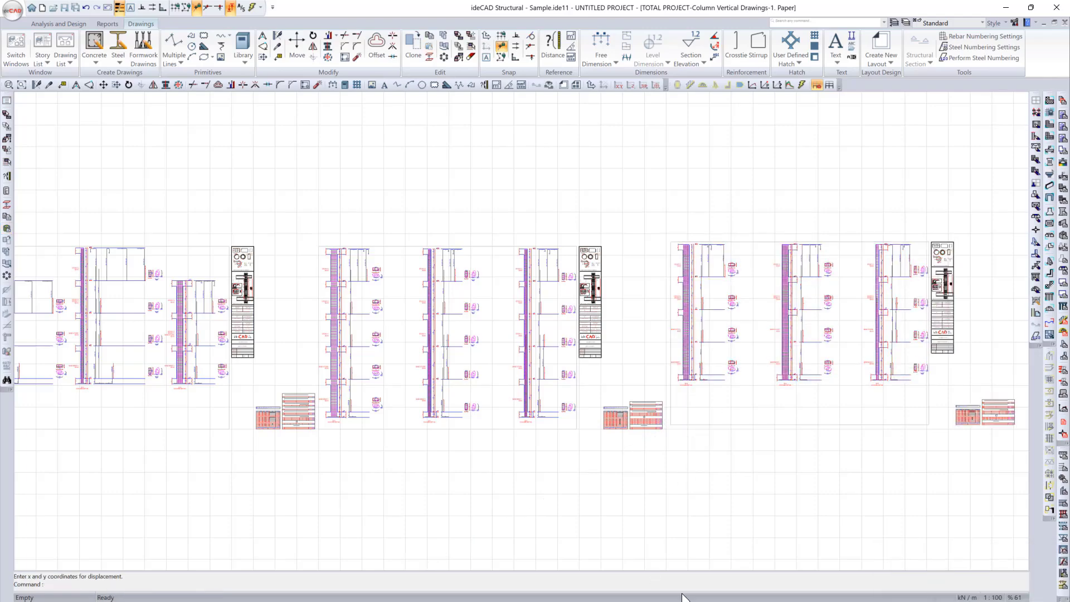
# Step: Open paper 4 of the column vertical drawings and copy all of its contents
pyautogui.rightClick(693, 594)
pyautogui.click(814, 446)
pyautogui.moveTo(385, 228); pyautogui.dragTo(855, 501)
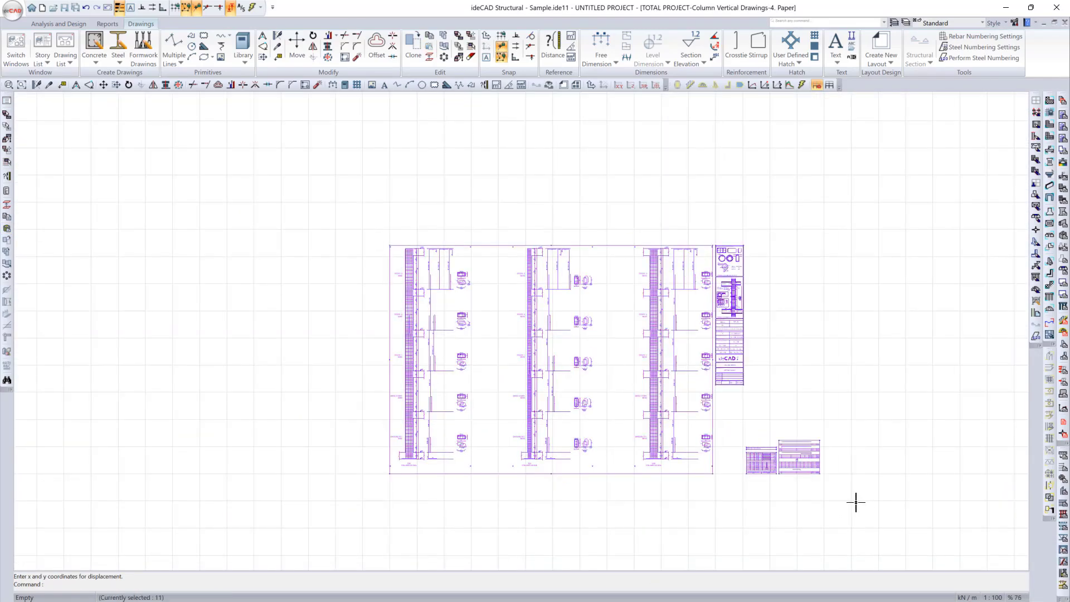
pyautogui.hotkey('ctrl', 'c')
# Step: Paste the copied paper 4 sheet into column vertical drawings paper 1, beside the paper 3 sheet
pyautogui.rightClick(841, 596)
pyautogui.click(1007, 428)
pyautogui.rightClick(795, 599)
pyautogui.moveTo(951, 482); pyautogui.dragTo(726, 473, button='middle')
pyautogui.hotkey('ctrl', 'v')
pyautogui.click(614, 407)
# Step: Open paper 5 of the column vertical drawings, copy its entire sheet and return to paper 1
pyautogui.rightClick(757, 595)
pyautogui.click(847, 473)
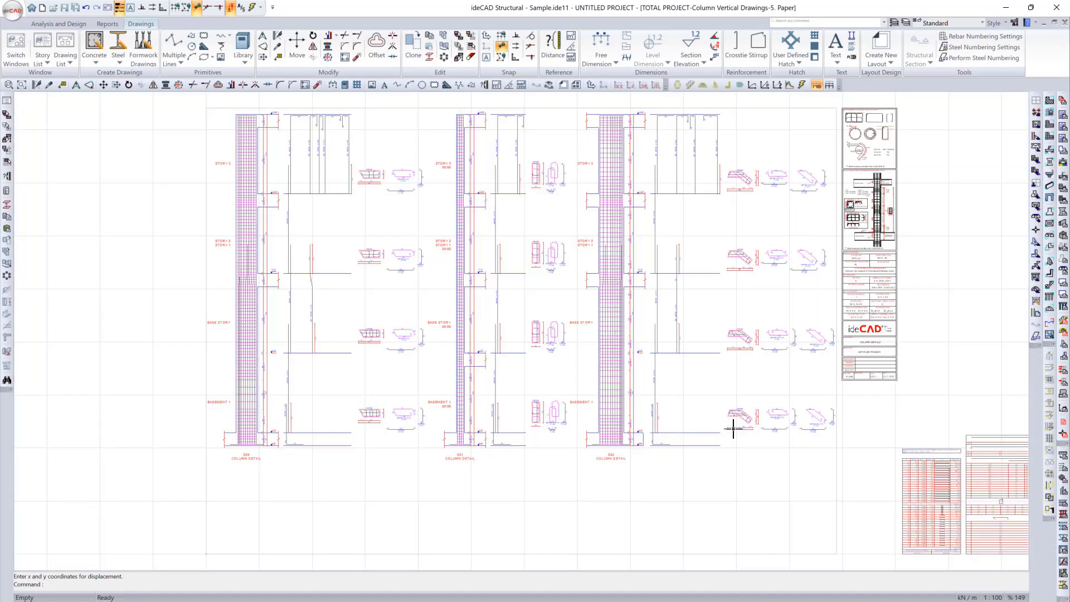
pyautogui.scroll(-4, 729, 428)
pyautogui.moveTo(504, 287); pyautogui.dragTo(871, 491)
pyautogui.rightClick(880, 593)
pyautogui.click(717, 414)
pyautogui.hotkey('ctrl', 'c')
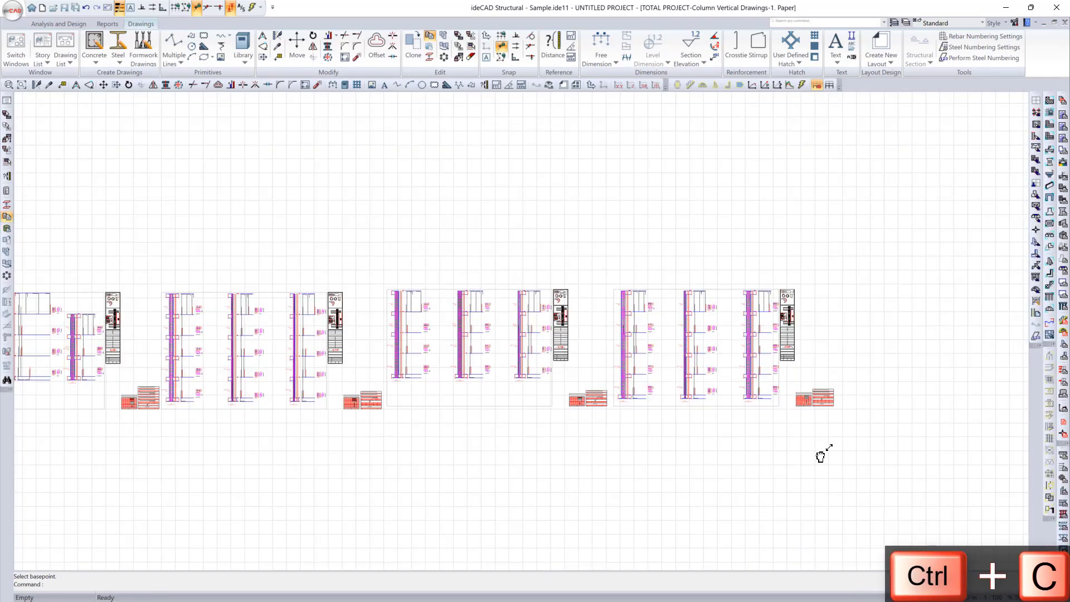
# Step: Paste the copied paper 5 sheet at the end of the row of column vertical drawing sheets
pyautogui.moveTo(822, 454); pyautogui.dragTo(656, 451, button='middle')
pyautogui.hotkey('ctrl', 'v')
pyautogui.click(675, 406)
pyautogui.scroll(-1, 737, 413)
pyautogui.scroll(-2, 766, 430)
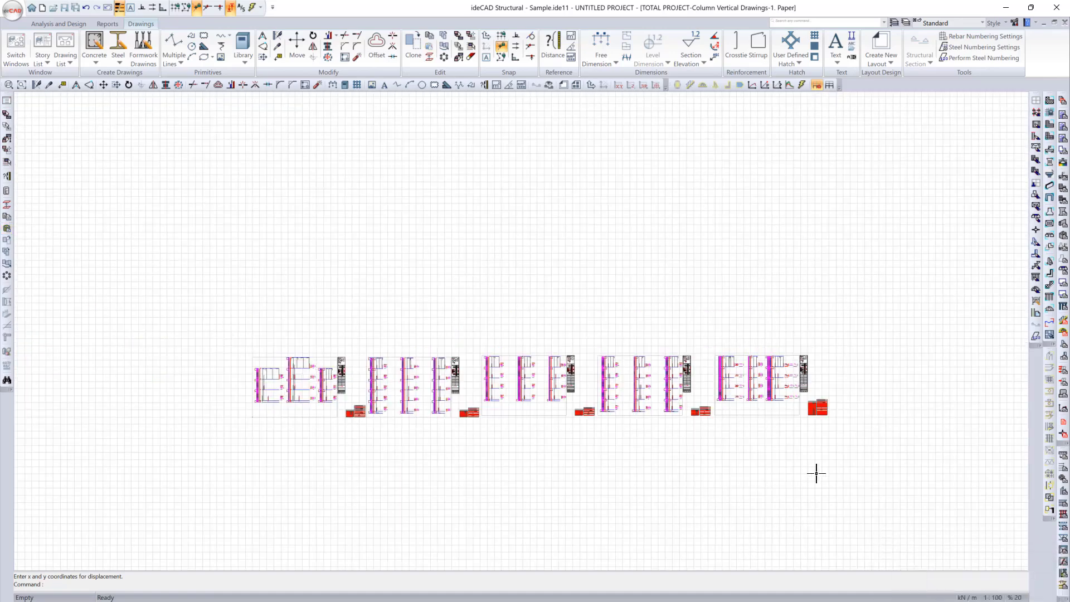
# Step: Copy the row of five column vertical drawing sheets and paste it beside the rebar tables in the Basement 1 foundation plan
pyautogui.moveTo(228, 331); pyautogui.dragTo(849, 440)
pyautogui.hotkey('ctrl', 'c')
pyautogui.rightClick(824, 591)
pyautogui.click(915, 531)
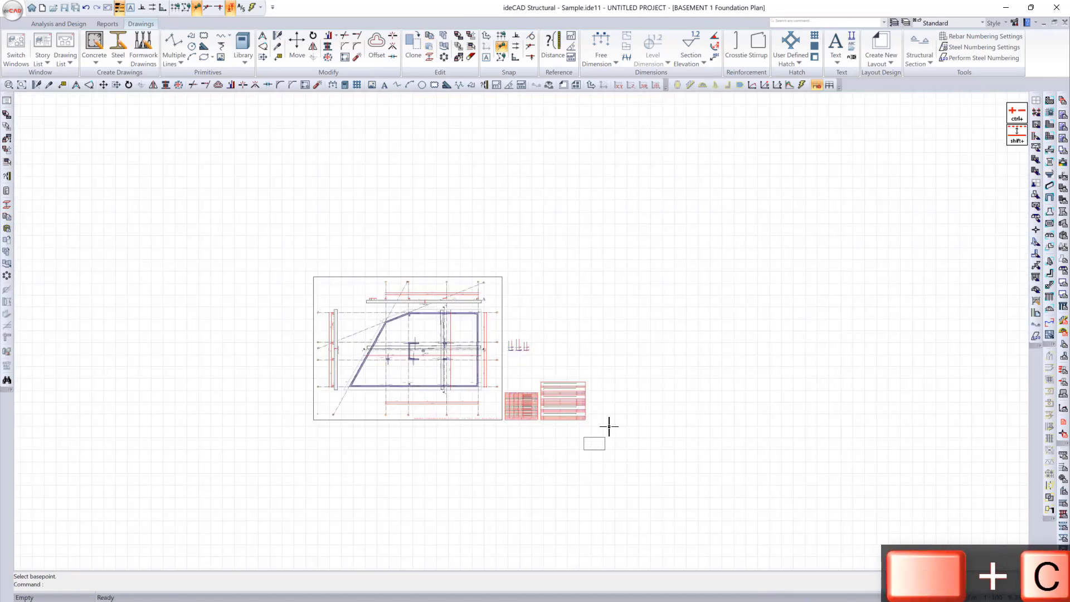
pyautogui.hotkey('ctrl', 'v')
pyautogui.hotkey('ctrl', 'v')
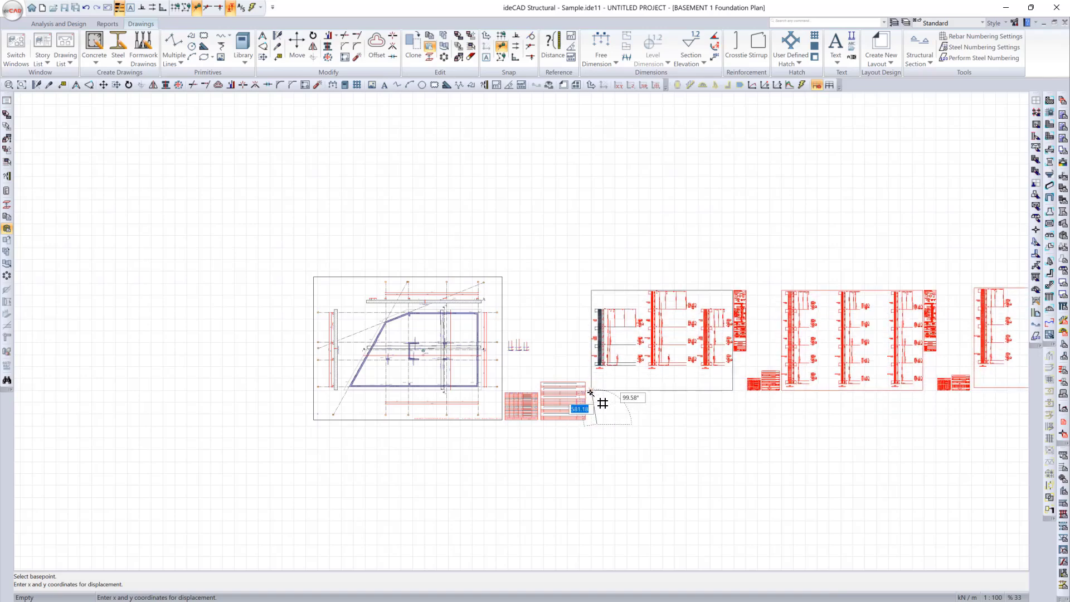
pyautogui.click(574, 407)
pyautogui.scroll(-3, 654, 426)
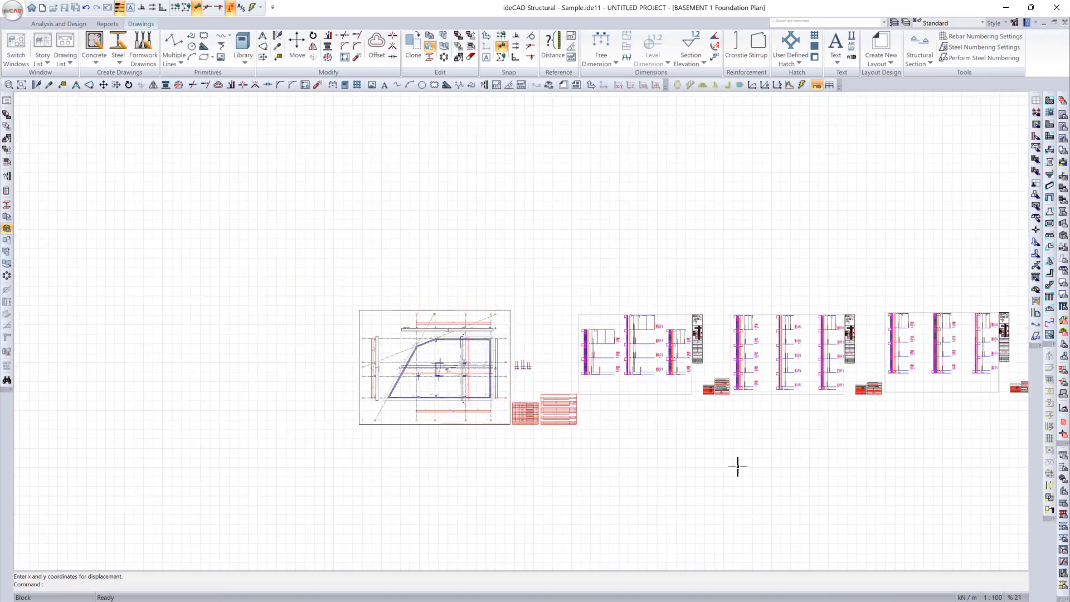
pyautogui.moveTo(394, 481); pyautogui.dragTo(410, 486, button='middle')
# Step: Open paper 2 of the total project shearwall vertical drawings and copy its whole sheet with sections and tables
pyautogui.click(675, 599)
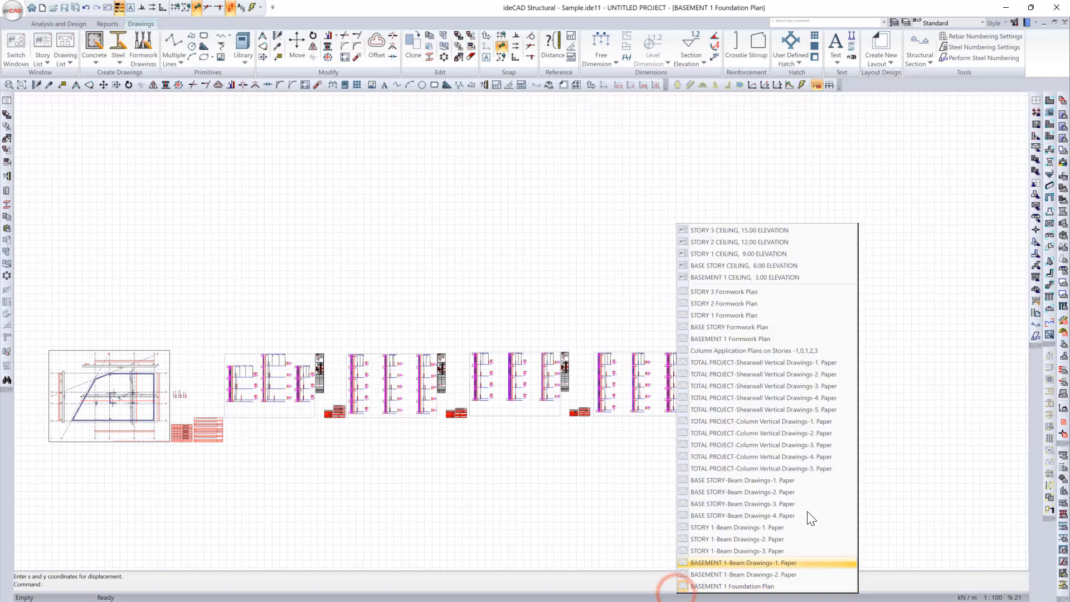
pyautogui.click(824, 373)
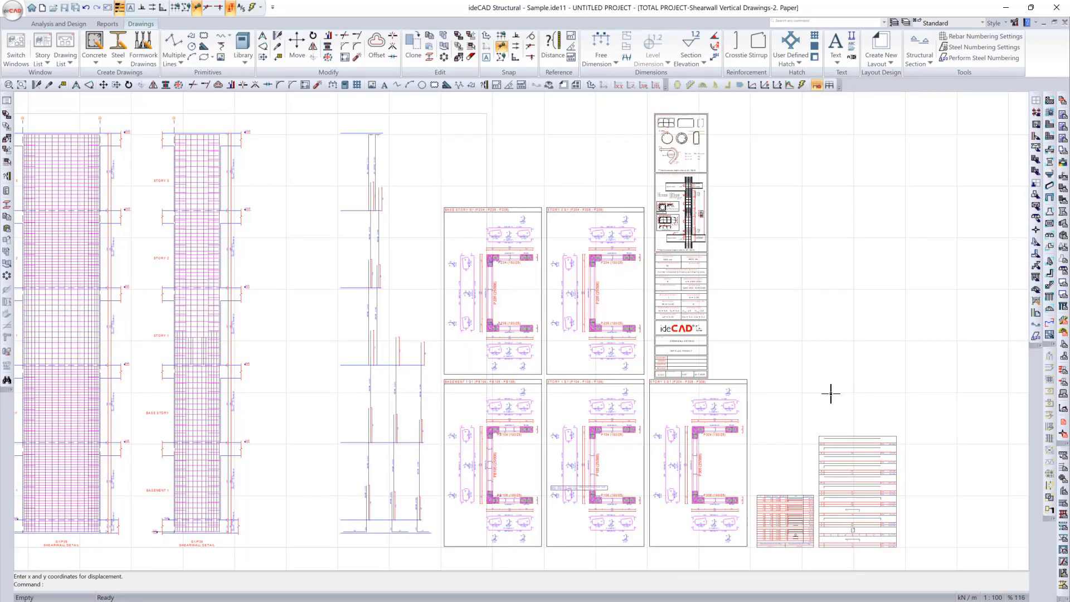
pyautogui.scroll(-2, 831, 394)
pyautogui.moveTo(170, 156); pyautogui.dragTo(929, 522)
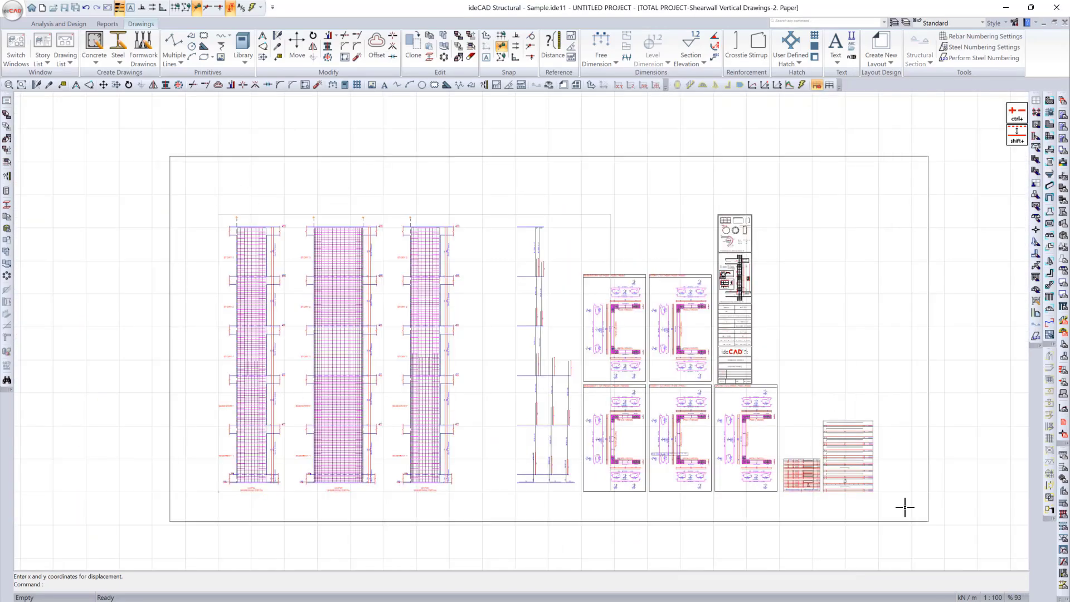
pyautogui.hotkey('ctrl', 'c')
# Step: Open shearwall vertical drawings paper 1 and paste the copied paper 2 sheet beyond its rebar tables
pyautogui.click(835, 596)
pyautogui.click(970, 361)
pyautogui.moveTo(605, 375); pyautogui.dragTo(345, 386, button='middle')
pyautogui.scroll(-2, 345, 386)
pyautogui.hotkey('ctrl', 'v')
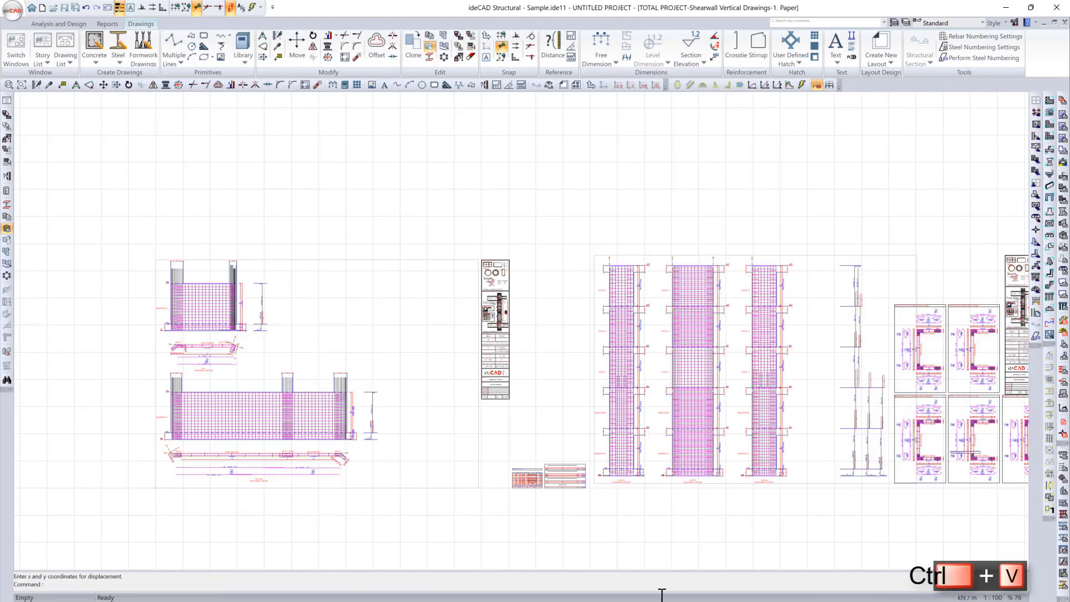
# Step: Copy the sheet of shearwall vertical drawings paper 3 and paste it into paper 1, beside the paper 2 sheet
pyautogui.click(664, 595)
pyautogui.click(771, 393)
pyautogui.click(814, 596)
pyautogui.click(898, 367)
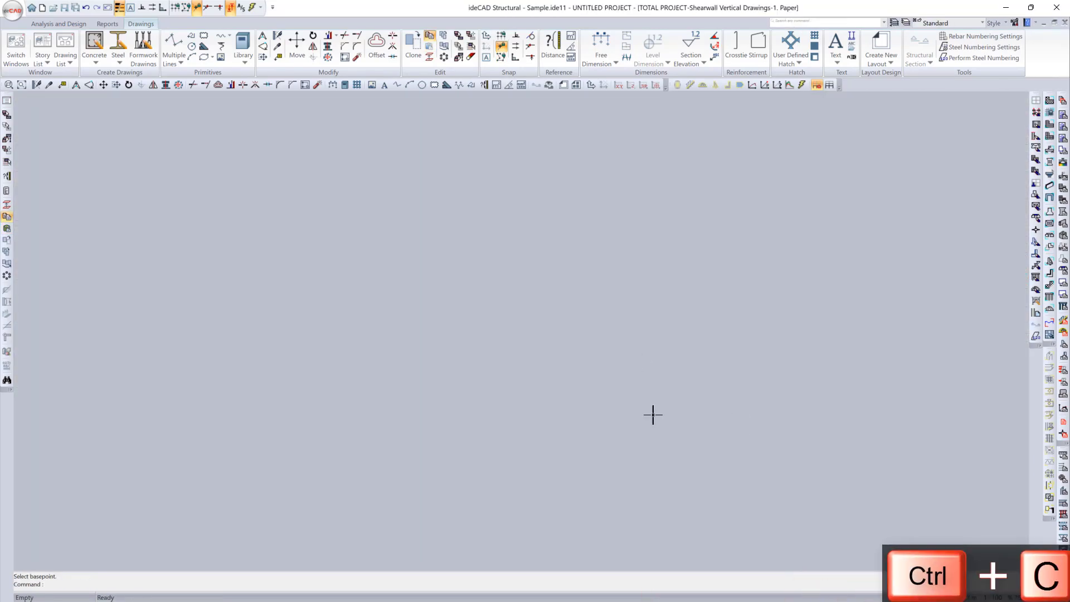
pyautogui.moveTo(652, 416); pyautogui.dragTo(385, 424, button='middle')
pyautogui.scroll(-2, 385, 423)
pyautogui.hotkey('ctrl', 'v')
pyautogui.click(534, 443)
# Step: Copy the sheet of shearwall vertical drawings paper 4 and paste it into paper 1, beside the paper 3 sheet
pyautogui.click(664, 595)
pyautogui.click(825, 400)
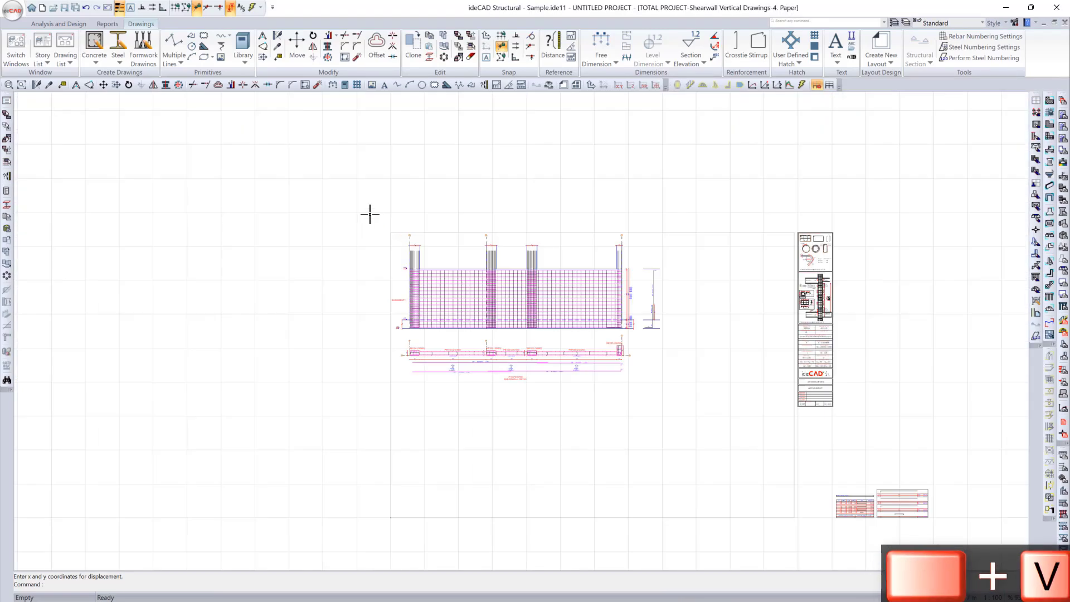
pyautogui.click(897, 596)
pyautogui.click(942, 365)
pyautogui.hotkey('ctrl', 'c')
pyautogui.hotkey('ctrl', 'v')
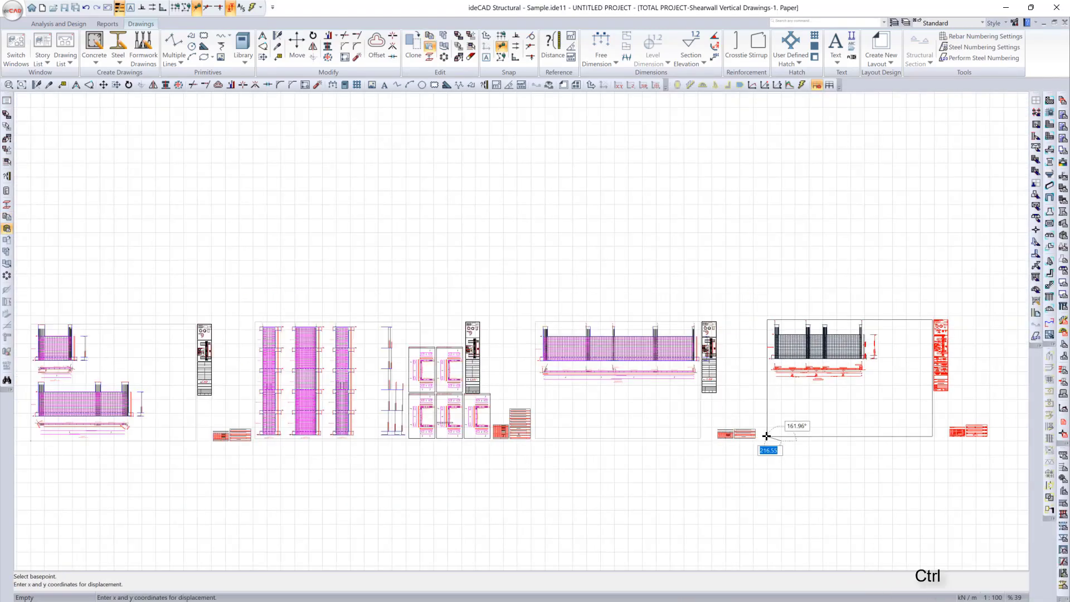
pyautogui.click(767, 436)
# Step: Open paper 5 of the shearwall vertical drawings and copy its entire sheet, using the frame's lower-left corner as base point
pyautogui.click(765, 594)
pyautogui.click(910, 413)
pyautogui.moveTo(354, 246); pyautogui.dragTo(830, 510)
pyautogui.hotkey('ctrl', 'c')
pyautogui.click(374, 487)
# Step: Return to shearwall vertical drawings paper 1 and paste the copied paper 5 sheet at the end of the row
pyautogui.click(846, 594)
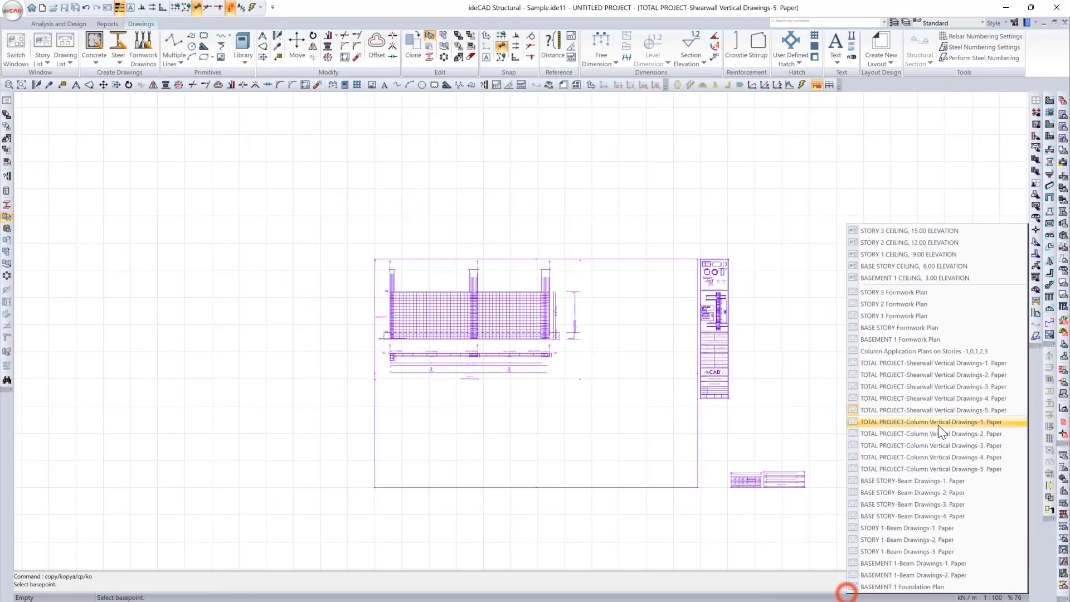
pyautogui.click(942, 365)
pyautogui.scroll(-2, 474, 380)
pyautogui.moveTo(474, 380); pyautogui.dragTo(357, 386, button='middle')
pyautogui.hotkey('ctrl', 'v')
pyautogui.click(696, 422)
pyautogui.scroll(-2, 765, 456)
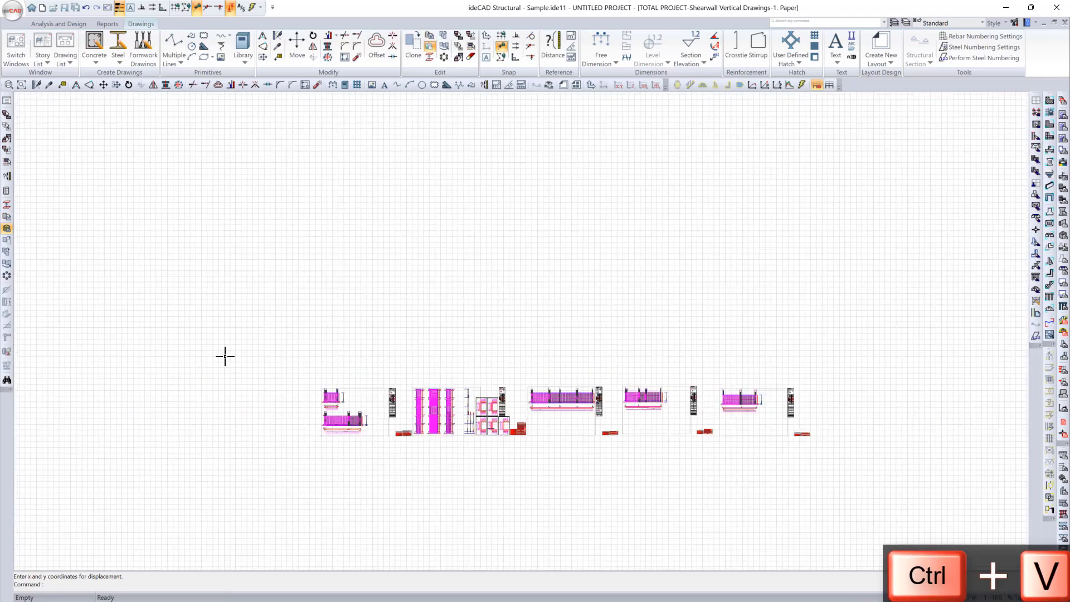
# Step: Copy the row of five shearwall vertical drawing sheets and paste it after the column sheets in the Basement 1 foundation plan
pyautogui.moveTo(288, 352); pyautogui.dragTo(837, 465)
pyautogui.hotkey('ctrl', 'c')
pyautogui.click(749, 595)
pyautogui.click(831, 341)
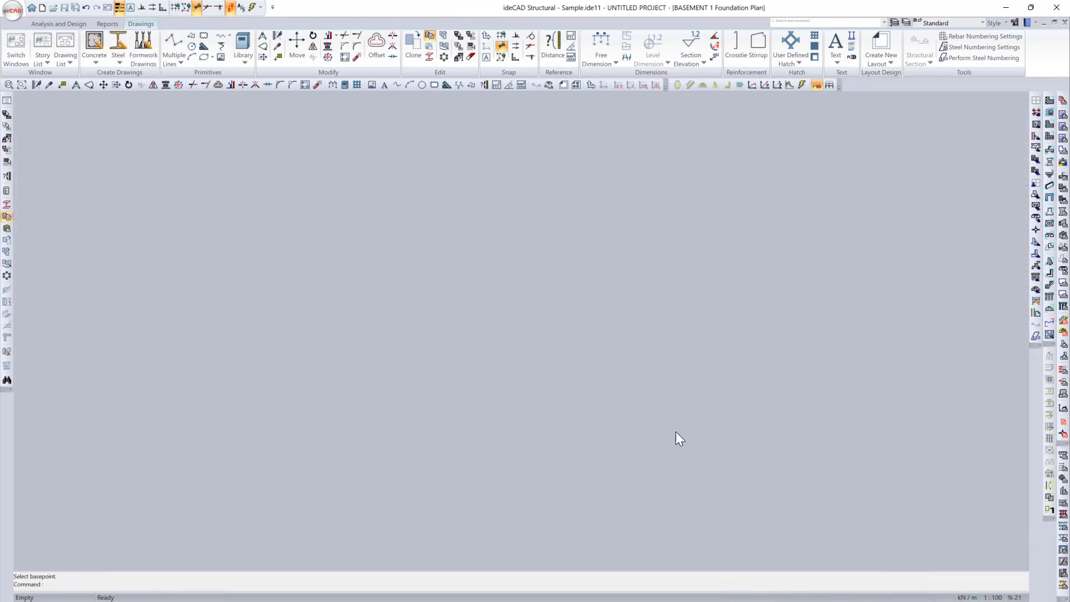
pyautogui.hotkey('ctrl', 'v')
pyautogui.click(484, 457)
pyautogui.scroll(-2, 486, 460)
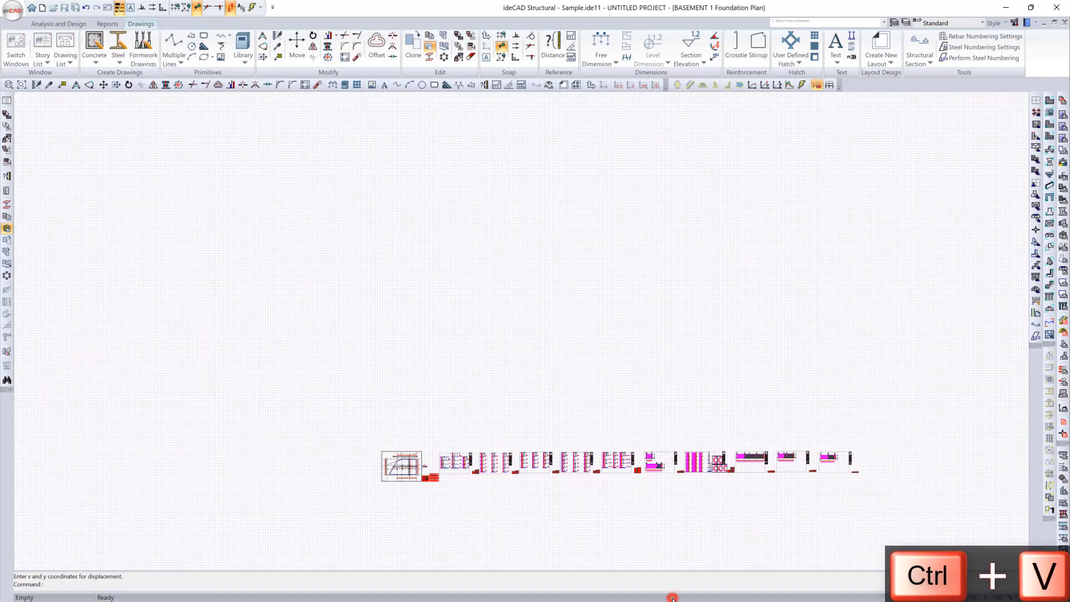
# Step: Open the Column Application Plans on Stories -1,0,1,2,3 drawing and copy its entire sheet with the tables
pyautogui.click(673, 597)
pyautogui.click(734, 358)
pyautogui.scroll(-3, 505, 365)
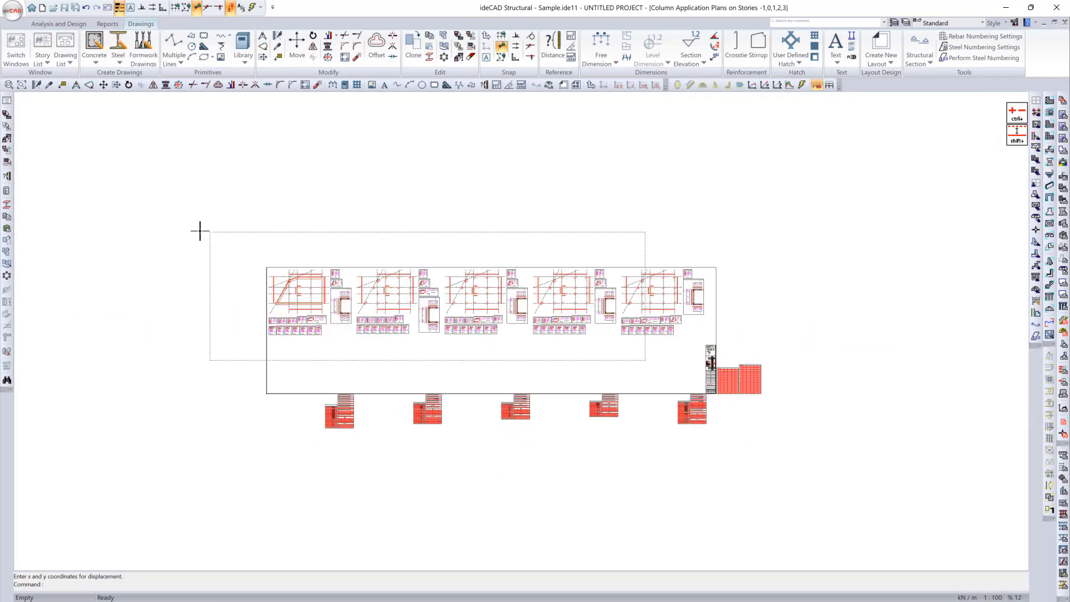
pyautogui.click(523, 372)
pyautogui.moveTo(243, 245); pyautogui.dragTo(784, 448)
pyautogui.hotkey('ctrl', 'c')
# Step: Return to the Basement 1 Foundation Plan and paste the column application plans after the shearwall vertical drawing sheets
pyautogui.click(803, 591)
pyautogui.click(856, 411)
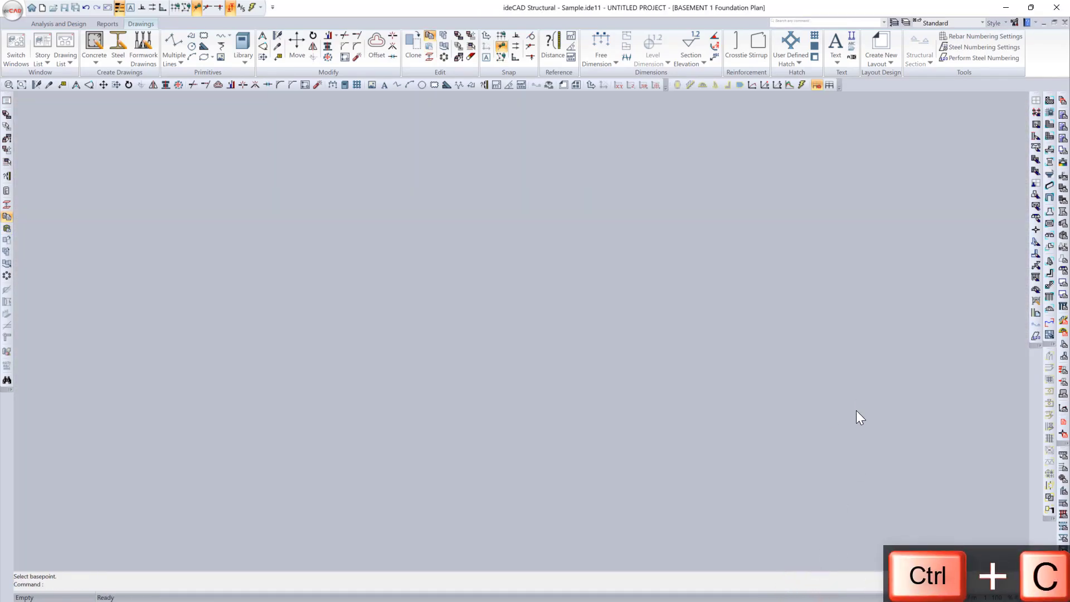
pyautogui.scroll(-2, 501, 430)
pyautogui.scroll(3, 639, 456)
pyautogui.moveTo(640, 457); pyautogui.dragTo(519, 406, button='middle')
pyautogui.scroll(3, 518, 406)
pyautogui.hotkey('ctrl', 'v')
pyautogui.moveTo(468, 511); pyautogui.dragTo(478, 334, button='middle')
pyautogui.click(446, 425)
# Step: Move the row of red quantity tables below the column application sheet up inside its frame
pyautogui.scroll(-3, 379, 424)
pyautogui.moveTo(387, 424); pyautogui.dragTo(937, 480)
pyautogui.press('m')
pyautogui.click(713, 446)
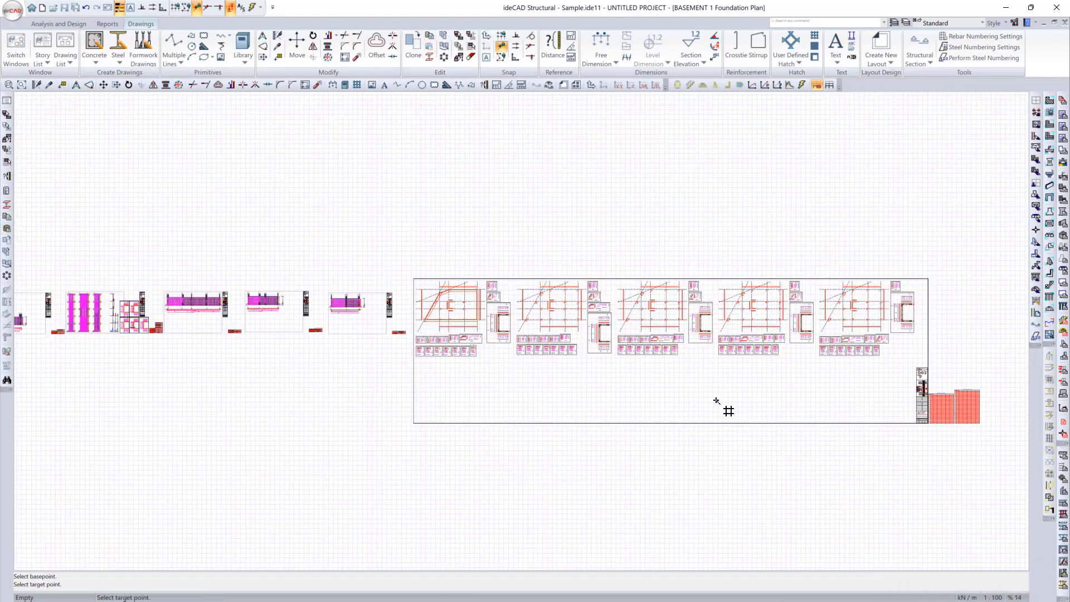
pyautogui.click(714, 402)
# Step: Move the two quantity tables beside the column application sheet inside its frame, near the lower-right corner
pyautogui.moveTo(964, 430); pyautogui.dragTo(935, 385)
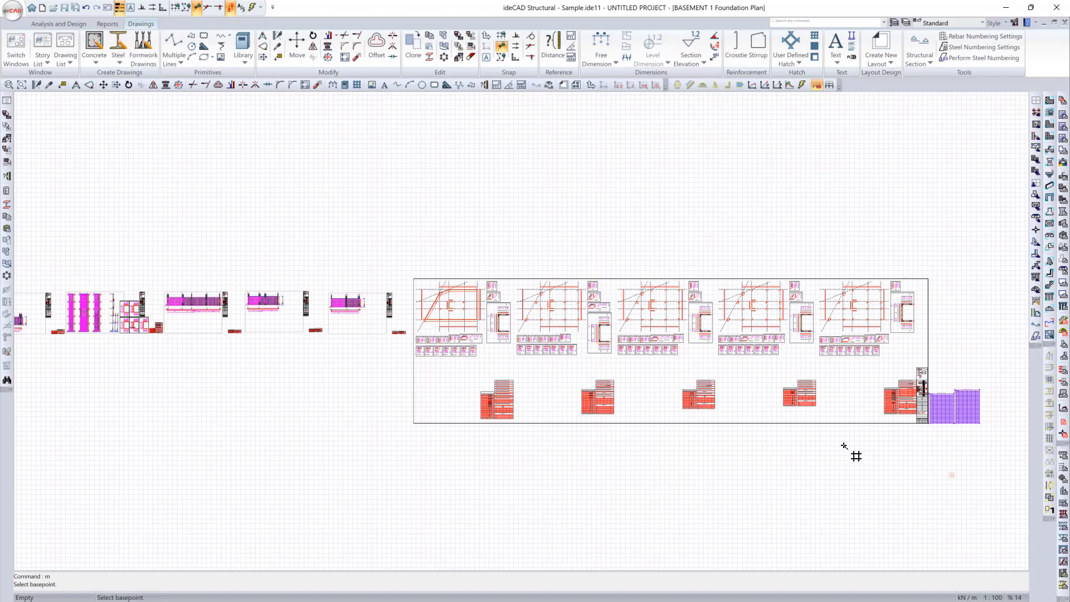
pyautogui.click(952, 476)
pyautogui.click(850, 461)
pyautogui.scroll(-3, 811, 456)
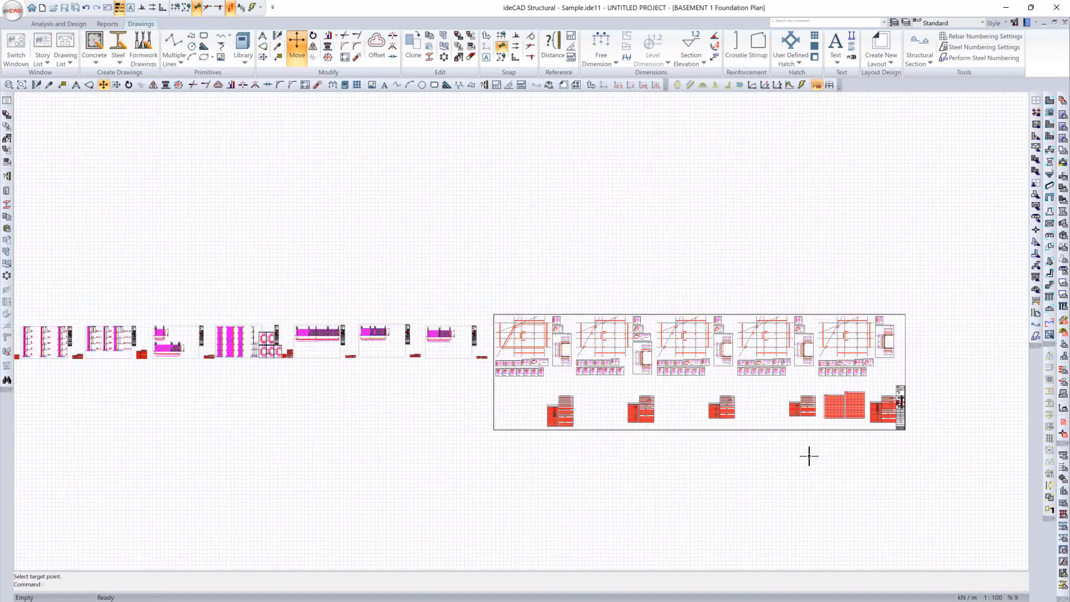
# Step: Copy both Base Story formwork plans with their tables and paste them beside the plans in the Basement 1 Formwork Plan
pyautogui.rightClick(795, 594)
pyautogui.click(877, 332)
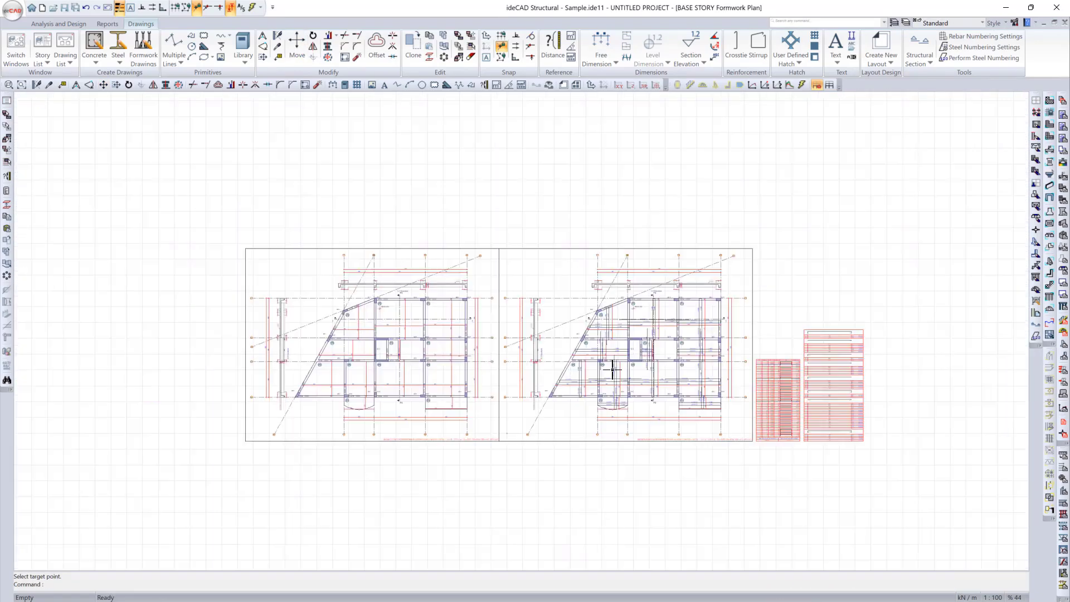
pyautogui.moveTo(221, 212); pyautogui.dragTo(888, 481)
pyautogui.hotkey('ctrl', 'c')
pyautogui.rightClick(689, 595)
pyautogui.click(825, 339)
pyautogui.scroll(-2, 781, 359)
pyautogui.moveTo(803, 385); pyautogui.dragTo(502, 390, button='middle')
pyautogui.hotkey('ctrl', 'v')
pyautogui.moveTo(520, 422); pyautogui.dragTo(167, 245)
pyautogui.click(211, 420)
pyautogui.click(715, 412)
# Step: Open the Story 1 Formwork Plan and clone its framed plan directly beside the original
pyautogui.rightClick(709, 594)
pyautogui.click(836, 348)
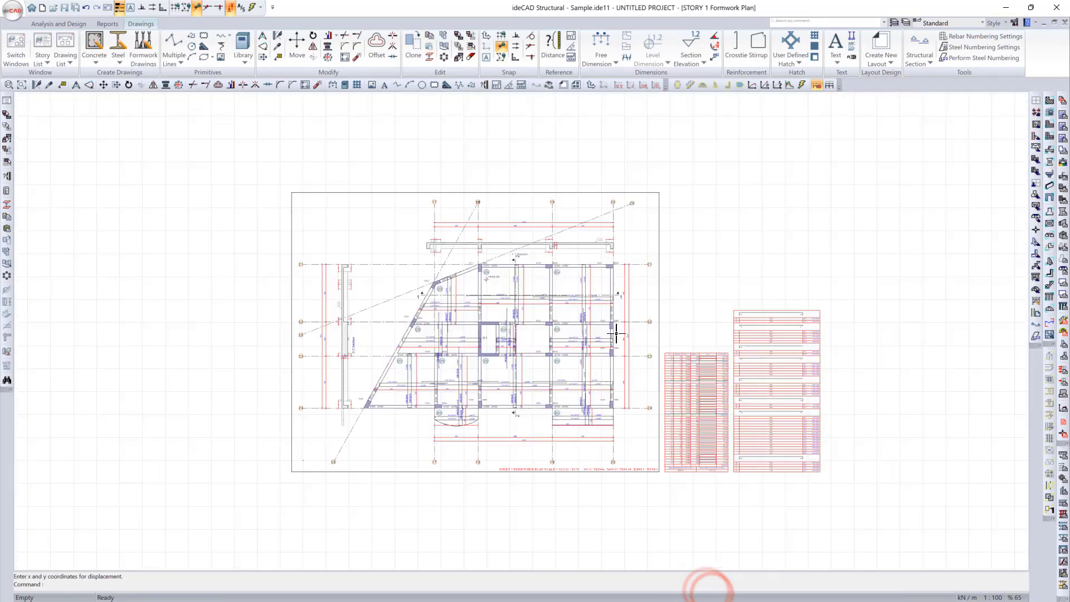
pyautogui.moveTo(263, 171); pyautogui.dragTo(662, 483)
pyautogui.click(291, 471)
pyautogui.scroll(5, 209, 299)
pyautogui.scroll(-8, 185, 296)
# Step: Copy both Story 1 formwork plans with their tables and paste them after the Base Story plans in the Basement 1 Formwork Plan
pyautogui.moveTo(189, 179); pyautogui.dragTo(942, 446)
pyautogui.hotkey('ctrl', 'c')
pyautogui.rightClick(875, 594)
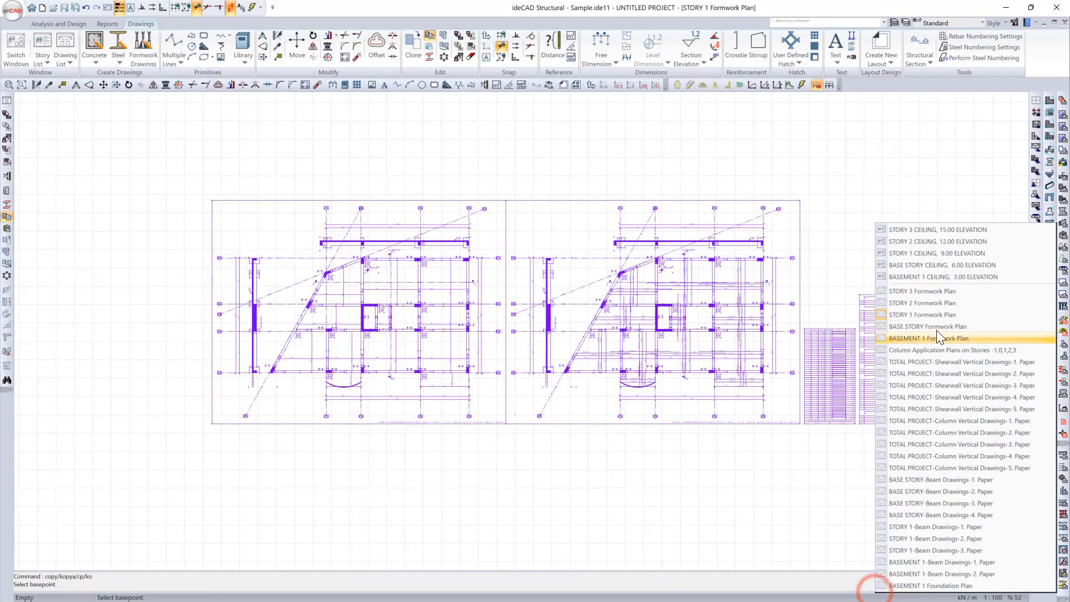
pyautogui.click(939, 340)
pyautogui.hotkey('ctrl', 'v')
pyautogui.click(616, 383)
# Step: Open the Story 2 Formwork Plan and clone its framed plan directly beside the original
pyautogui.rightClick(744, 595)
pyautogui.click(803, 307)
pyautogui.moveTo(246, 181); pyautogui.dragTo(633, 486)
pyautogui.scroll(1, 191, 337)
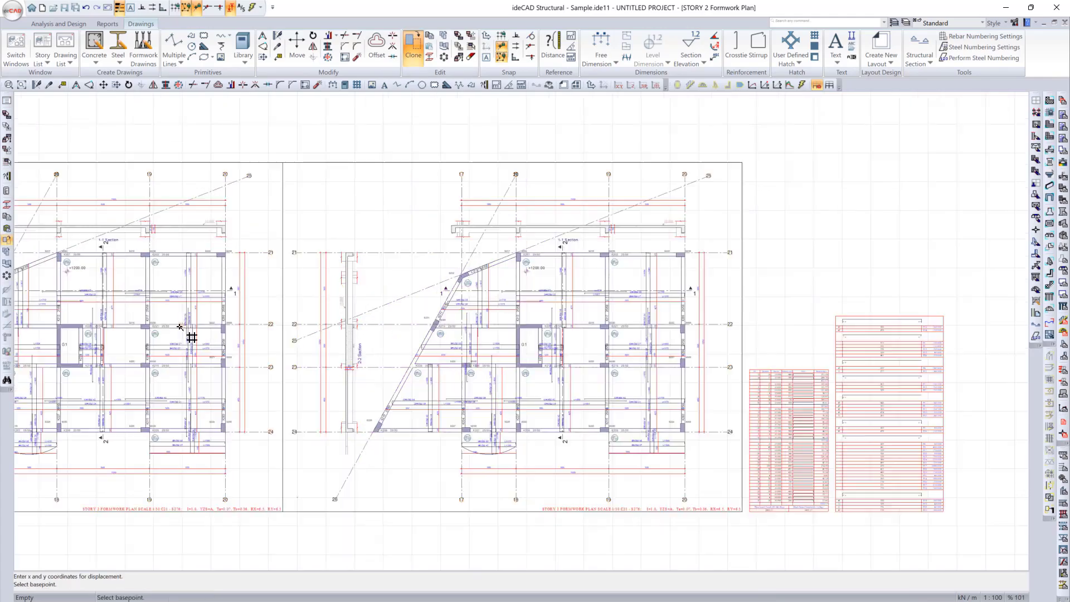
pyautogui.moveTo(191, 337); pyautogui.dragTo(377, 312, button='middle')
# Step: Copy both Story 2 formwork plans with their tables and paste them after the Story 1 plans in the Basement 1 Formwork Plan
pyautogui.moveTo(70, 163); pyautogui.dragTo(989, 465)
pyautogui.hotkey('ctrl', 'c')
pyautogui.scroll(-3, 824, 315)
pyautogui.rightClick(918, 592)
pyautogui.click(938, 346)
pyautogui.hotkey('ctrl', 'v')
pyautogui.click(774, 408)
pyautogui.scroll(-3, 775, 408)
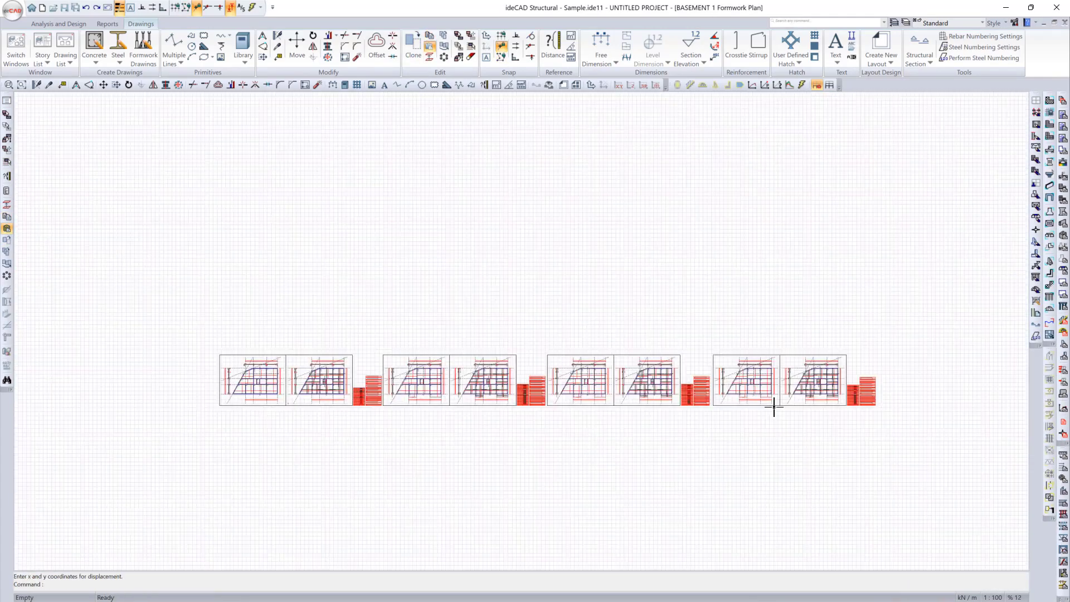
# Step: Open the Story 3 Formwork Plan and clone its framed plan directly beside the original
pyautogui.rightClick(788, 593)
pyautogui.click(845, 297)
pyautogui.scroll(5, 494, 318)
pyautogui.scroll(-4, 412, 263)
pyautogui.moveTo(199, 130); pyautogui.dragTo(697, 505)
pyautogui.scroll(5, 134, 295)
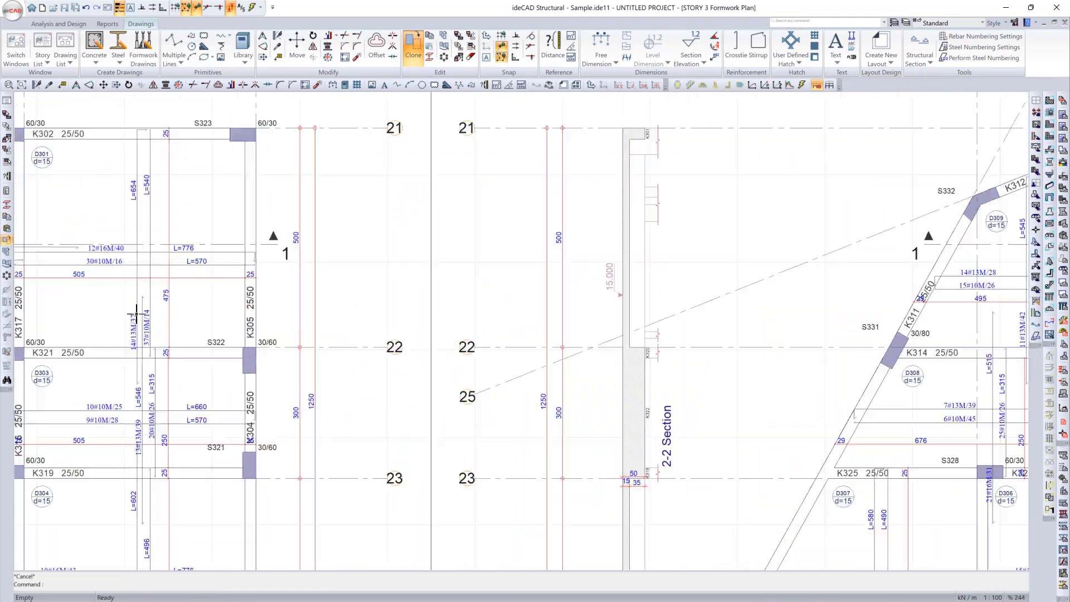
pyautogui.scroll(-7, 611, 288)
# Step: Copy both Story 3 formwork plans with their tables and paste them at the end of the Basement 1 Formwork Plan row
pyautogui.moveTo(243, 170)
pyautogui.mouseDown()
pyautogui.moveTo(519, 315)
pyautogui.moveTo(873, 423)
pyautogui.mouseUp()
pyautogui.hotkey('ctrl', 'c')
pyautogui.rightClick(866, 595)
pyautogui.click(955, 343)
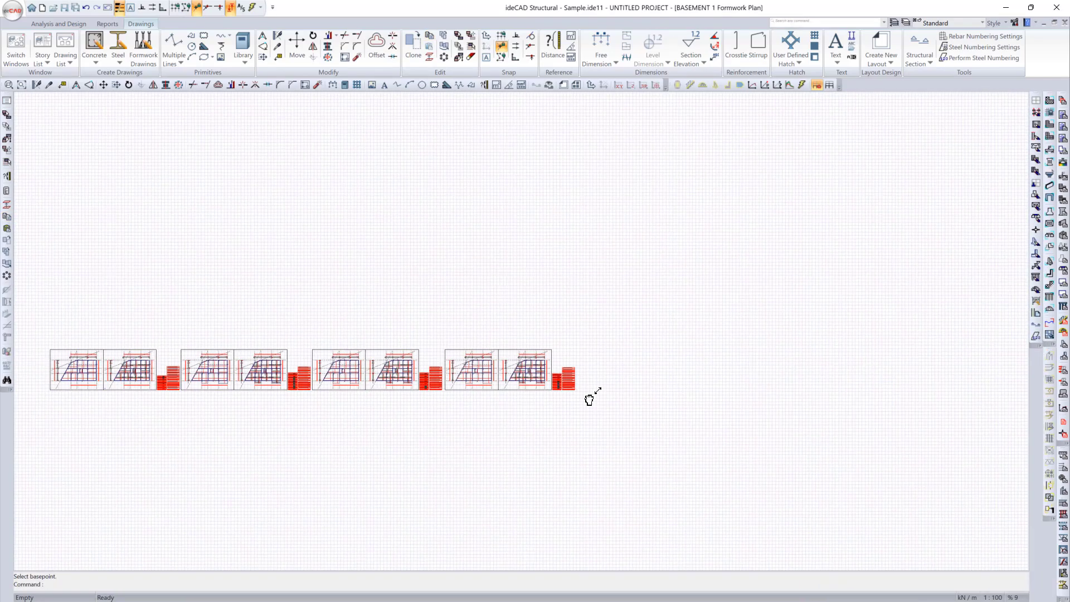
pyautogui.hotkey('ctrl', 'v')
pyautogui.click(641, 389)
pyautogui.scroll(-3, 641, 389)
# Step: Copy the whole row of formwork plans and paste it after the column application sheet in the Basement 1 Foundation Plan
pyautogui.moveTo(777, 413); pyautogui.dragTo(184, 296)
pyautogui.hotkey('ctrl', 'c')
pyautogui.rightClick(704, 593)
pyautogui.click(754, 580)
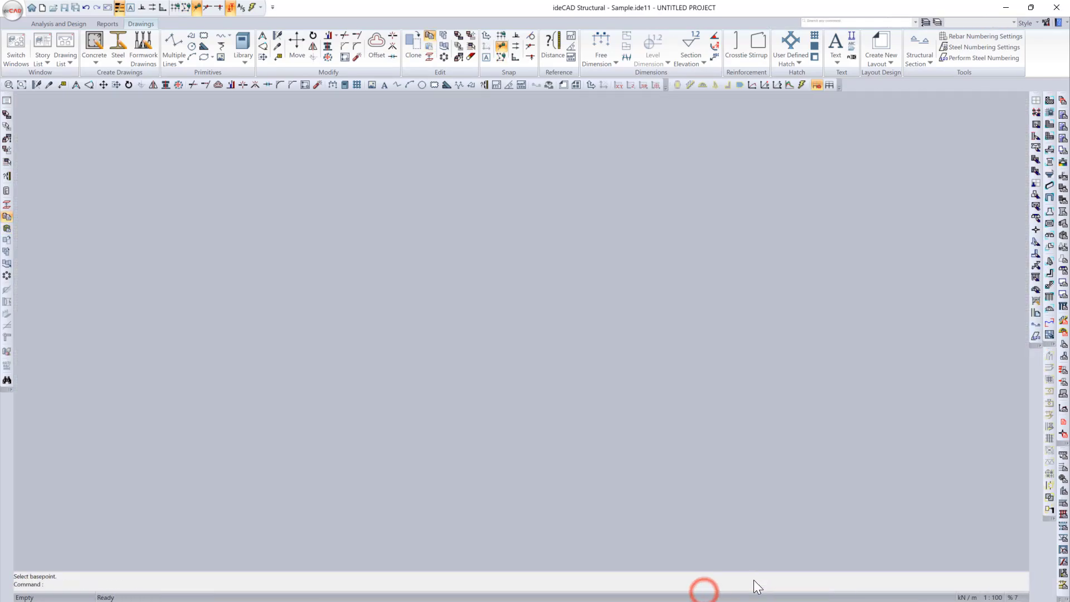
pyautogui.rightClick(760, 591)
pyautogui.click(796, 587)
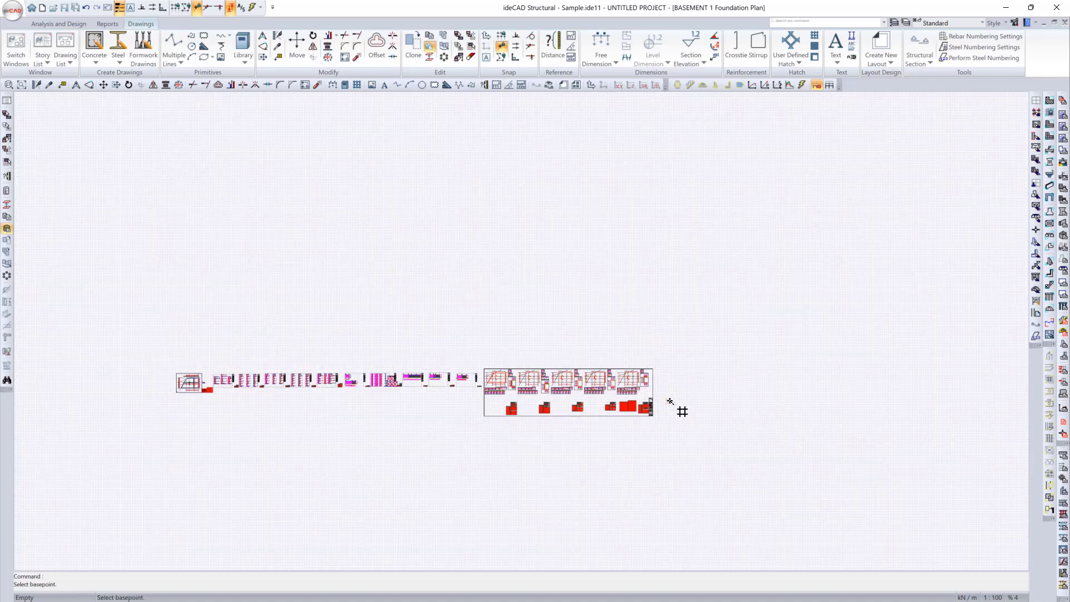
pyautogui.hotkey('ctrl', 'v')
pyautogui.click(683, 389)
# Step: Copy the sheet of Base Story beam drawings paper 2 and paste it into paper 1, beside its sheet
pyautogui.rightClick(573, 586)
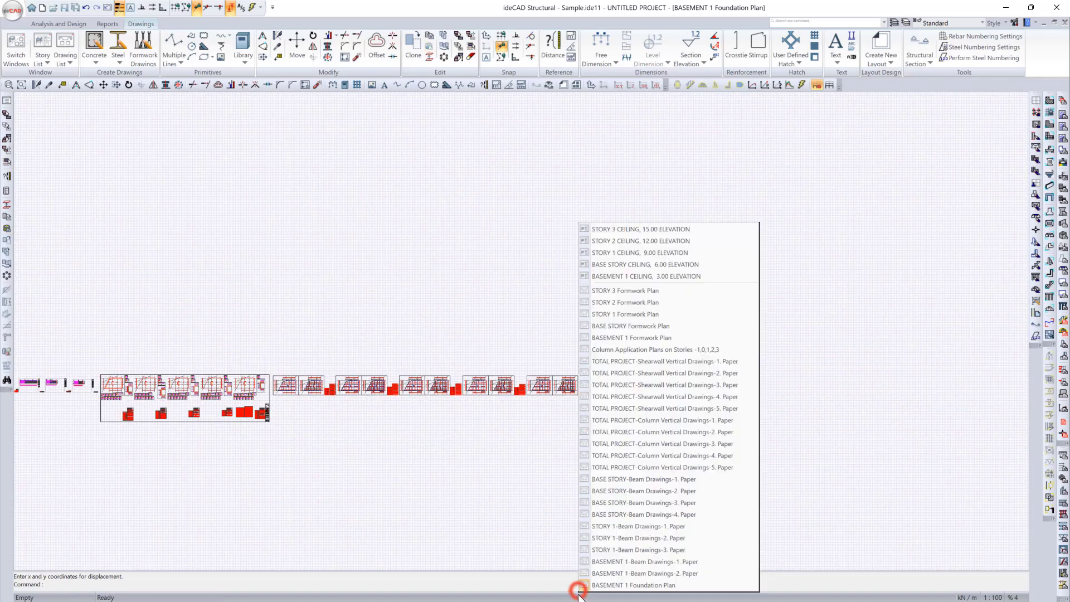
pyautogui.click(698, 491)
pyautogui.rightClick(859, 597)
pyautogui.click(920, 509)
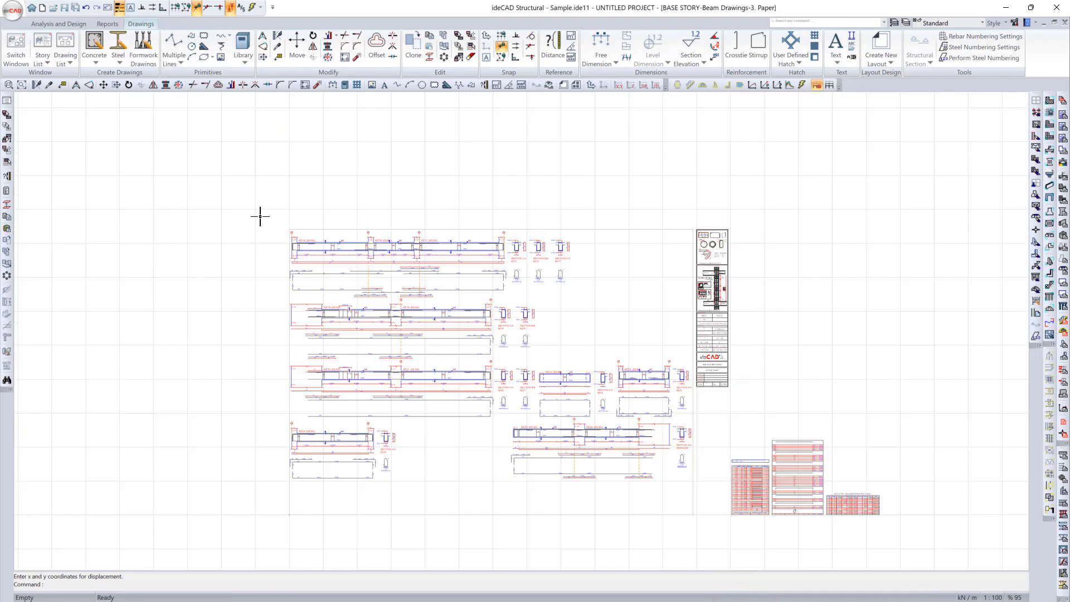
# Step: Paste the copied Base Story beam drawings paper 3 sheet into paper 1, after the paper 2 sheet
pyautogui.rightClick(885, 591)
pyautogui.click(952, 485)
pyautogui.hotkey('ctrl', 'v')
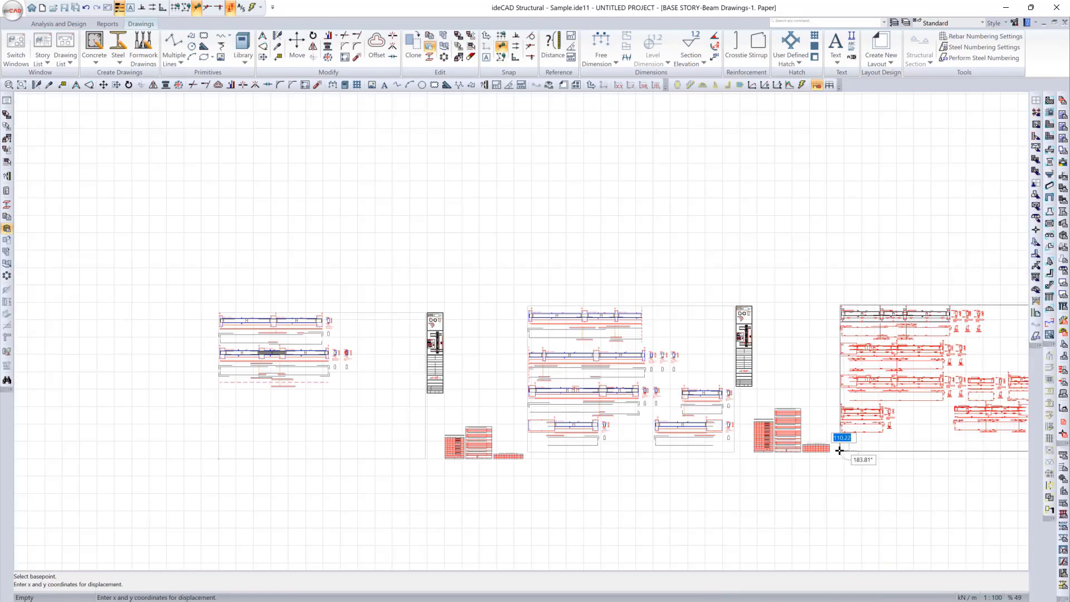
pyautogui.click(838, 449)
pyautogui.scroll(-2, 441, 470)
# Step: Copy the sheet of Base Story beam drawings paper 4 and paste it at the end of the row in paper 1
pyautogui.rightClick(698, 591)
pyautogui.click(813, 518)
pyautogui.moveTo(341, 190); pyautogui.dragTo(837, 531)
pyautogui.rightClick(862, 591)
pyautogui.click(937, 485)
pyautogui.hotkey('ctrl', 'v')
pyautogui.click(777, 451)
# Step: Copy the sheet of Story 1 beam drawings paper 2 and paste it into Story 1 paper 1, beside its sheet
pyautogui.rightClick(767, 596)
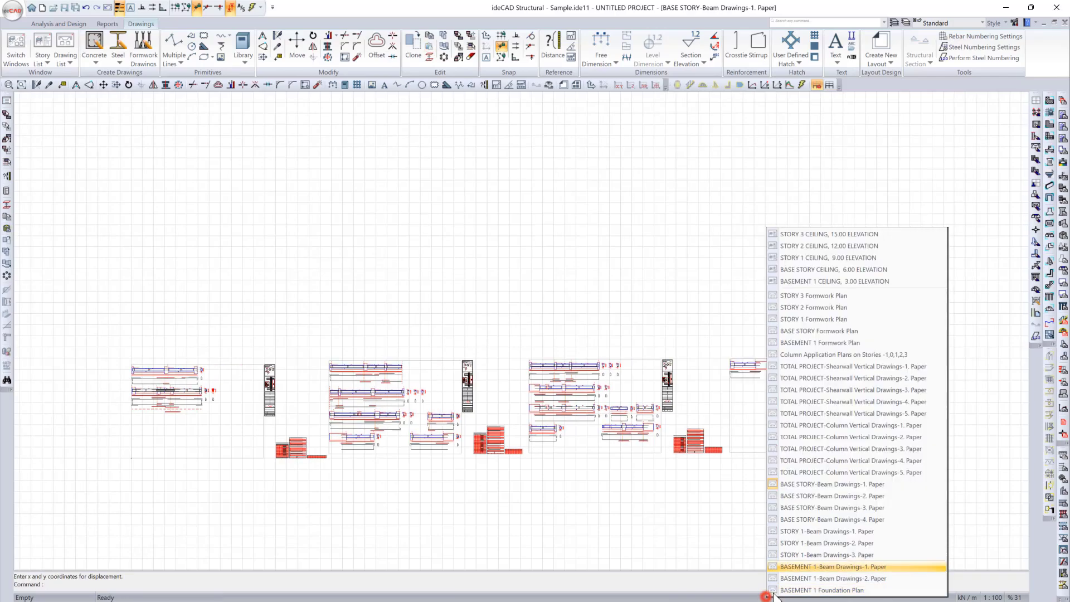
pyautogui.click(878, 545)
pyautogui.moveTo(345, 200); pyautogui.dragTo(969, 561)
pyautogui.hotkey('ctrl', 'c')
pyautogui.rightClick(975, 589)
pyautogui.click(1004, 529)
pyautogui.hotkey('ctrl', 'v')
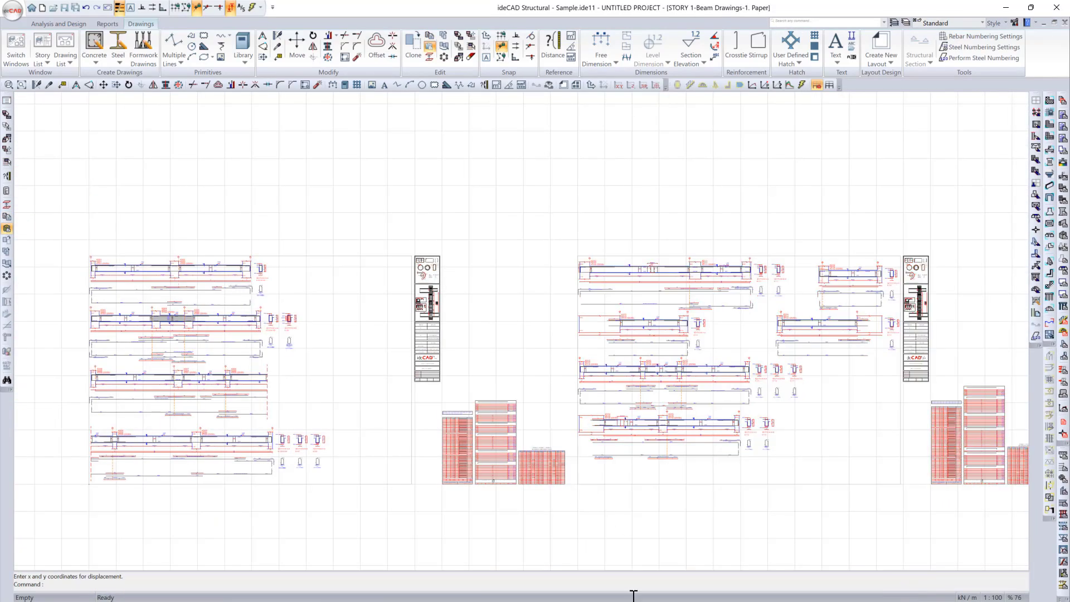
# Step: Copy the sheet of Story 1 beam drawings paper 3 and paste it at the end of the row in Story 1 paper 1
pyautogui.rightClick(662, 592)
pyautogui.click(730, 556)
pyautogui.hotkey('ctrl', 'c')
pyautogui.rightClick(898, 595)
pyautogui.click(928, 522)
pyautogui.hotkey('ctrl', 'v')
pyautogui.click(767, 480)
# Step: Copy the sheet of Basement 1 beam drawings paper 2 and paste it into Basement 1 paper 1, beside its sheet
pyautogui.rightClick(753, 593)
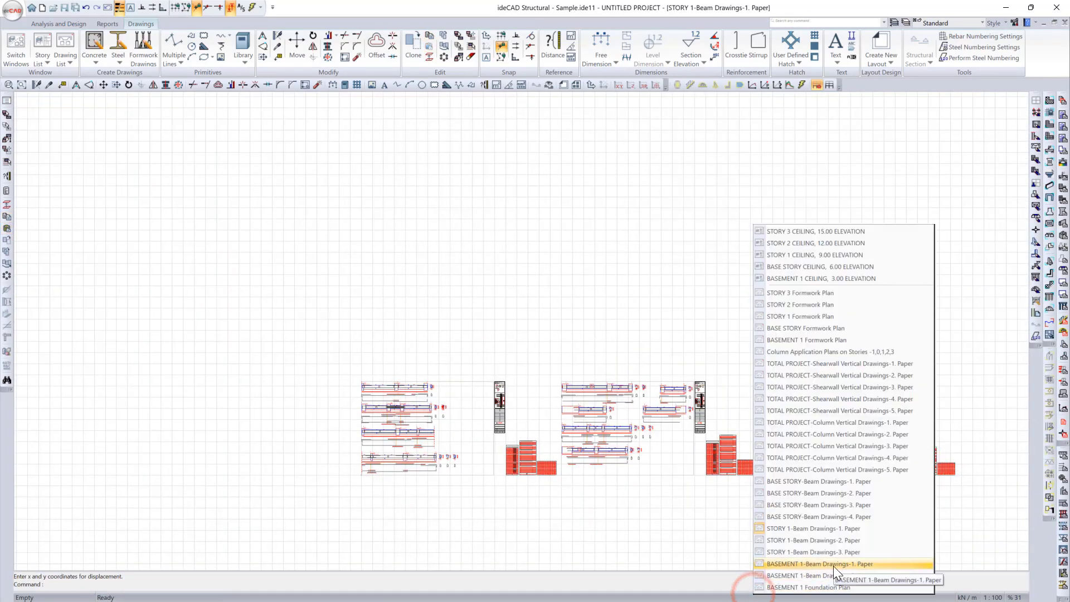
pyautogui.click(832, 576)
pyautogui.moveTo(312, 204); pyautogui.dragTo(951, 530)
pyautogui.hotkey('ctrl', 'c')
pyautogui.rightClick(900, 595)
pyautogui.click(923, 564)
pyautogui.scroll(-2, 390, 429)
pyautogui.hotkey('ctrl', 'v')
pyautogui.click(691, 476)
pyautogui.scroll(-1, 545, 445)
# Step: Copy both Basement 1 beam drawing sheets and paste them after the formwork plans in the Basement 1 Foundation Plan
pyautogui.moveTo(308, 297); pyautogui.dragTo(968, 492)
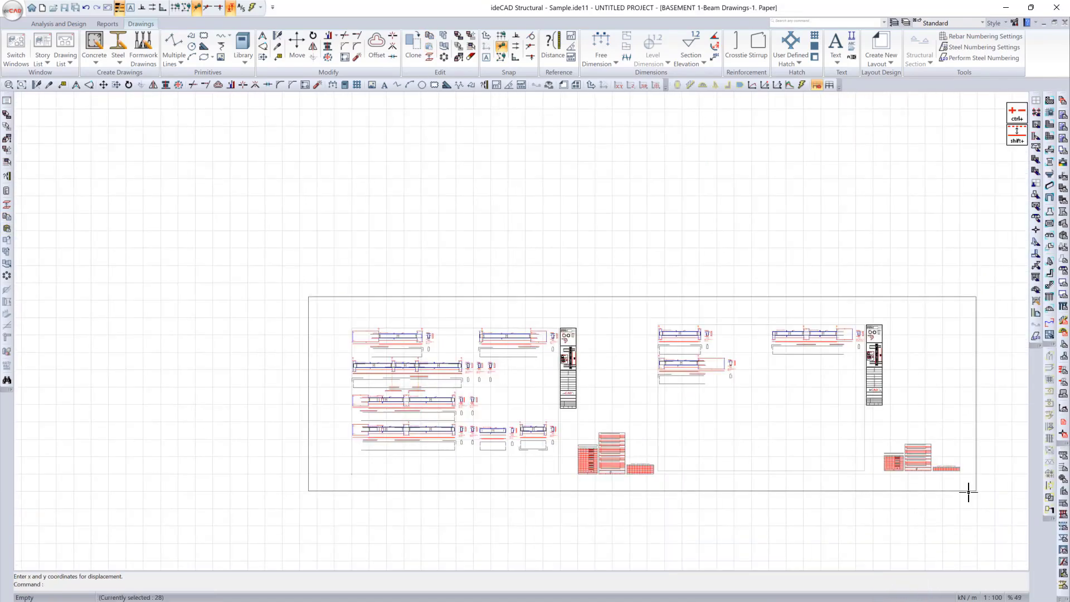
pyautogui.hotkey('ctrl', 'c')
pyautogui.rightClick(831, 592)
pyautogui.click(940, 594)
pyautogui.hotkey('ctrl', 'v')
pyautogui.scroll(5, 599, 391)
pyautogui.click(653, 390)
# Step: Copy the row of Base Story beam drawing sheets and paste it after the Basement 1 beam sheets in the Foundation Plan
pyautogui.rightClick(657, 591)
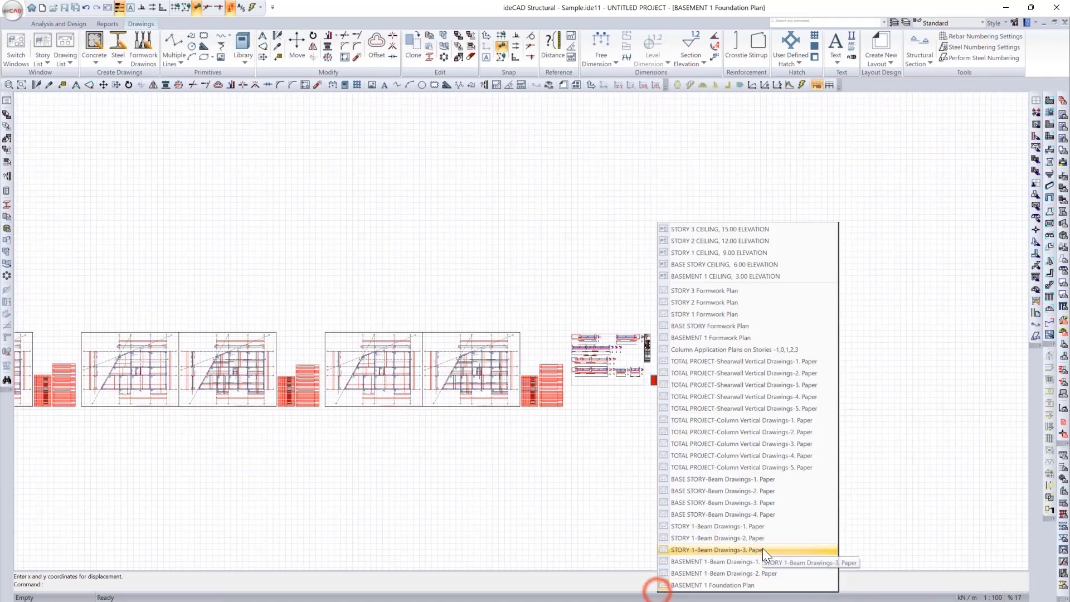
pyautogui.click(752, 480)
pyautogui.moveTo(184, 374); pyautogui.dragTo(749, 473)
pyautogui.hotkey('ctrl', 'c')
pyautogui.rightClick(763, 598)
pyautogui.click(809, 593)
pyautogui.hotkey('ctrl', 'v')
pyautogui.click(809, 397)
# Step: Copy the row of Story 1 beam drawing sheets and paste it after the Base Story beam sheets in the Foundation Plan
pyautogui.rightClick(774, 594)
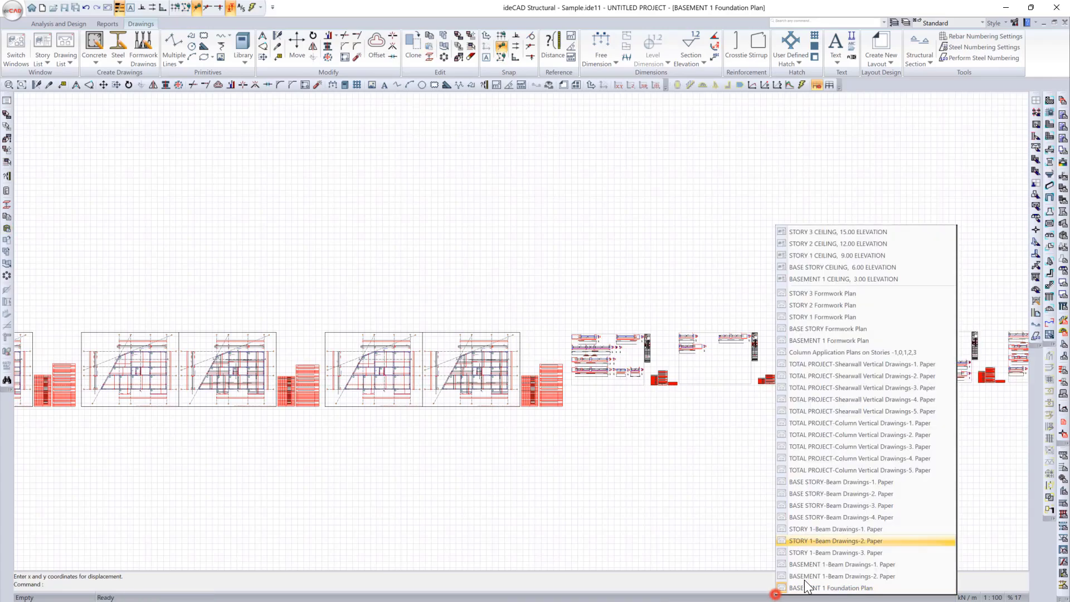
pyautogui.click(825, 530)
pyautogui.scroll(-2, 368, 406)
pyautogui.moveTo(340, 368); pyautogui.dragTo(769, 484)
pyautogui.hotkey('ctrl', 'c')
pyautogui.rightClick(800, 596)
pyautogui.click(844, 593)
pyautogui.scroll(-2, 578, 442)
pyautogui.moveTo(578, 442); pyautogui.dragTo(255, 434, button='middle')
pyautogui.hotkey('ctrl', 'v')
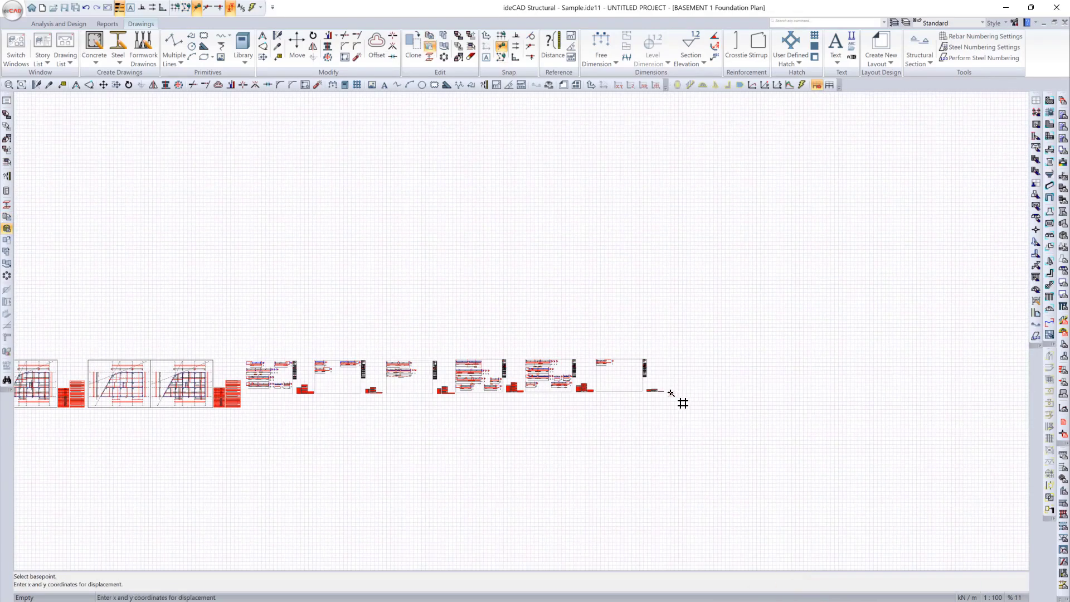
pyautogui.click(673, 392)
pyautogui.scroll(-1, 749, 451)
pyautogui.moveTo(453, 444); pyautogui.dragTo(676, 442, button='middle')
pyautogui.scroll(-3, 676, 442)
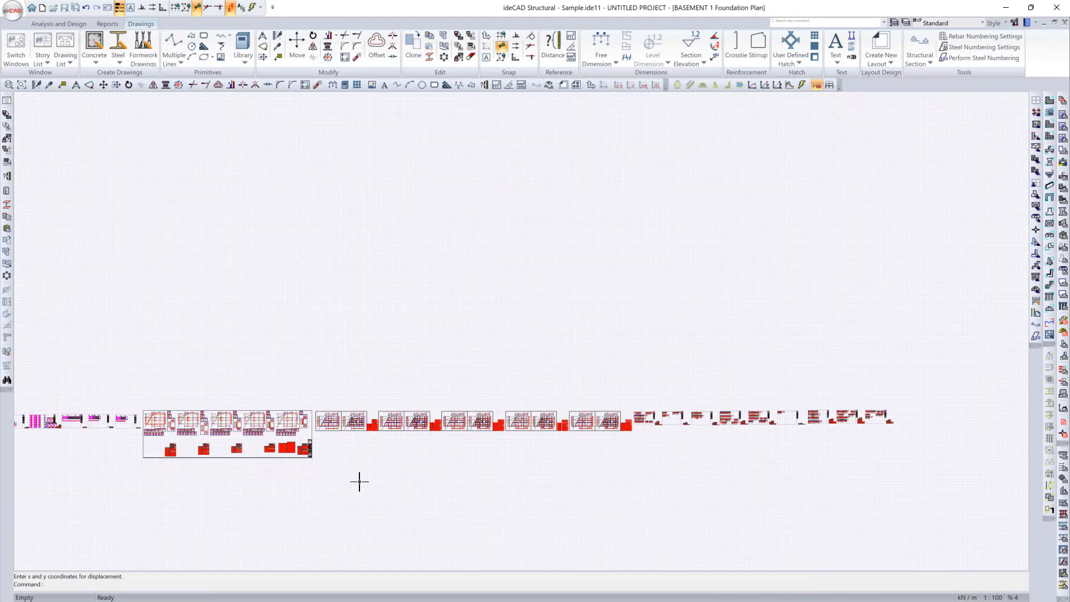
pyautogui.scroll(-2, 362, 480)
pyautogui.moveTo(398, 474); pyautogui.dragTo(482, 461, button='middle')
pyautogui.moveTo(328, 455); pyautogui.dragTo(336, 453, button='middle')
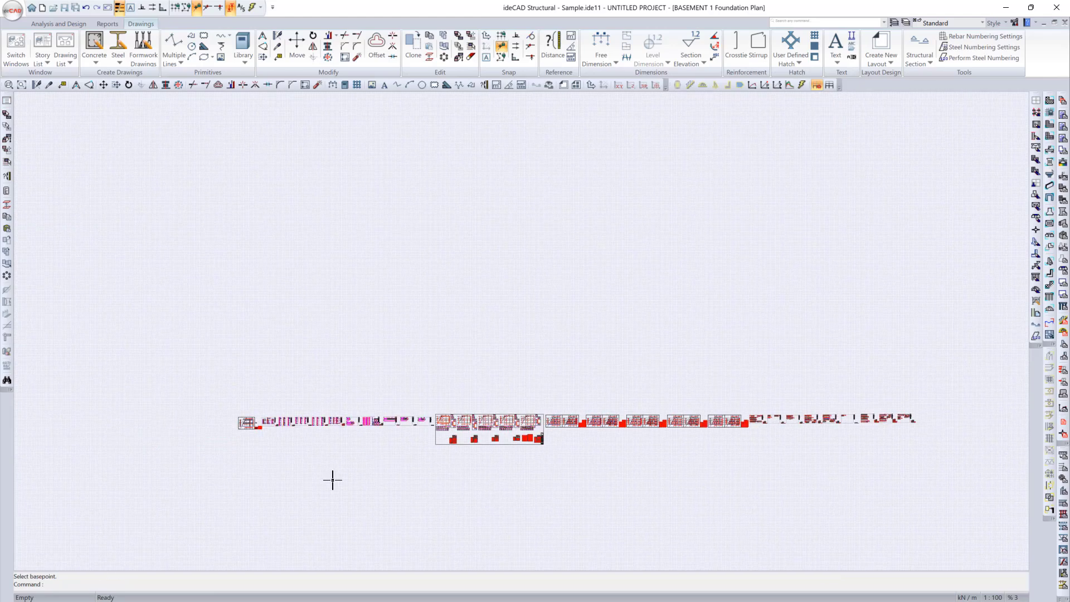
# Step: Start a DWG export of the project drawings in R27 (2013) format, saving the file as "Sample 1"
pyautogui.click(13, 11)
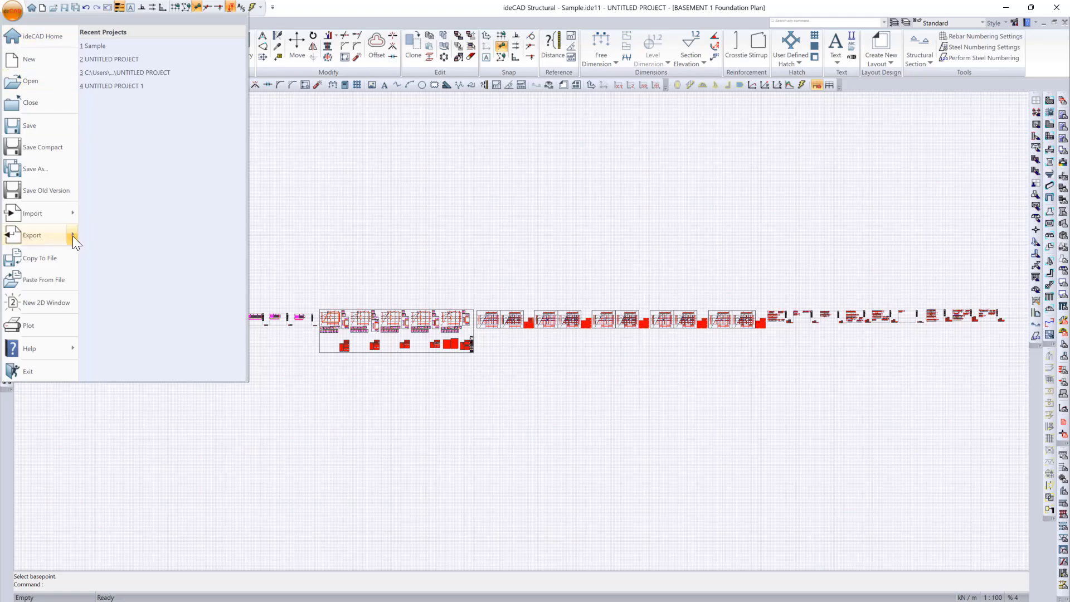
pyautogui.moveTo(71, 235)
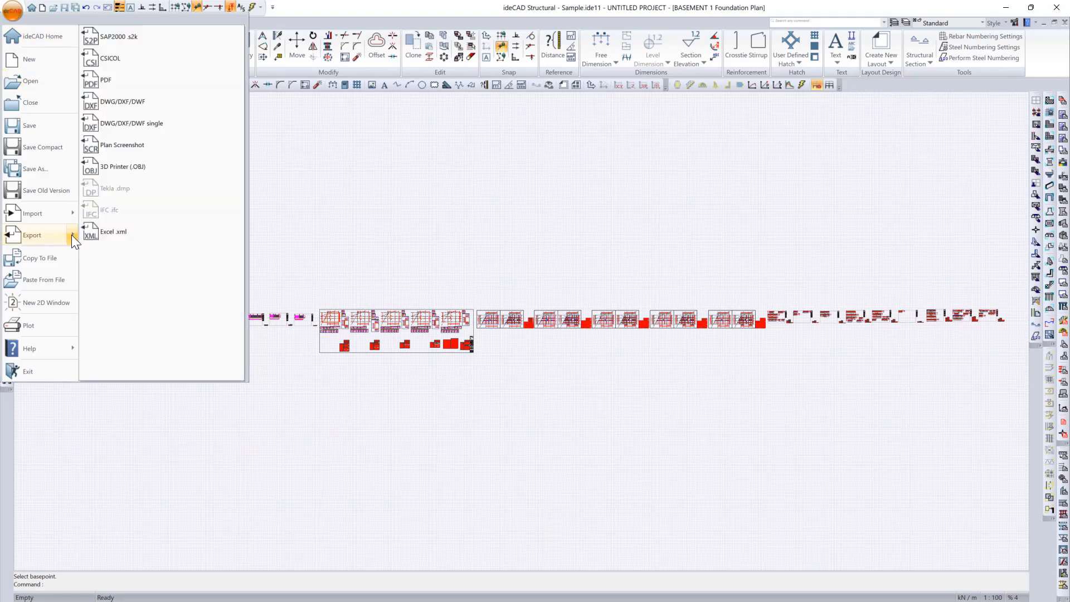
pyautogui.click(163, 102)
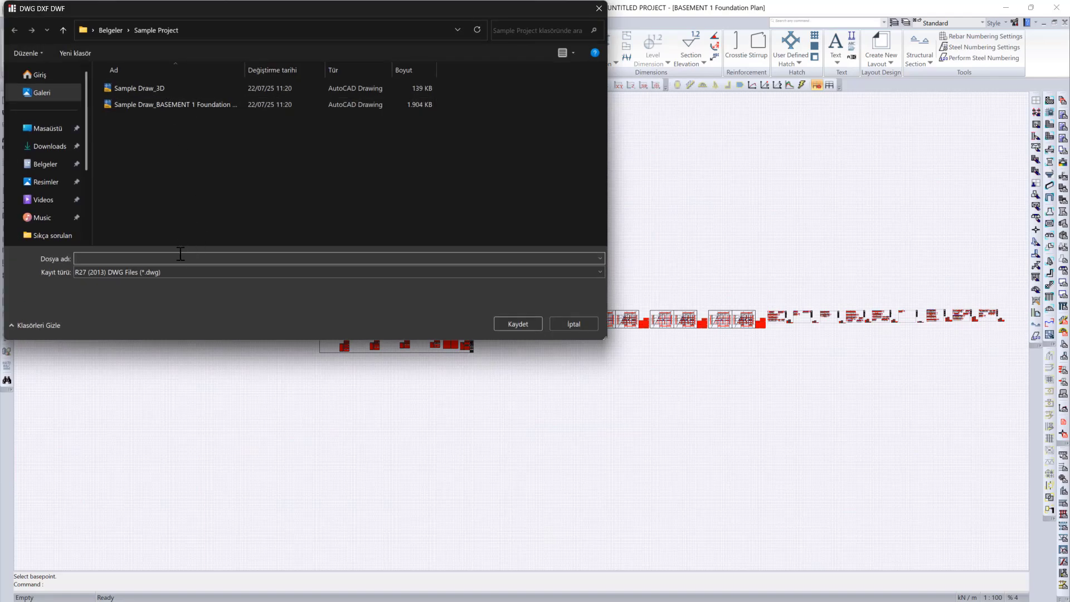
pyautogui.write('Sample 1')
pyautogui.click(512, 323)
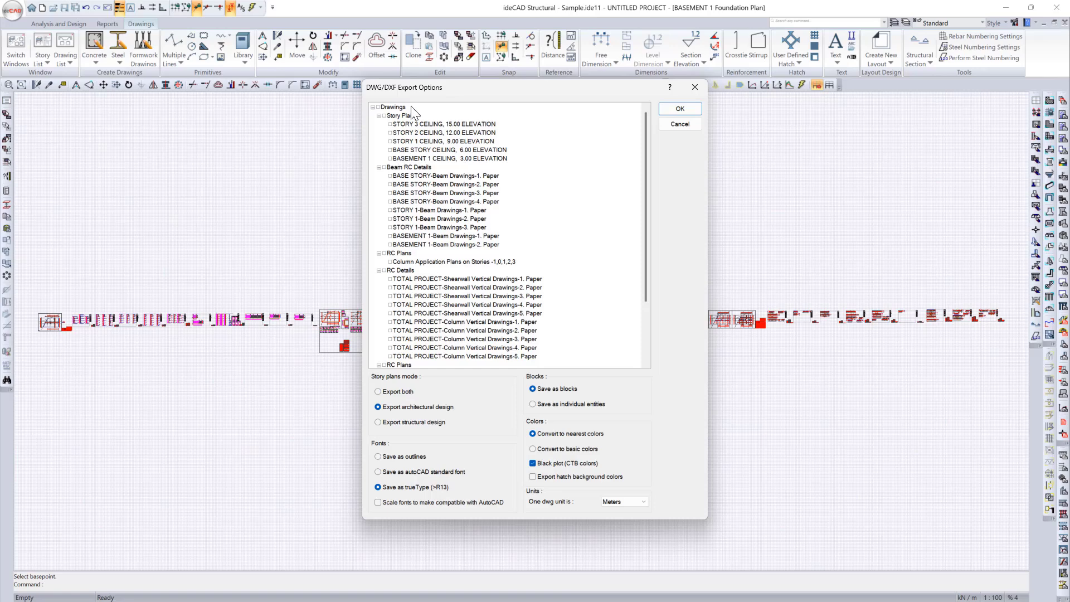
# Step: Exclude 3D Data from the DWG export and run it for the Basement 1 Foundation Plan
pyautogui.scroll(-3, 436, 305)
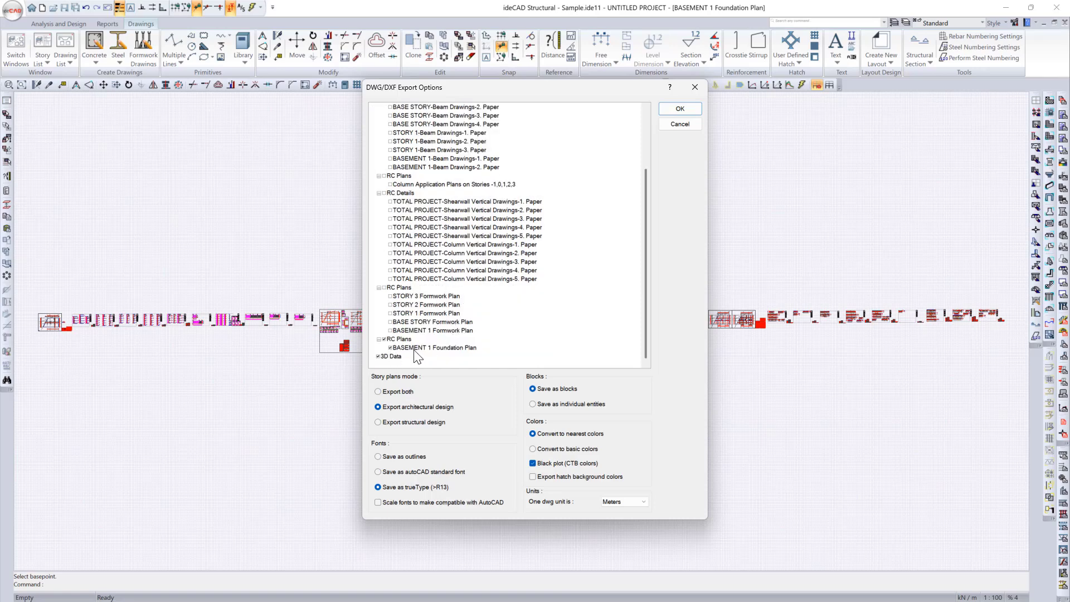
pyautogui.click(379, 356)
pyautogui.click(680, 109)
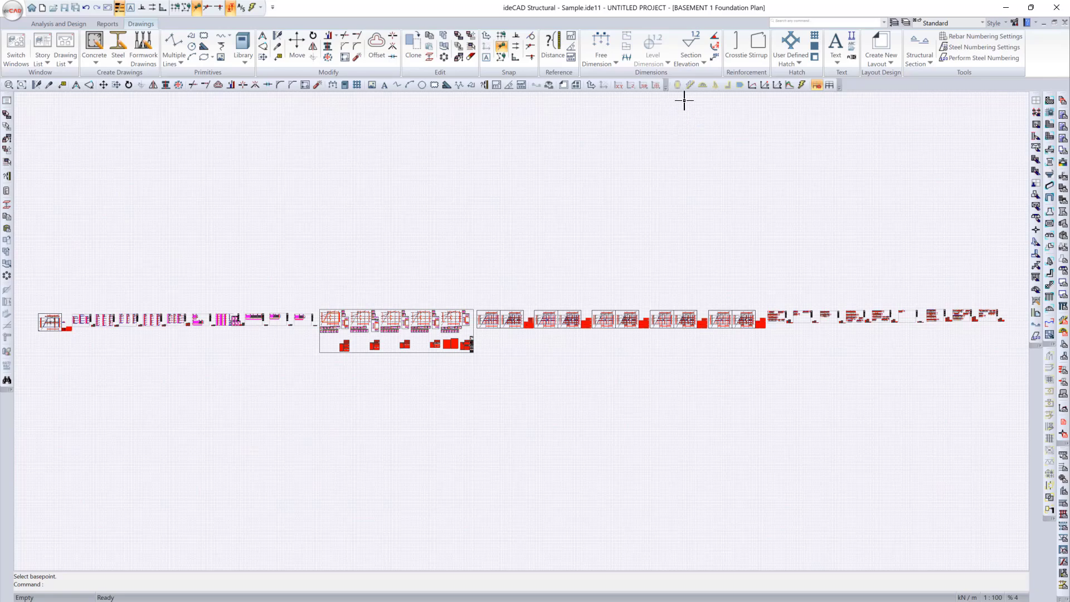
pyautogui.press('Escape')
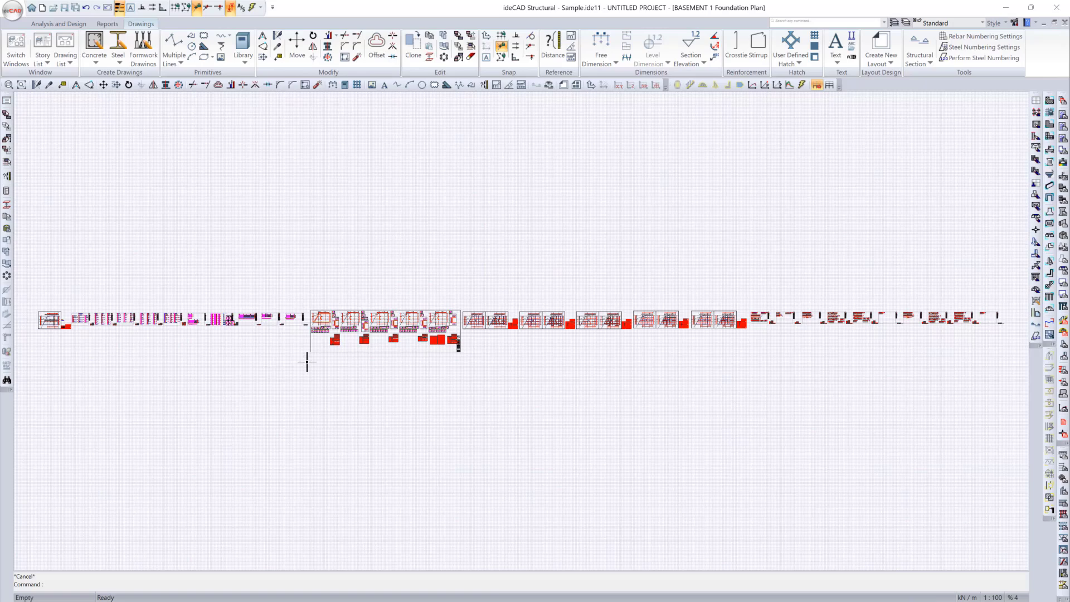
# Step: Create landscape layout "Layout 1" with the Free paper format, units in centimeters and a paper height of 3200 cm
pyautogui.click(882, 45)
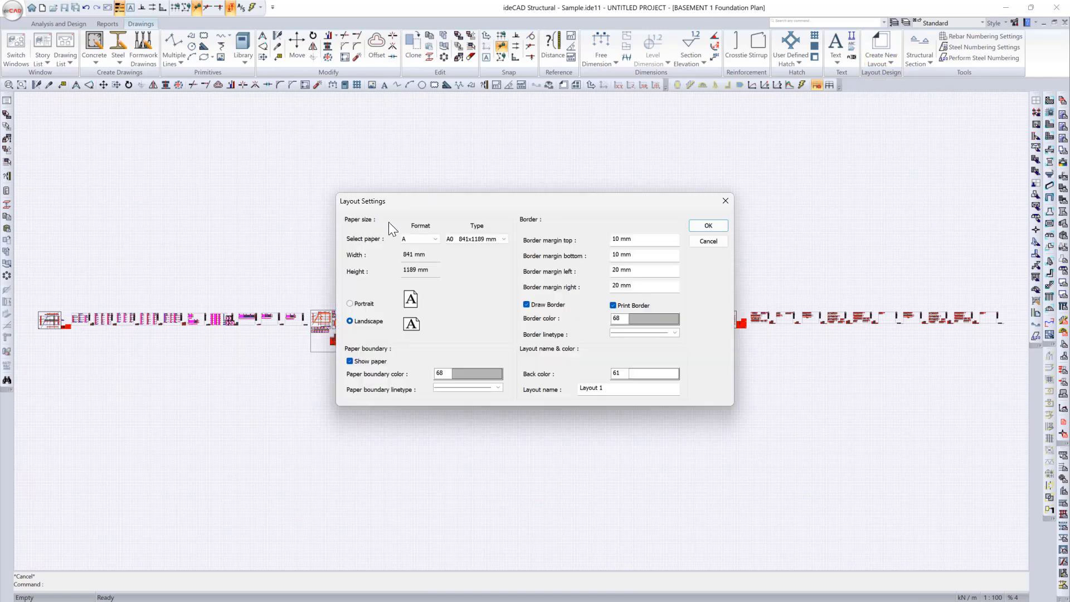
pyautogui.click(437, 236)
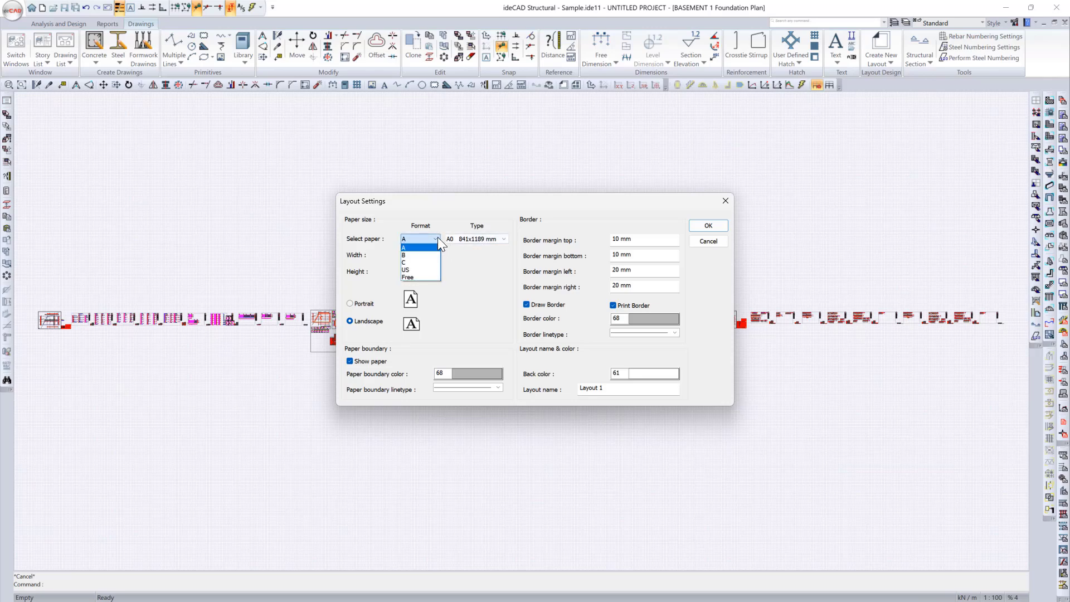
pyautogui.click(437, 237)
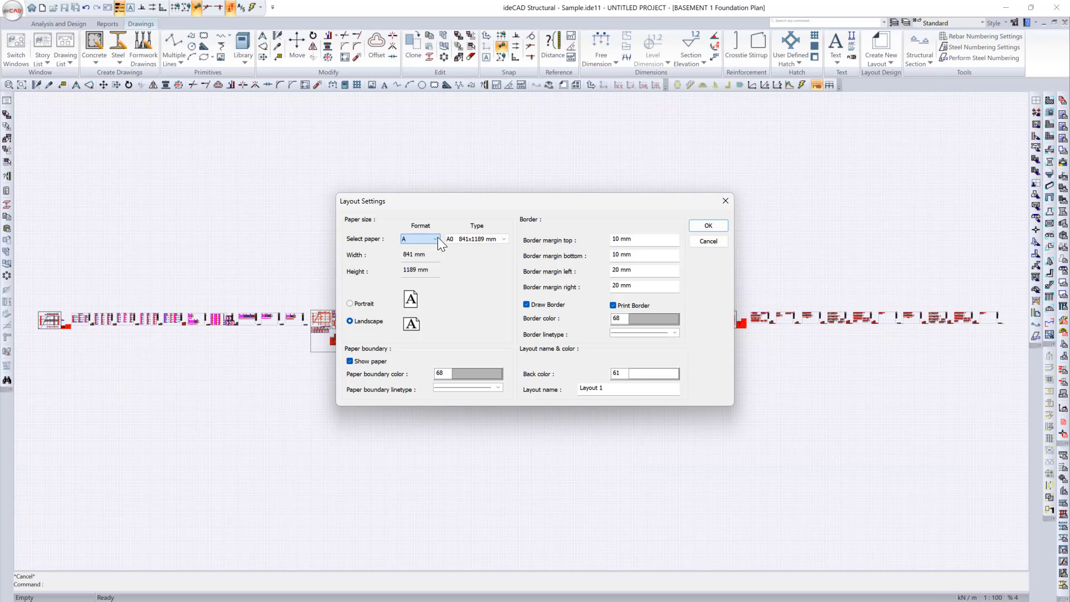
pyautogui.click(504, 240)
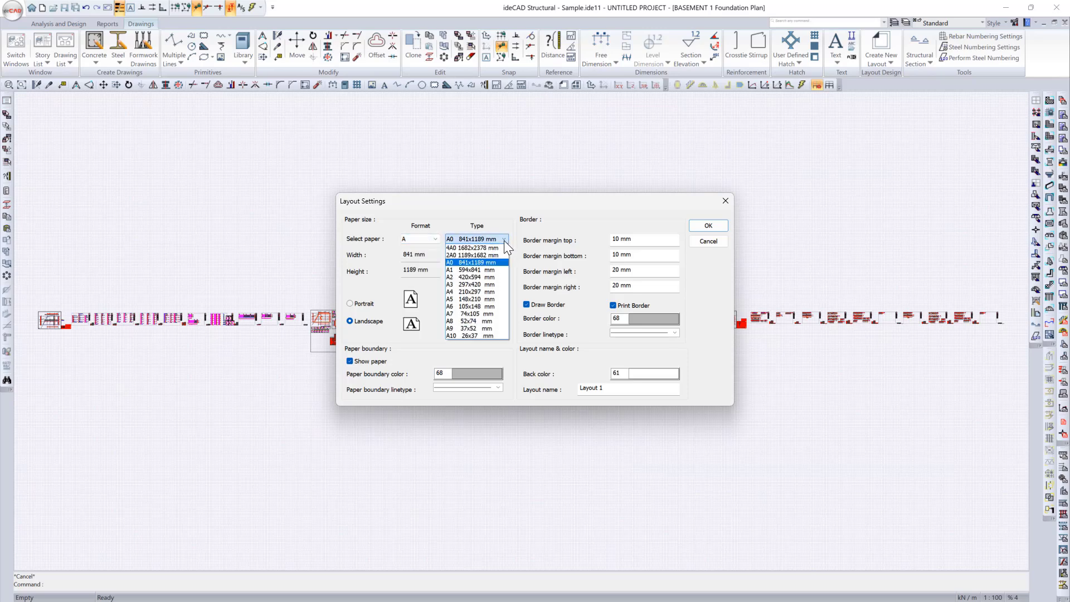
pyautogui.click(504, 240)
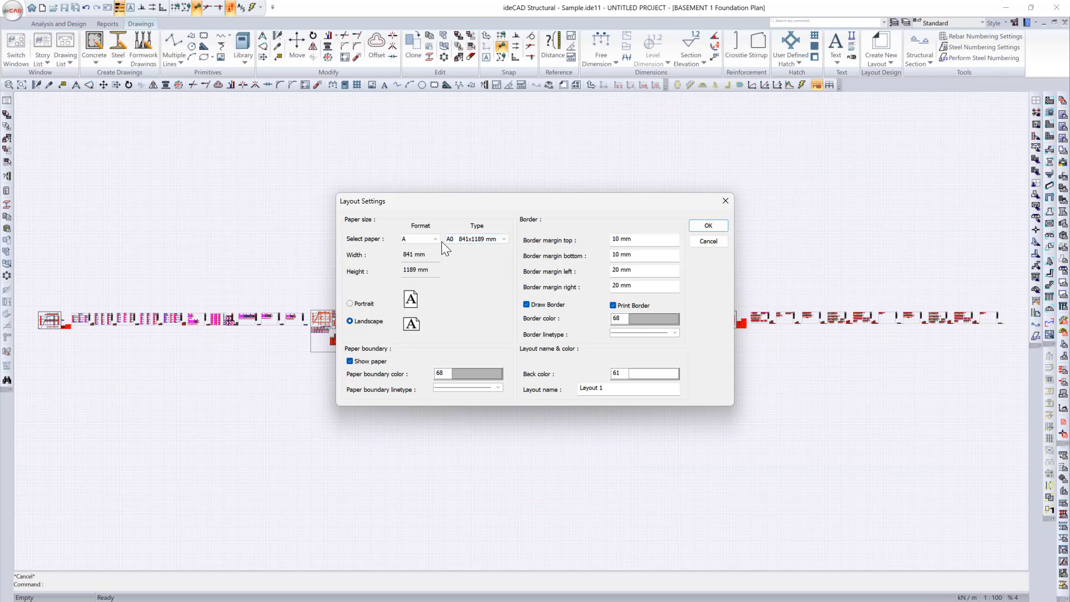
pyautogui.click(422, 278)
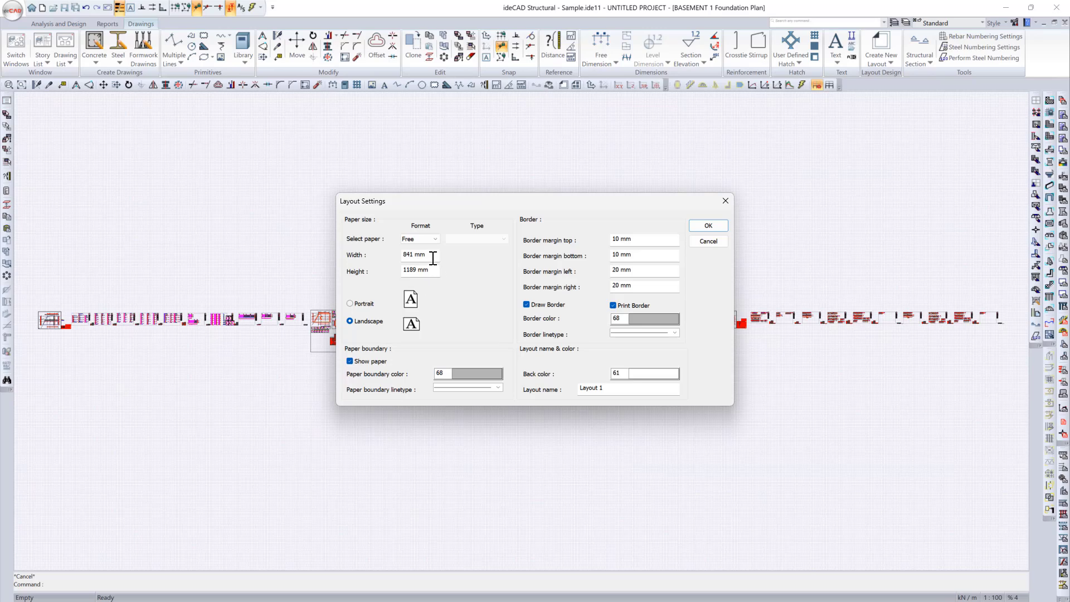
pyautogui.rightClick(433, 258)
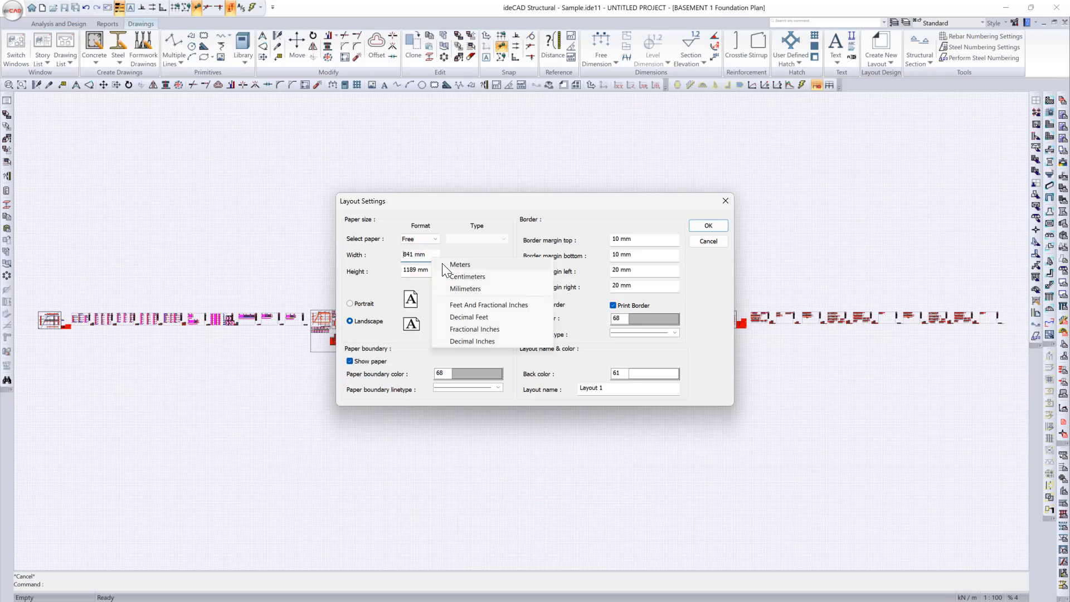
pyautogui.click(484, 275)
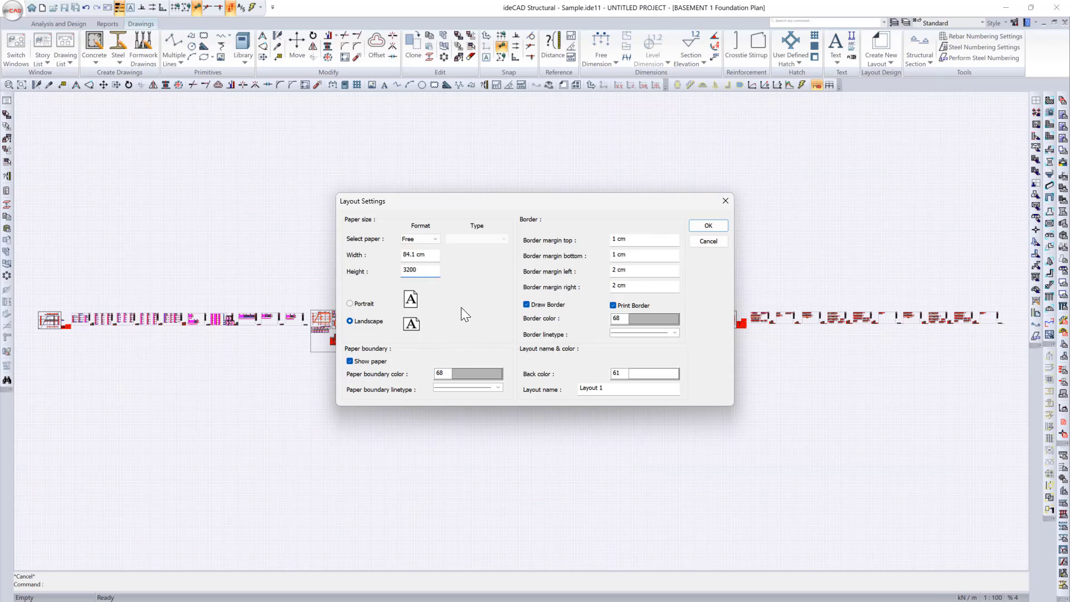
pyautogui.click(703, 228)
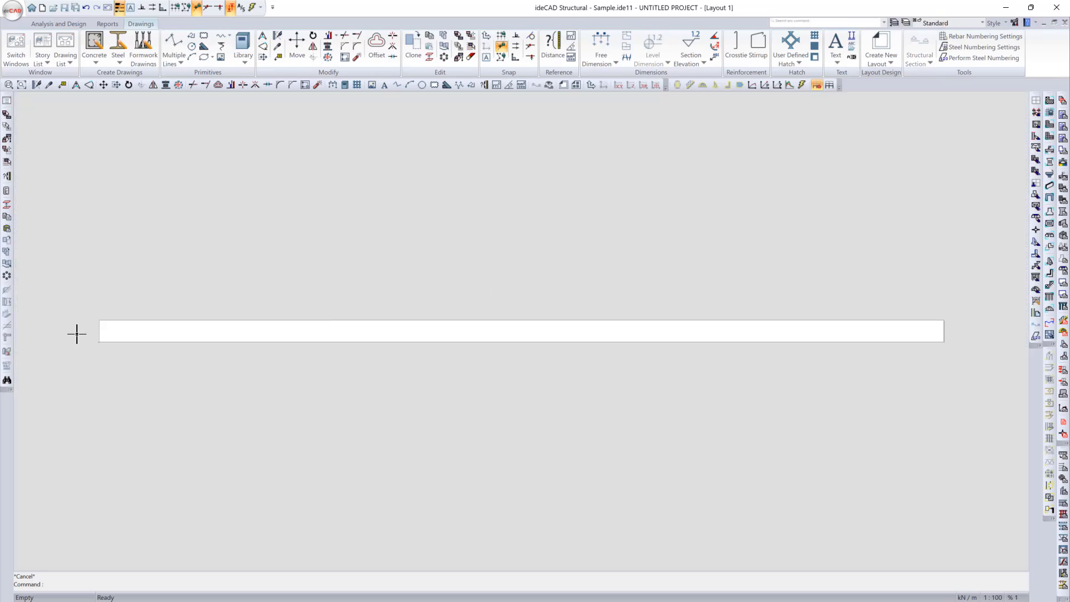
# Step: In the Basement 1 Foundation Plan, create a rectangular layout block around the foundation plan sheet, with a name starting "Founda" and scale 1/50
pyautogui.scroll(1, 119, 330)
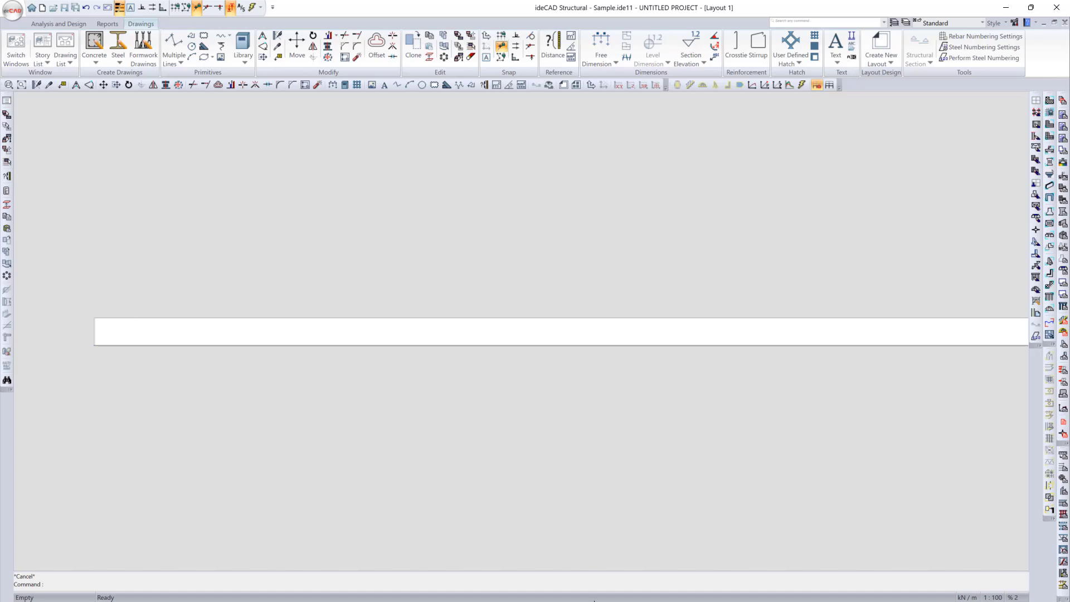
pyautogui.click(595, 599)
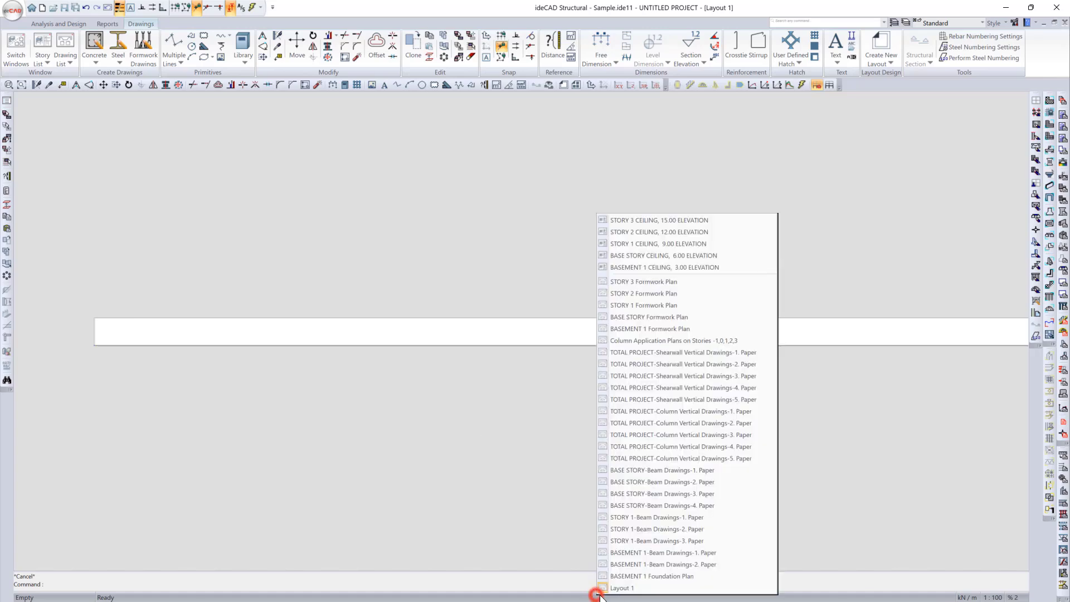
pyautogui.click(637, 579)
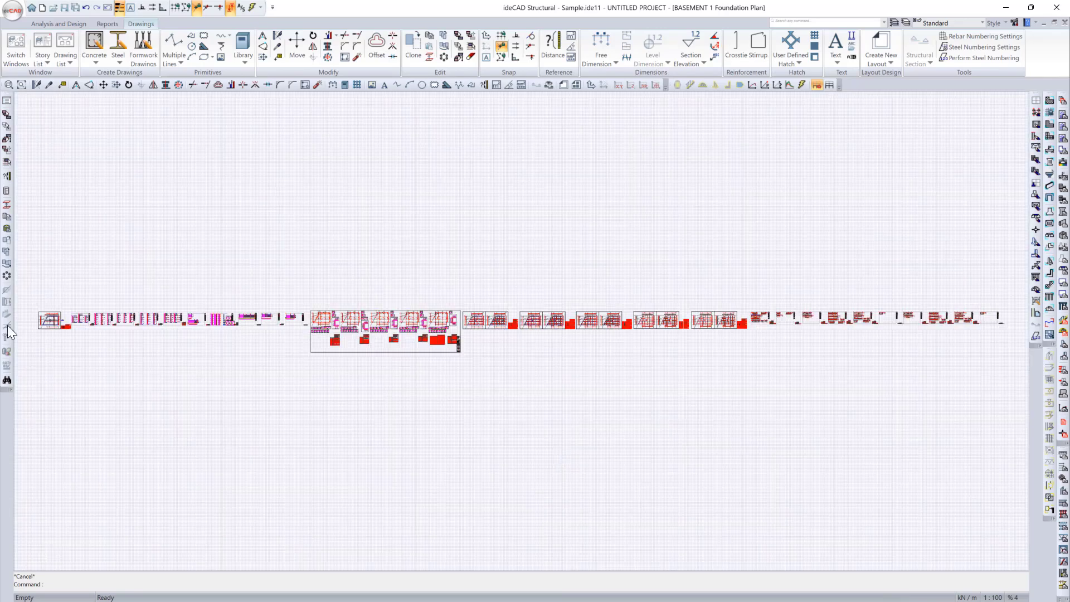
pyautogui.scroll(2, 49, 316)
pyautogui.moveTo(51, 318); pyautogui.dragTo(264, 337, button='middle')
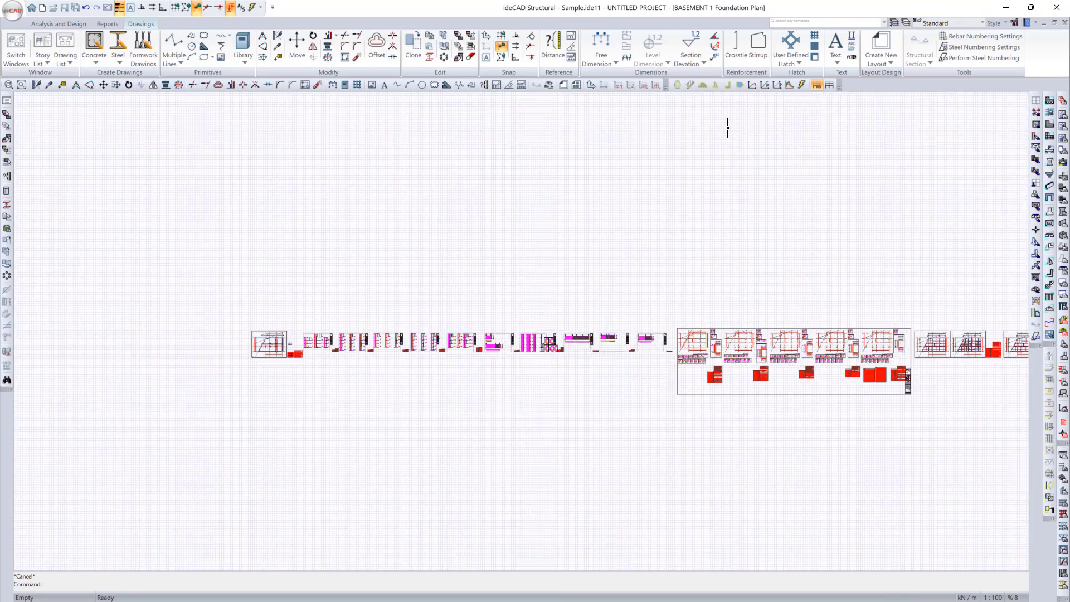
pyautogui.click(889, 61)
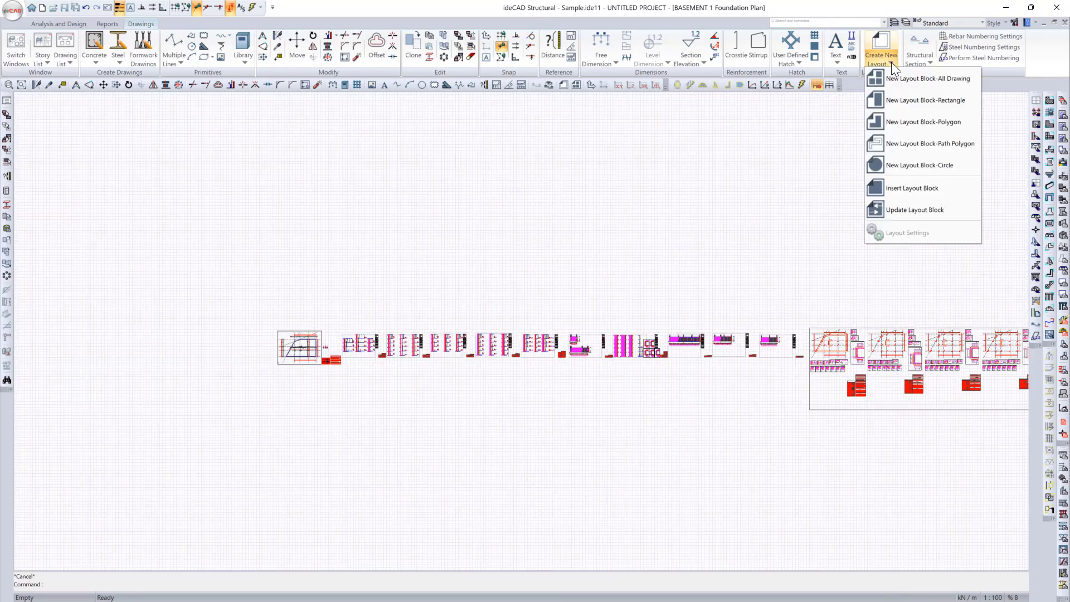
pyautogui.click(914, 101)
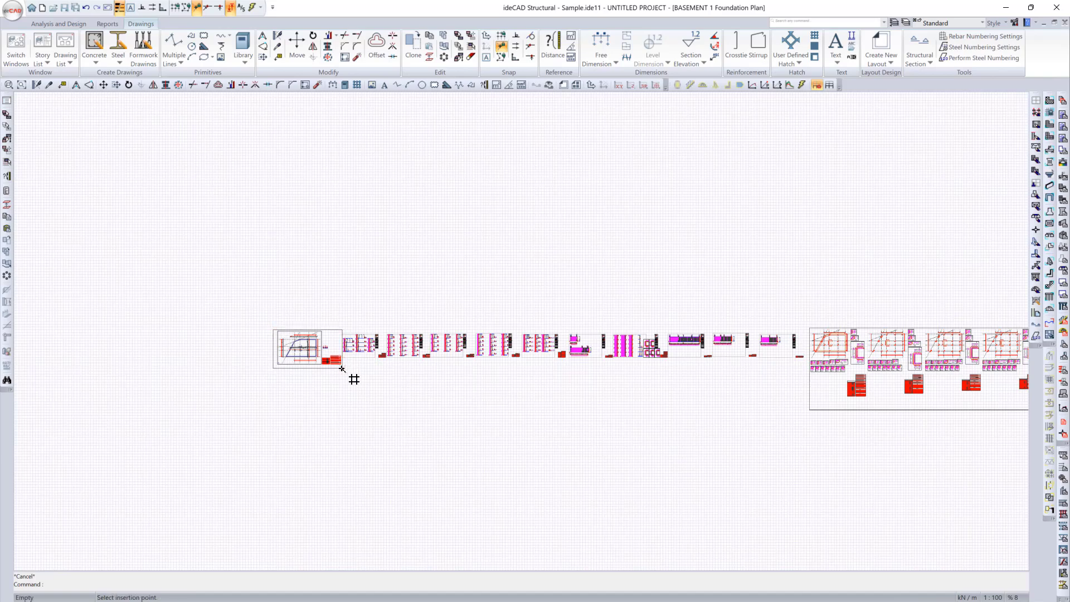
pyautogui.click(346, 371)
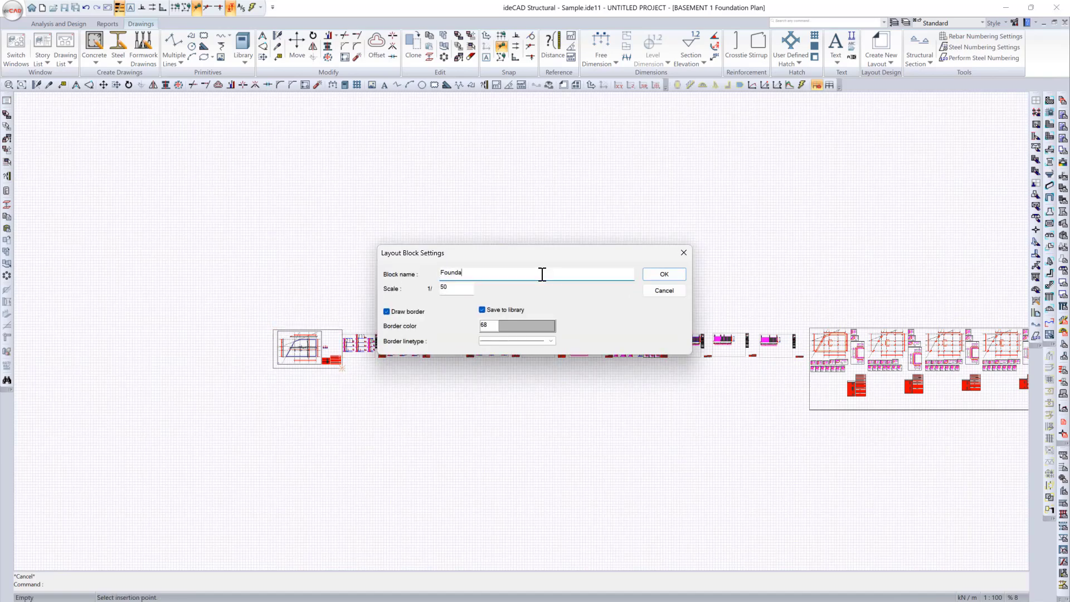
pyautogui.click(676, 275)
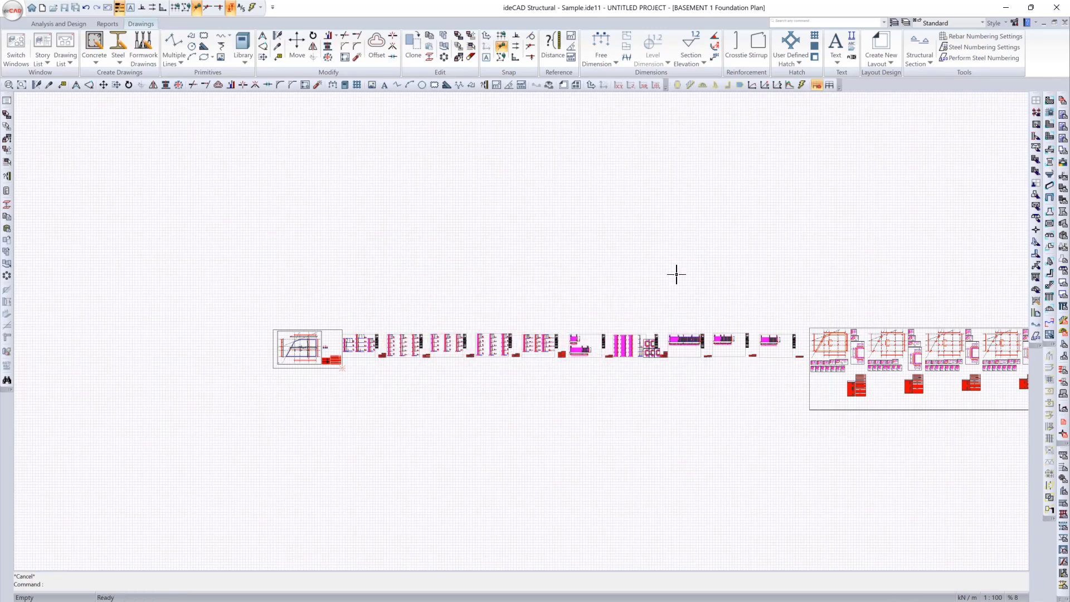
# Step: In Column Vertical Drawings paper 1, create a rectangular layout block around all five column sheets, with a name starting "Colu" and scale 1/50
pyautogui.click(754, 595)
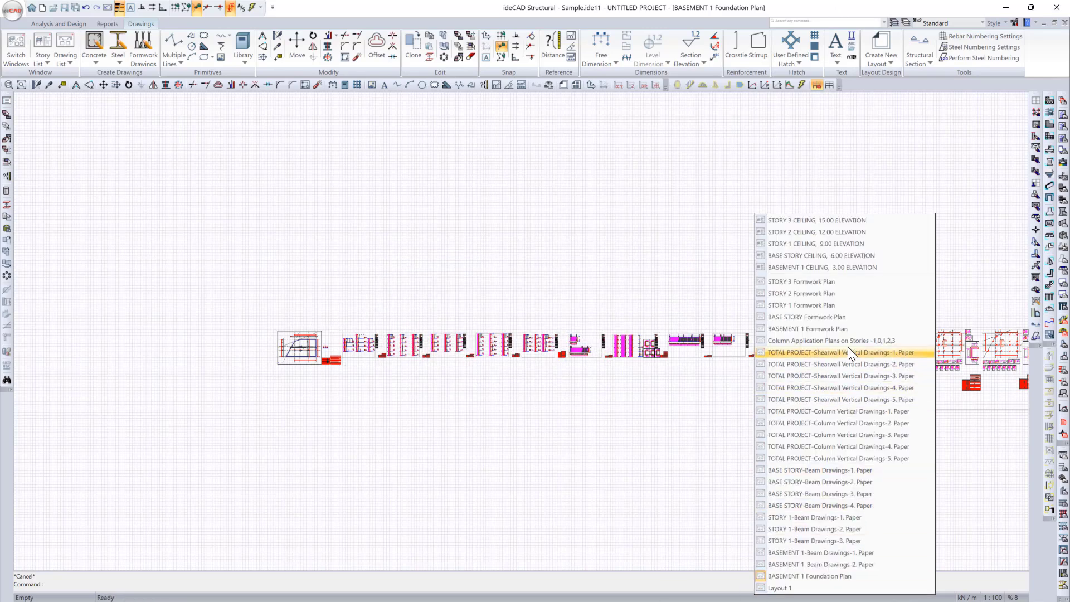
pyautogui.click(832, 411)
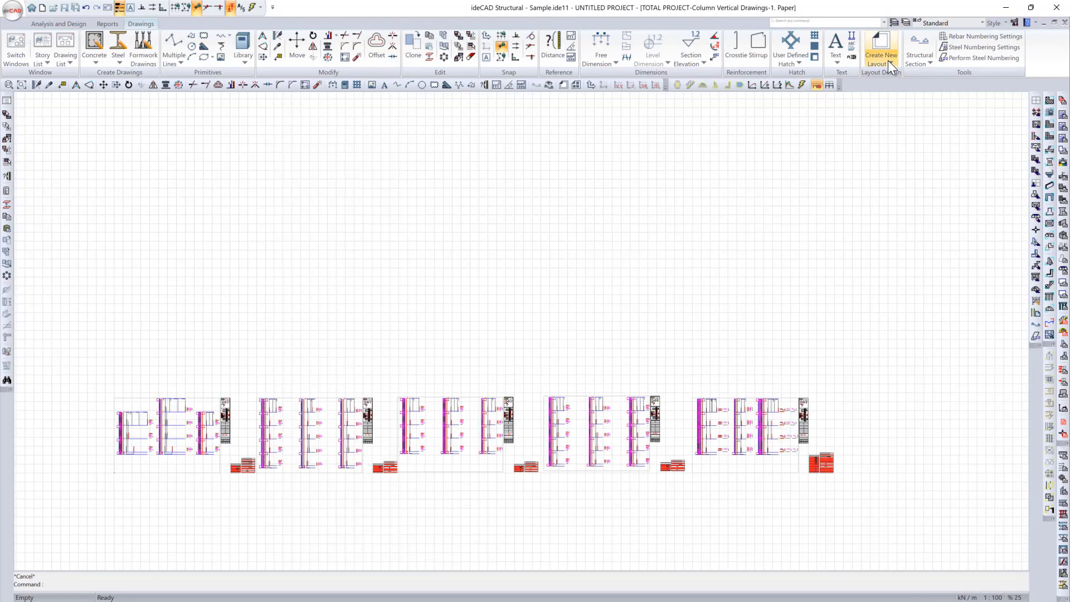
pyautogui.click(888, 60)
pyautogui.click(911, 101)
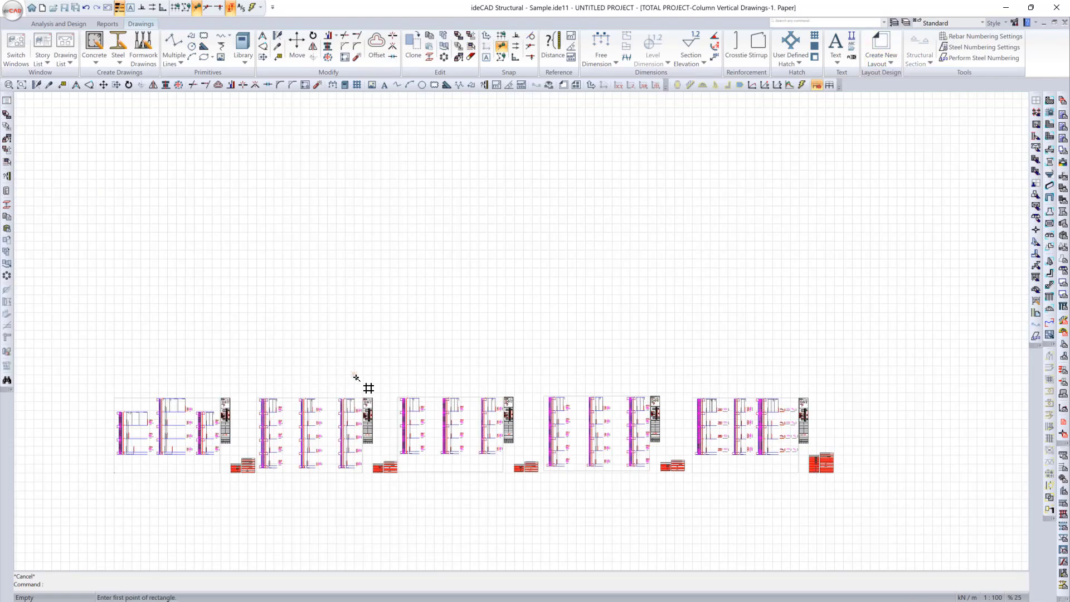
pyautogui.click(105, 393)
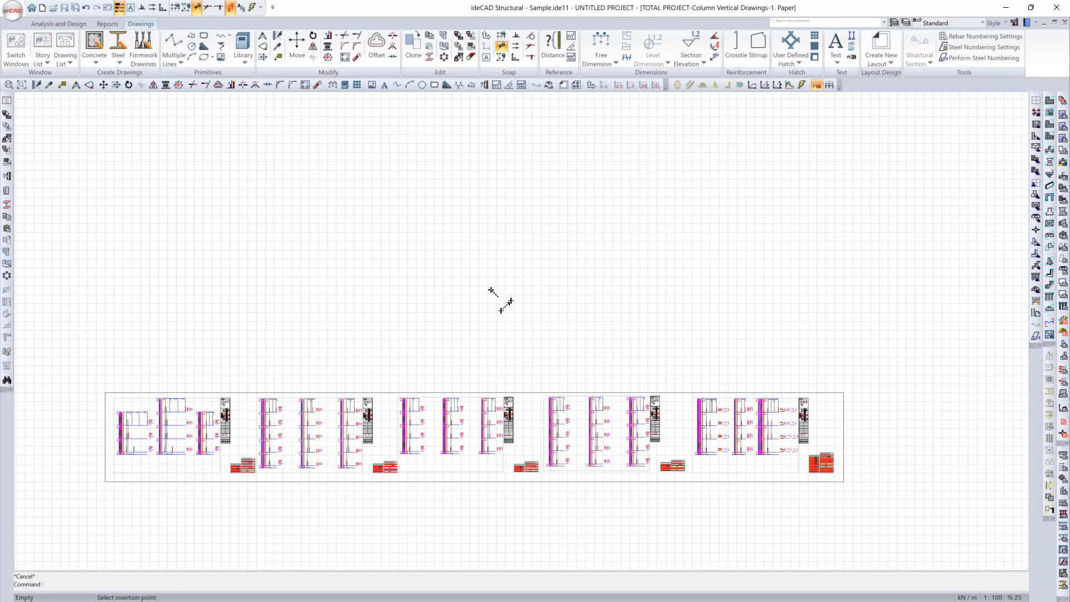
pyautogui.click(847, 479)
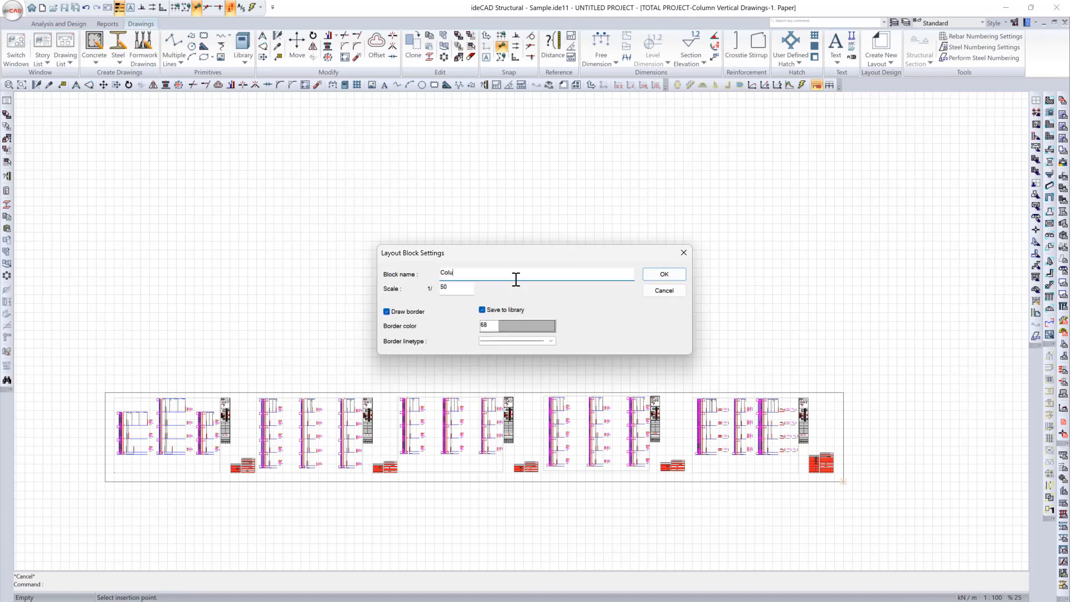
pyautogui.click(664, 274)
# Step: In Shearwall Vertical Drawings paper 1, create a rectangular layout block around the row of sheets, with a name starting "Shearwall V" and scale 1/50
pyautogui.click(726, 595)
pyautogui.click(794, 358)
pyautogui.click(335, 411)
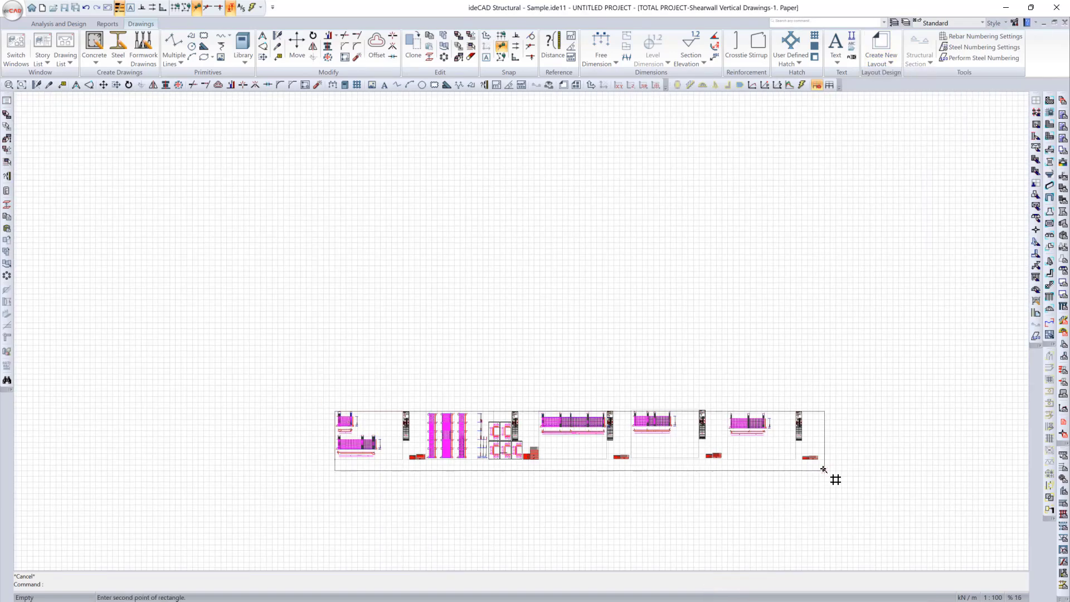
pyautogui.press('Escape')
pyautogui.click(329, 402)
pyautogui.click(819, 465)
pyautogui.click(328, 465)
pyautogui.click(503, 273)
pyautogui.write('Shearwall V')
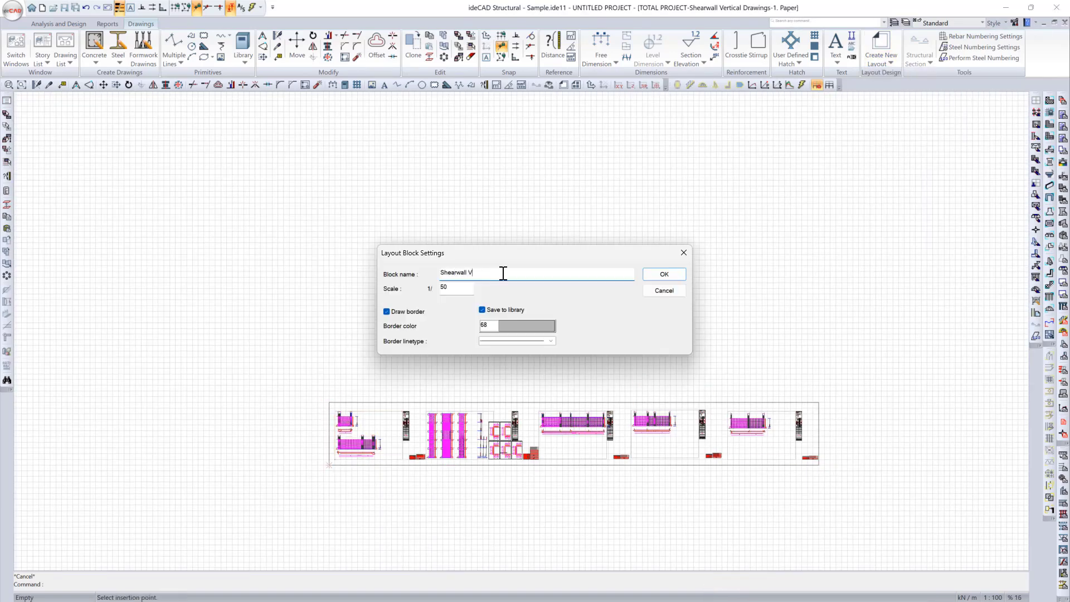
pyautogui.click(663, 273)
# Step: In Column Application Plans on Stories -1,0,1,2,3, create a rectangular layout block along the sheet border, with a name starting "Column"
pyautogui.click(758, 598)
pyautogui.click(891, 62)
pyautogui.click(946, 99)
pyautogui.click(195, 293)
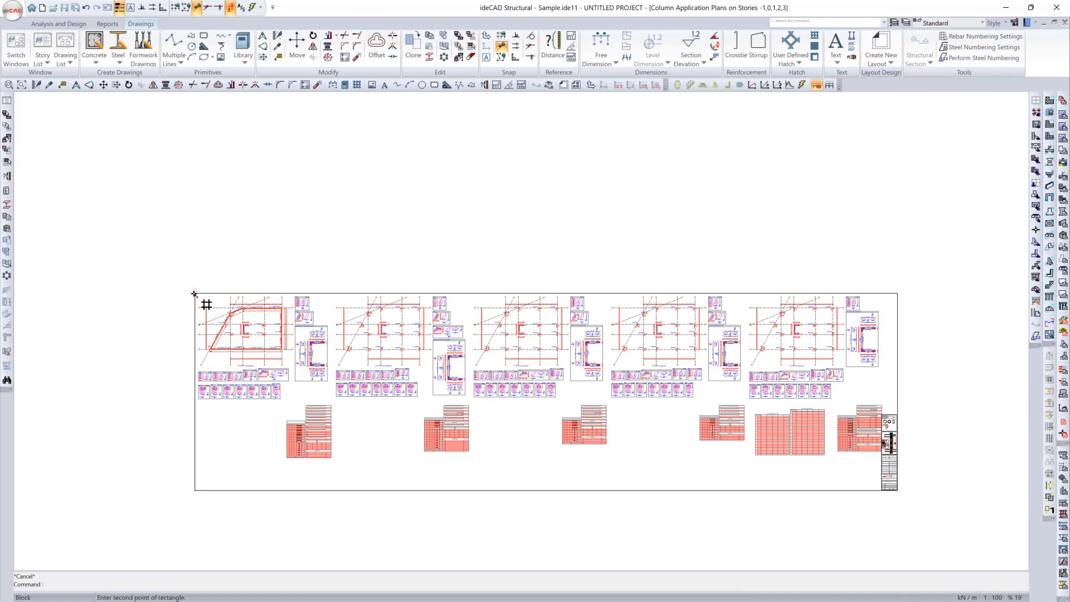
pyautogui.click(898, 491)
pyautogui.click(195, 491)
pyautogui.write('Column')
pyautogui.click(663, 274)
# Step: In the Basement 1 Formwork Plan, create a rectangular layout block around the row of formwork sheets, named Formwork with scale 1/50
pyautogui.click(814, 595)
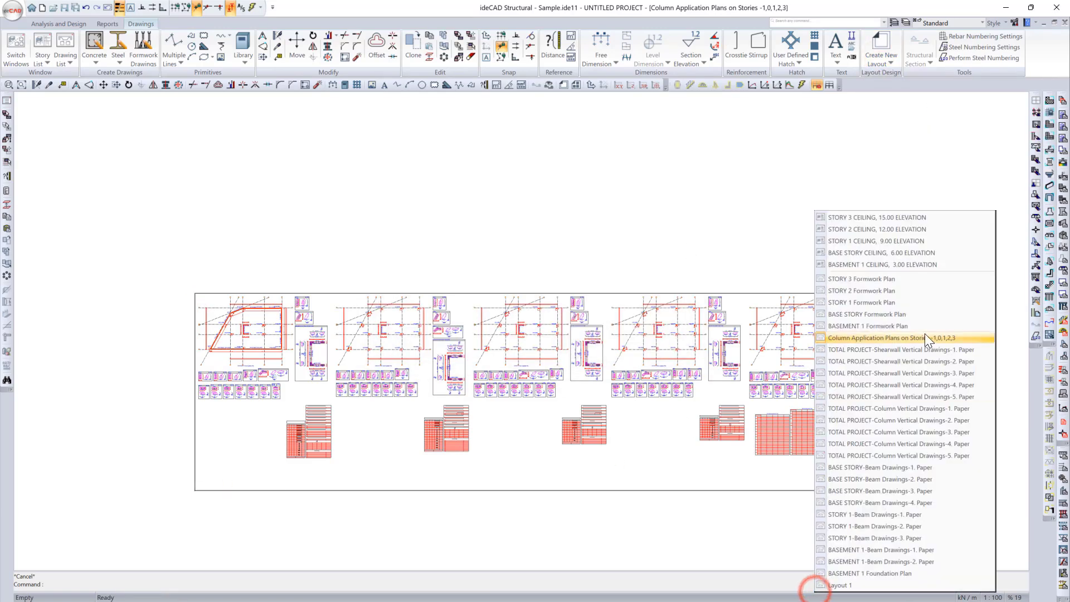
pyautogui.click(912, 325)
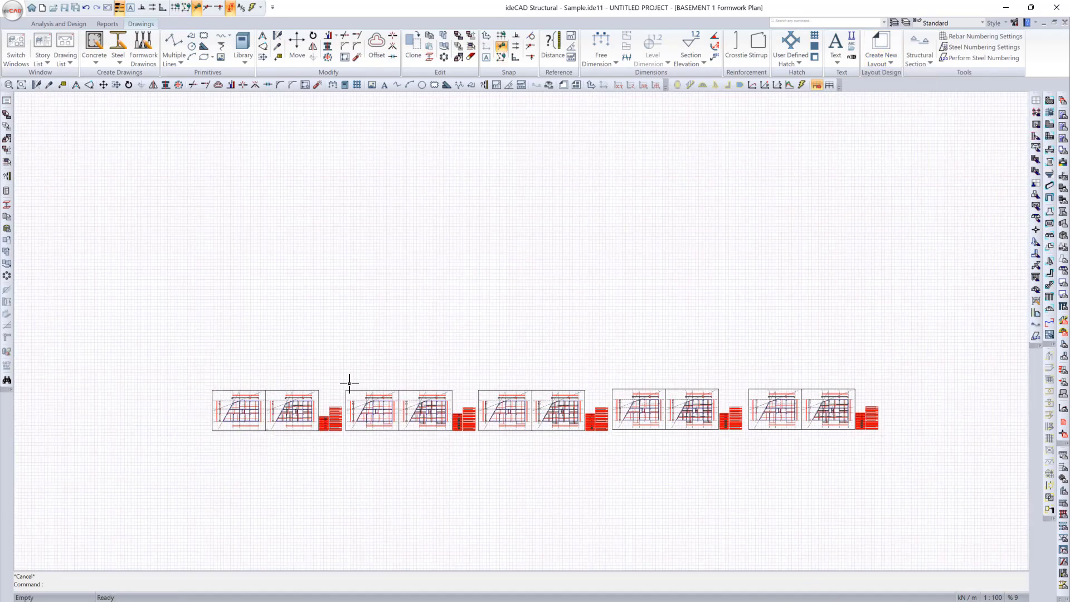
pyautogui.press('Return')
pyautogui.click(201, 385)
pyautogui.click(885, 438)
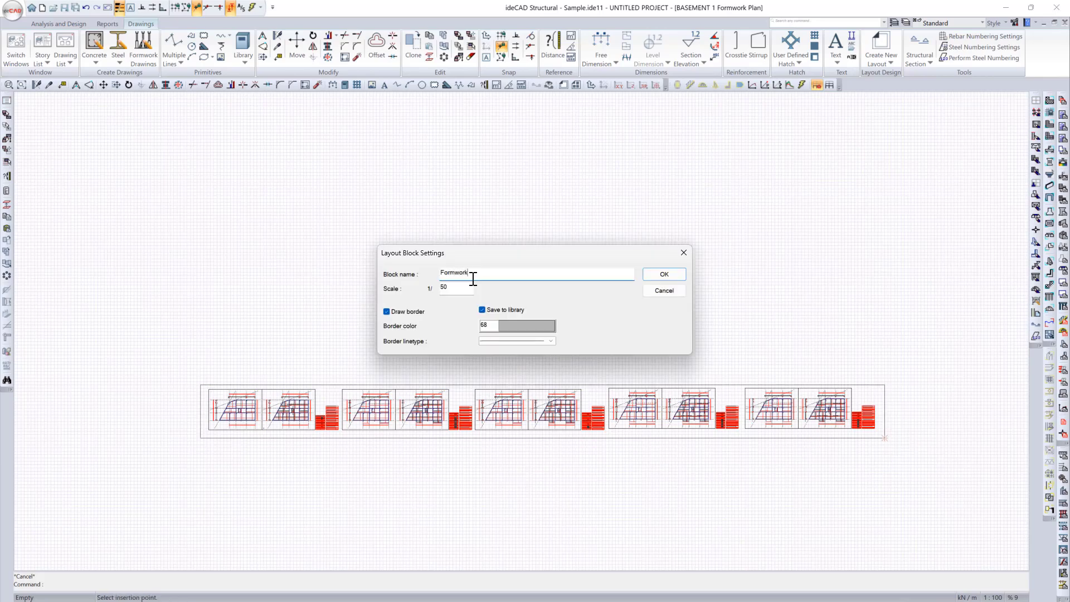
pyautogui.click(662, 276)
# Step: In Basement 1 Beam Drawings paper 1, create a rectangular layout block around the row of beam sheets, named Beam with scale 1/50
pyautogui.click(870, 594)
pyautogui.click(985, 568)
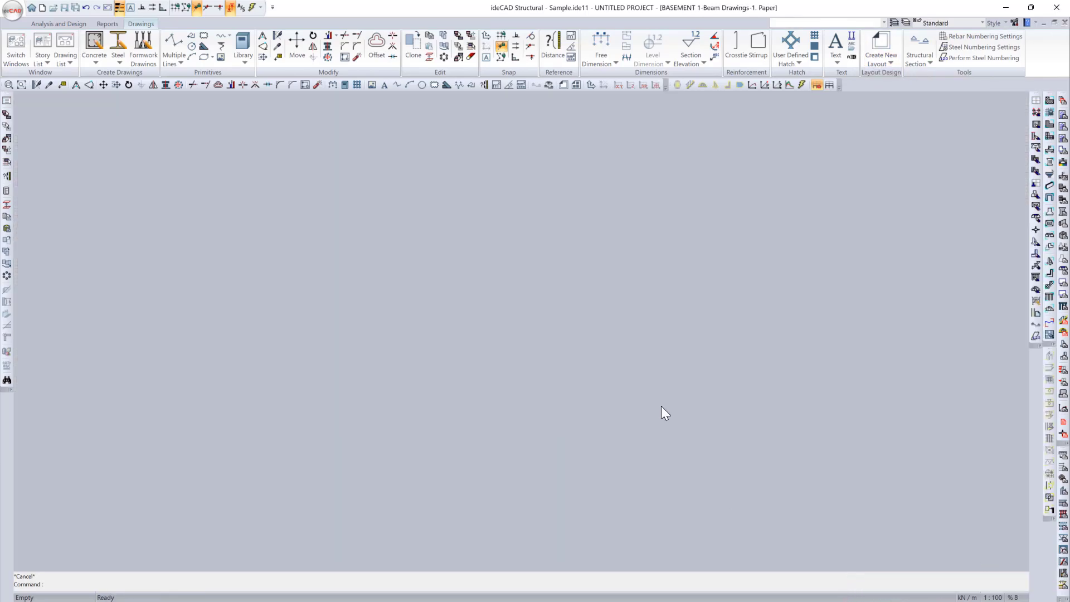
pyautogui.click(885, 59)
pyautogui.click(892, 100)
pyautogui.click(442, 477)
pyautogui.click(979, 509)
pyautogui.click(442, 509)
pyautogui.write('Beam')
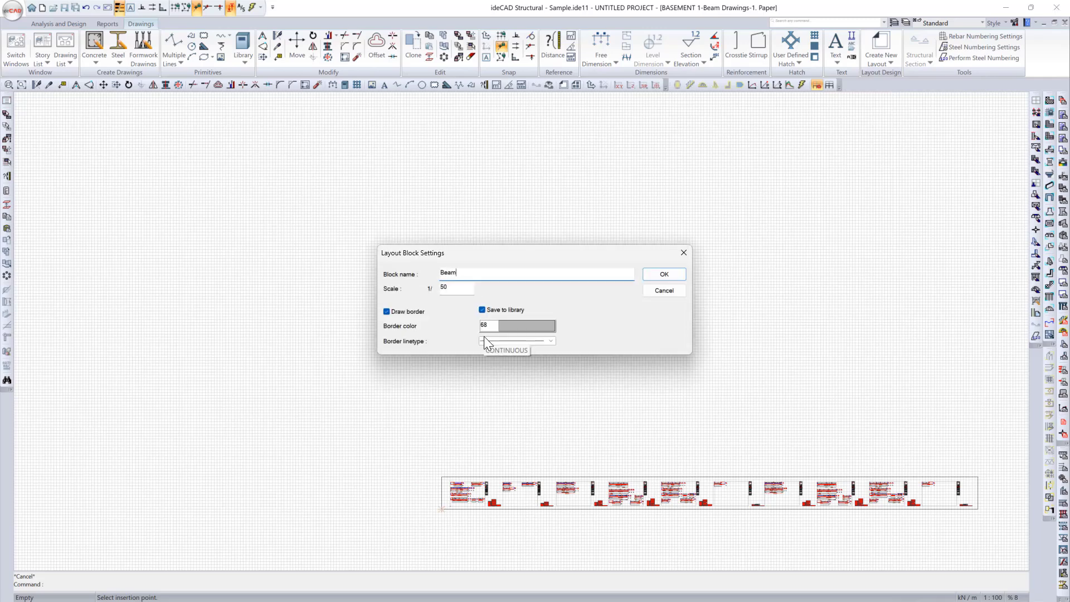
pyautogui.click(672, 275)
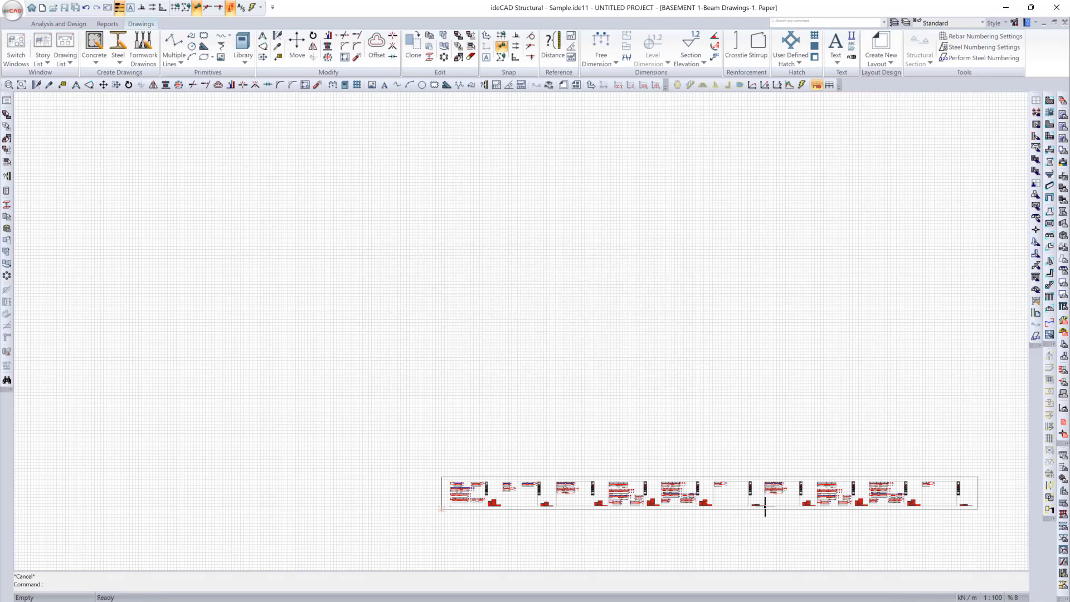
# Step: In Layout 1, insert the Foundation layout block at the left end of the long paper
pyautogui.click(758, 597)
pyautogui.click(766, 588)
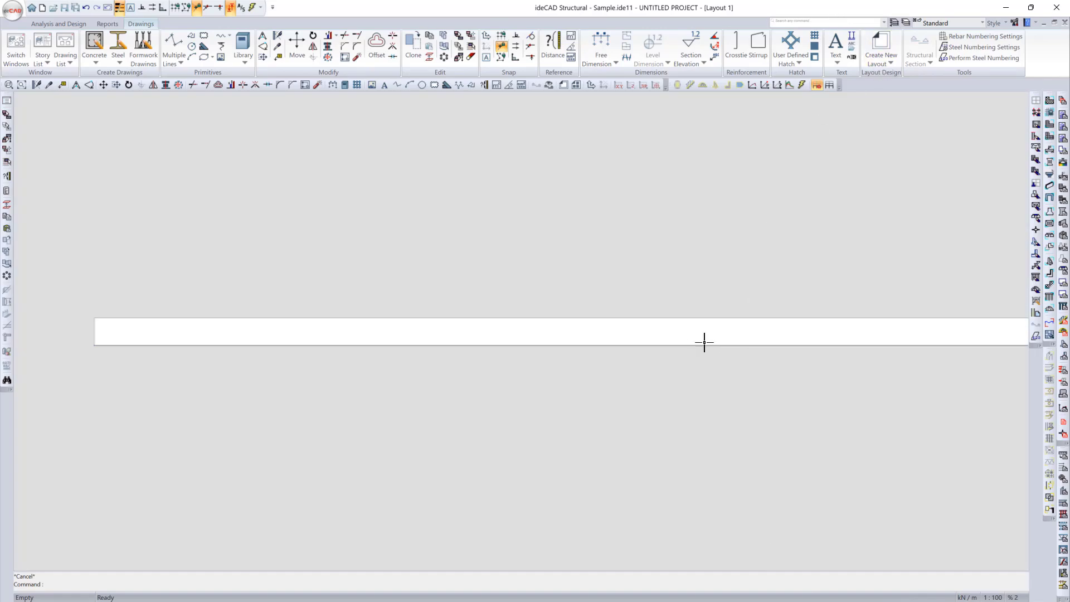
pyautogui.rightClick(704, 342)
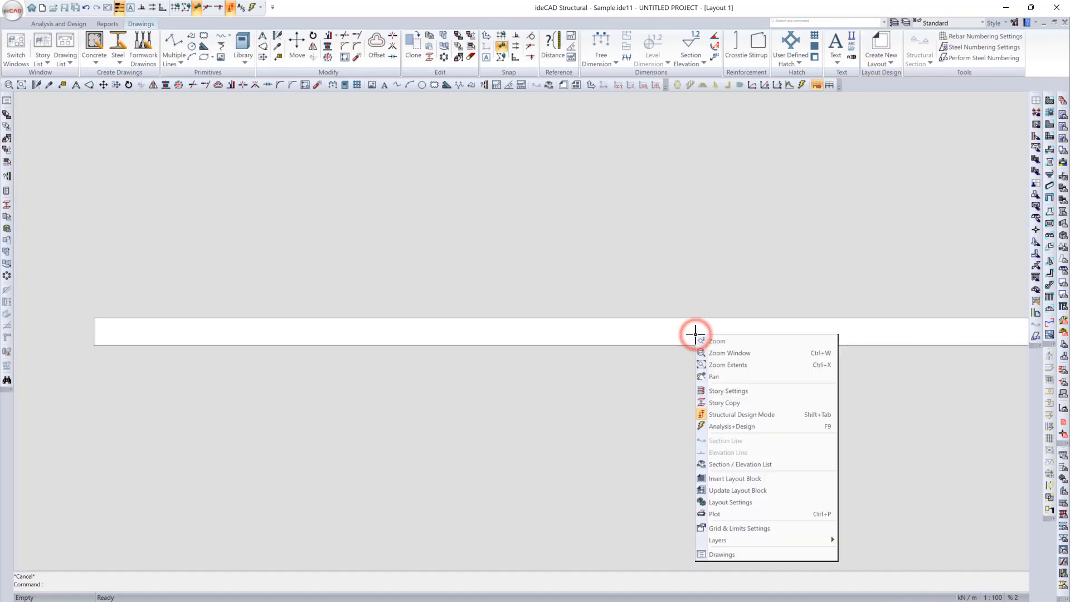
pyautogui.click(750, 481)
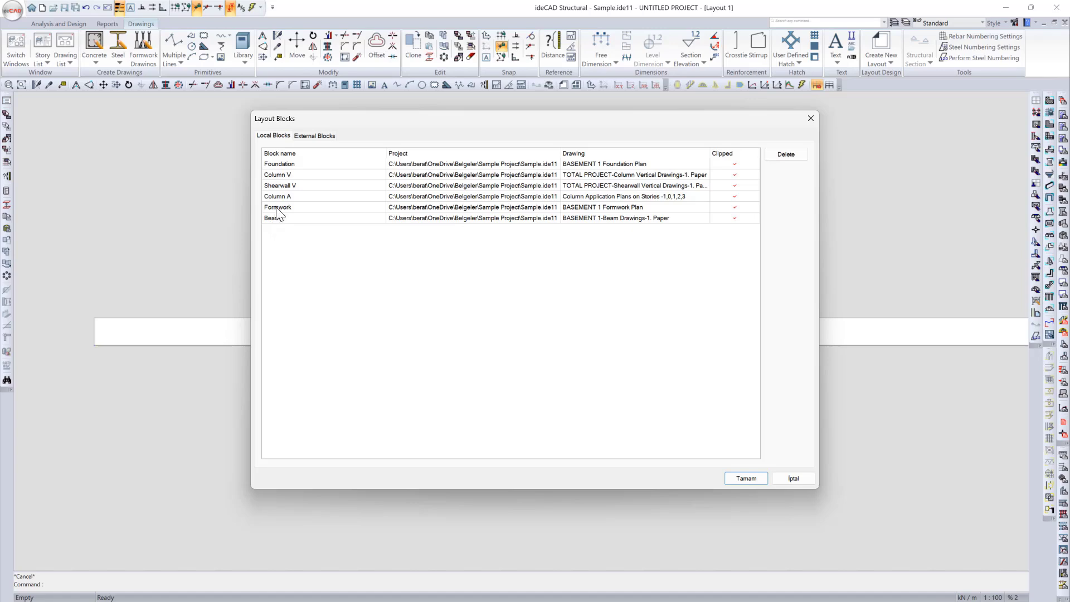
pyautogui.click(286, 164)
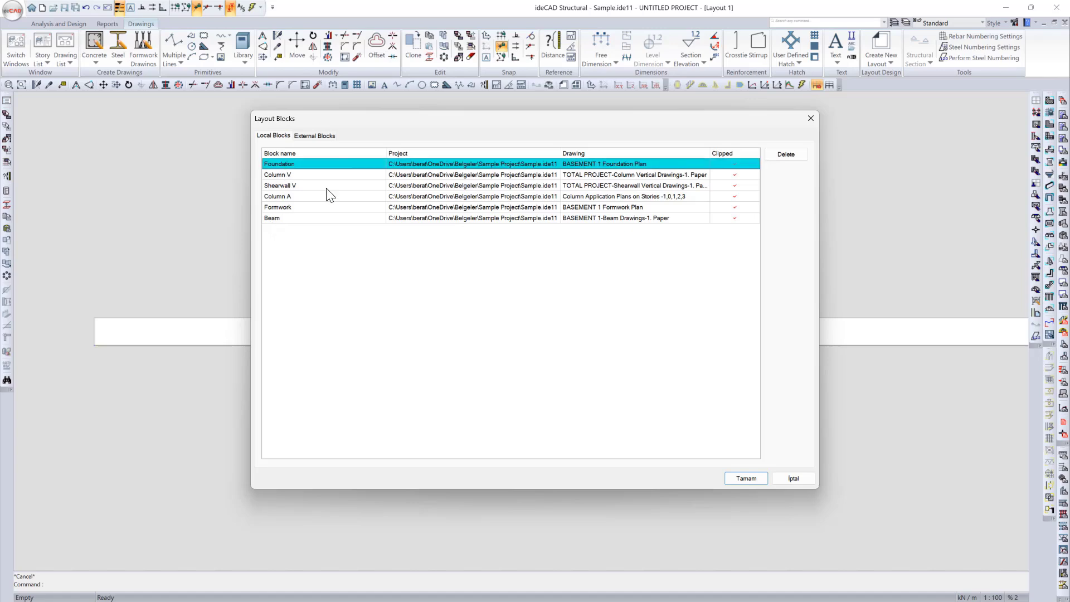
pyautogui.click(747, 478)
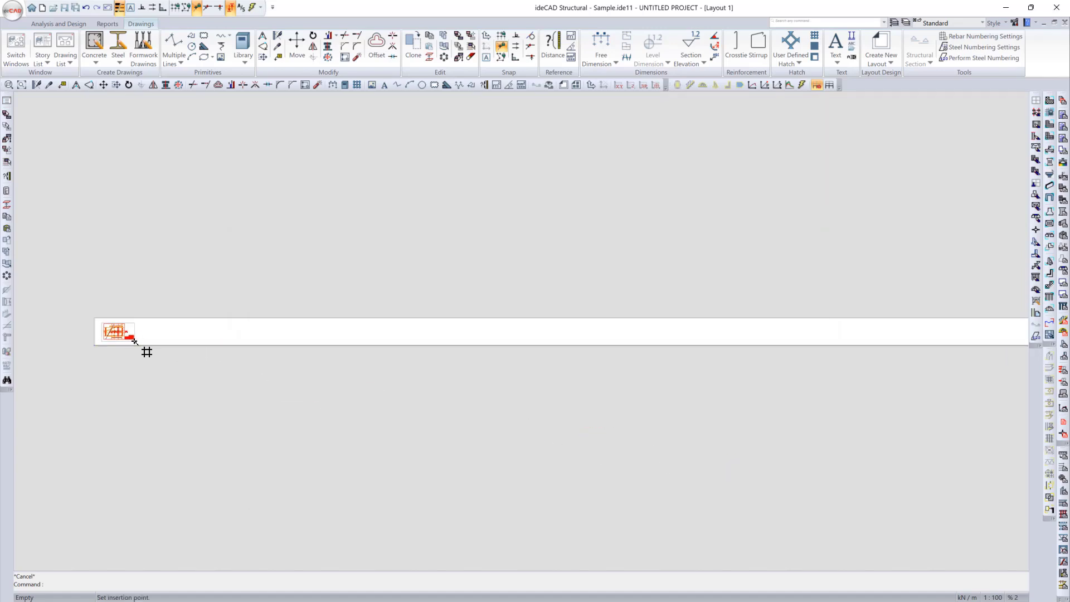
# Step: Insert the Column V layout block directly to the right of the foundation block
pyautogui.rightClick(149, 335)
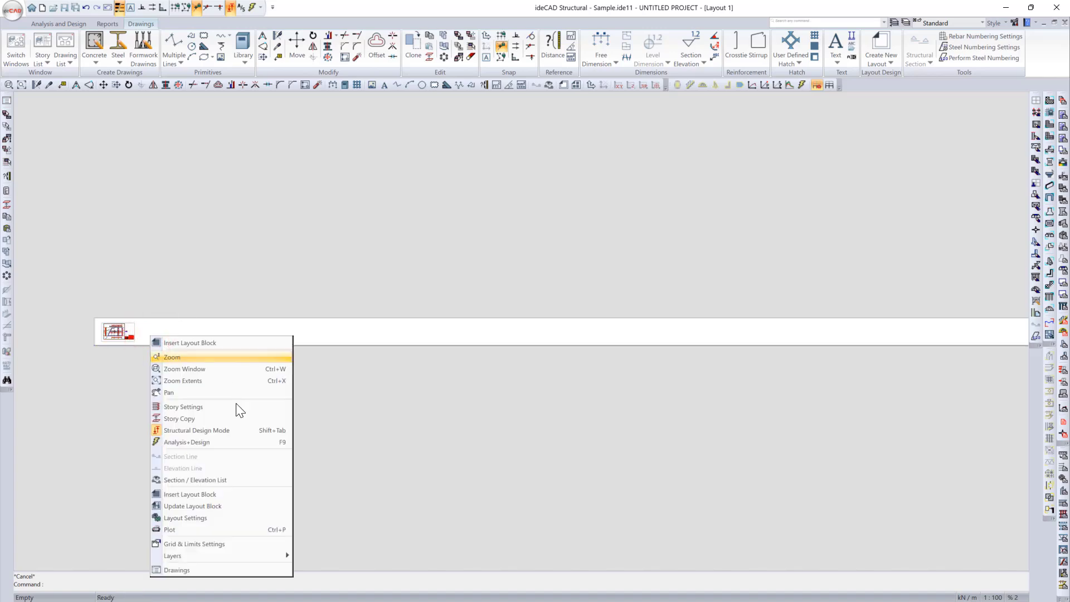
pyautogui.click(251, 496)
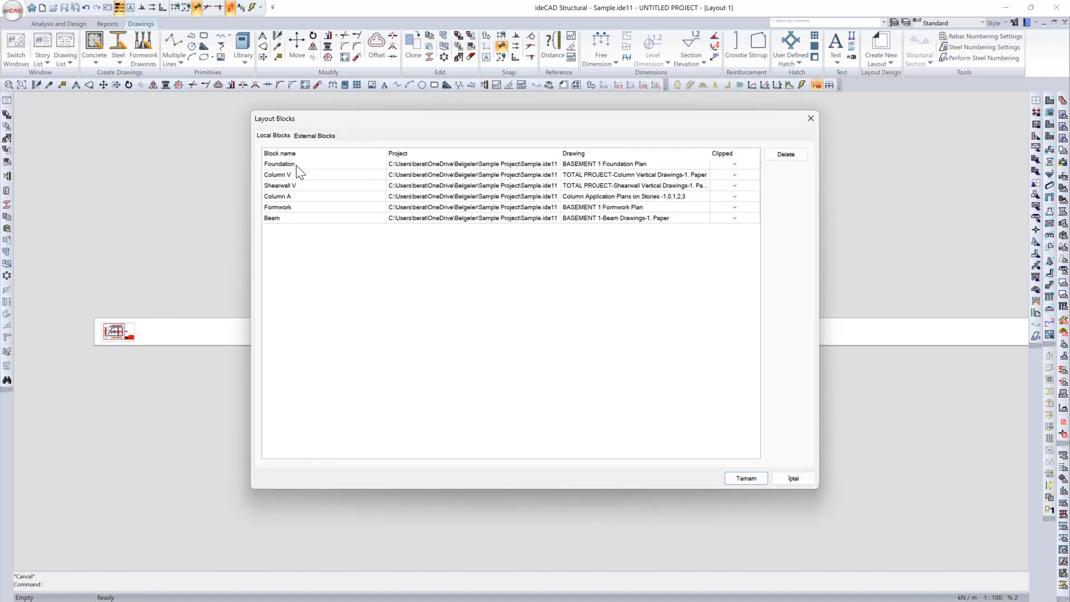
pyautogui.click(287, 175)
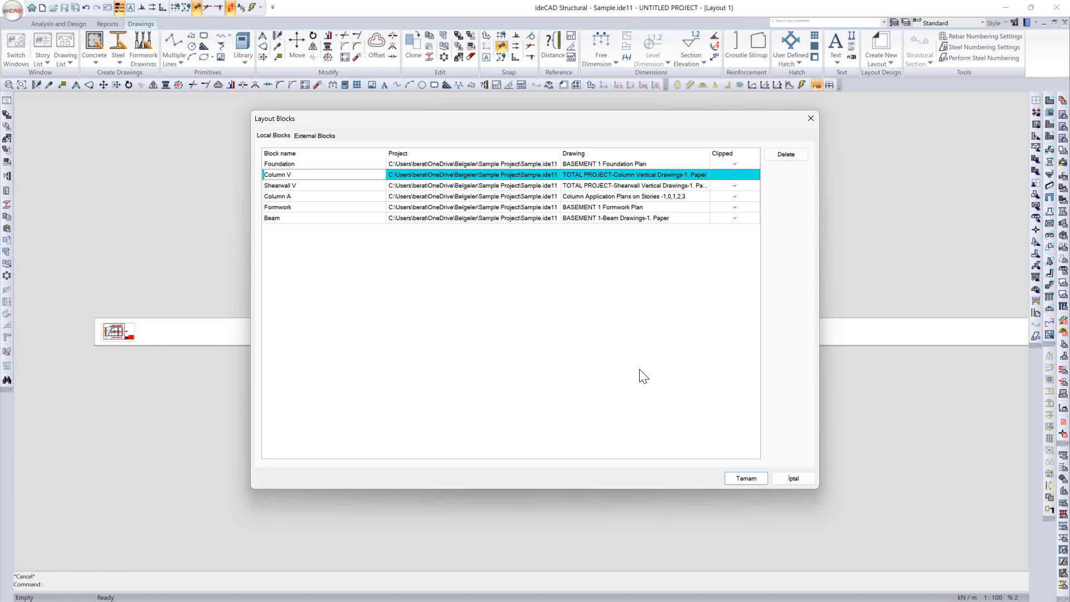
pyautogui.click(746, 479)
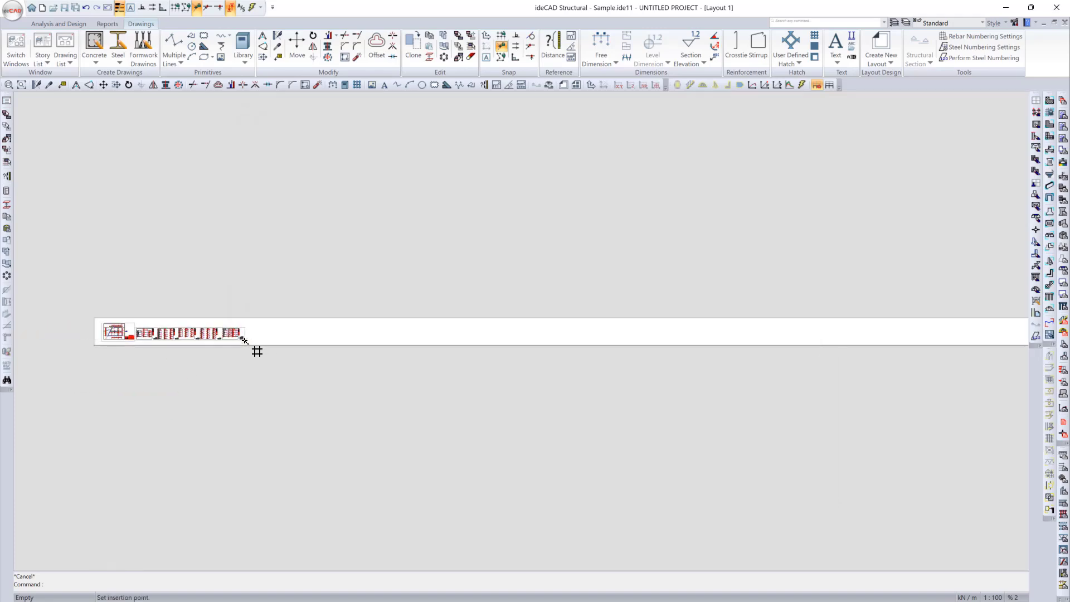
# Step: Insert the Shearwall V layout block directly to the right of the column vertical drawings
pyautogui.rightClick(275, 340)
pyautogui.click(346, 499)
pyautogui.click(349, 185)
pyautogui.click(747, 478)
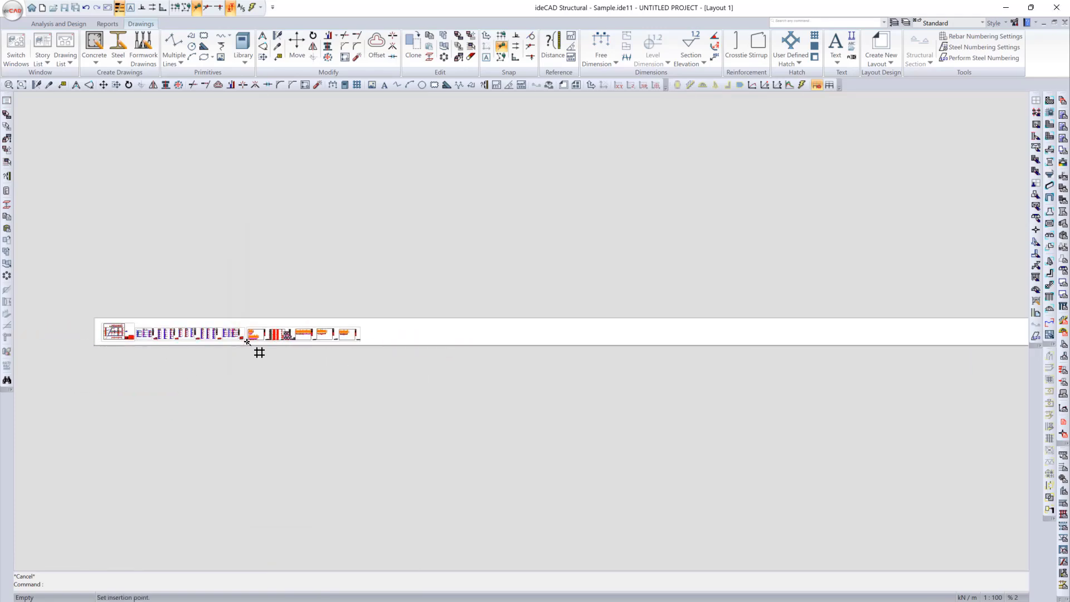
# Step: Insert the Column A layout block to the right of the shearwall drawings, with its plans on the paper strip
pyautogui.rightClick(418, 330)
pyautogui.click(521, 474)
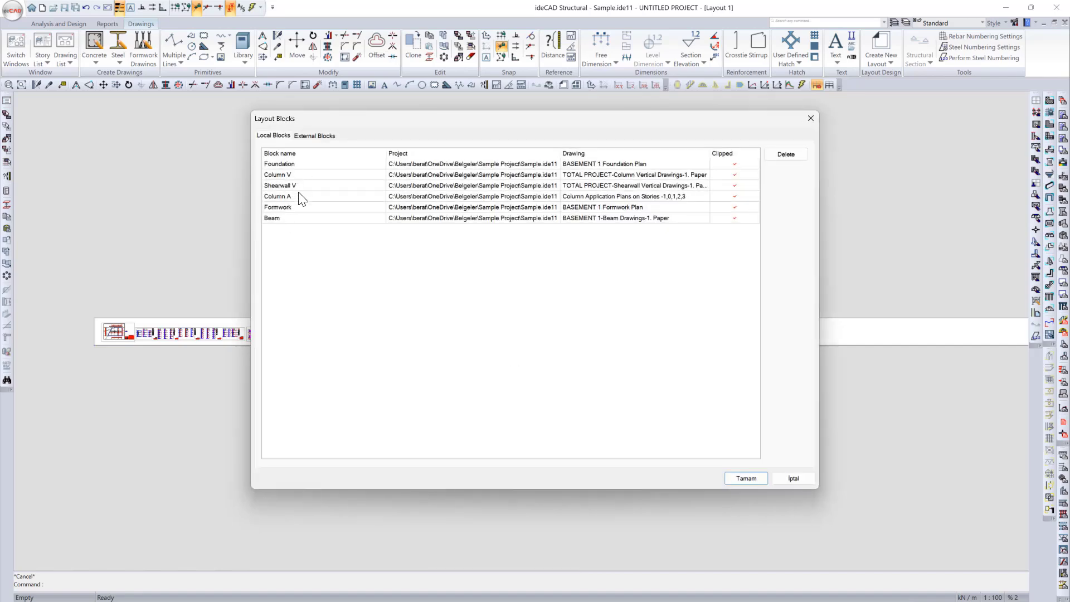
pyautogui.click(299, 195)
pyautogui.click(746, 478)
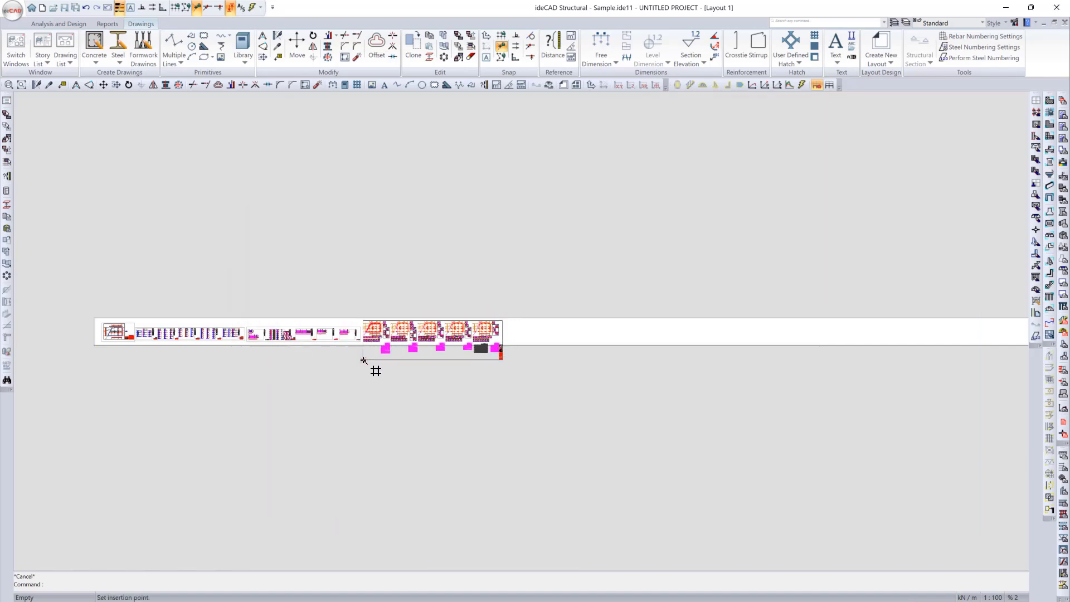
# Step: Insert the Formwork layout block to the right of the column application plans
pyautogui.rightClick(518, 340)
pyautogui.click(596, 497)
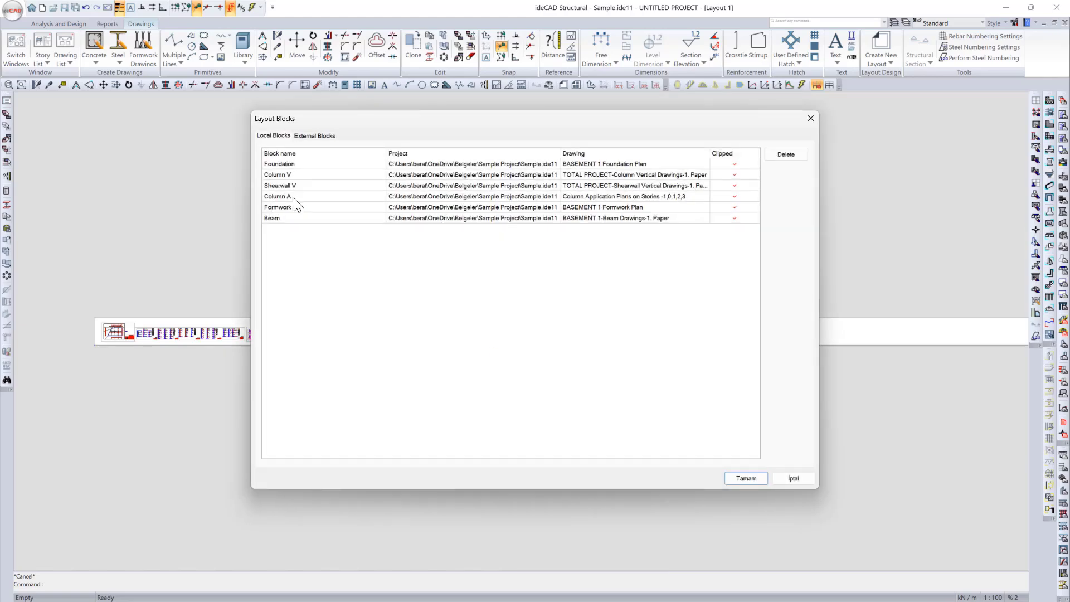
pyautogui.click(296, 205)
pyautogui.click(747, 479)
pyautogui.click(780, 343)
# Step: Insert the Beam layout block to the right of the formwork plans
pyautogui.rightClick(825, 335)
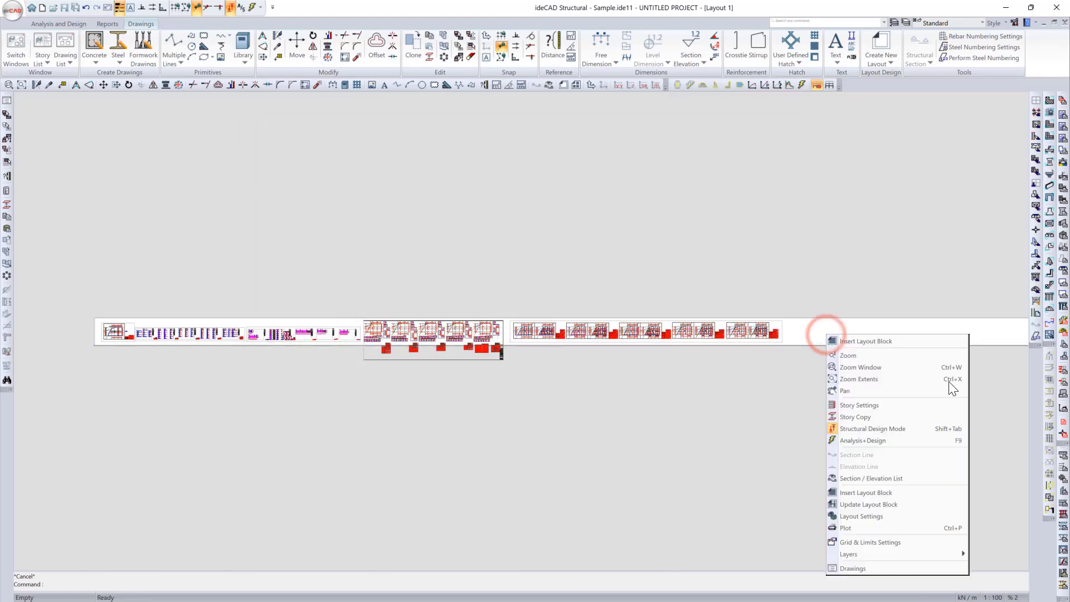
pyautogui.click(921, 495)
pyautogui.click(299, 218)
pyautogui.click(746, 478)
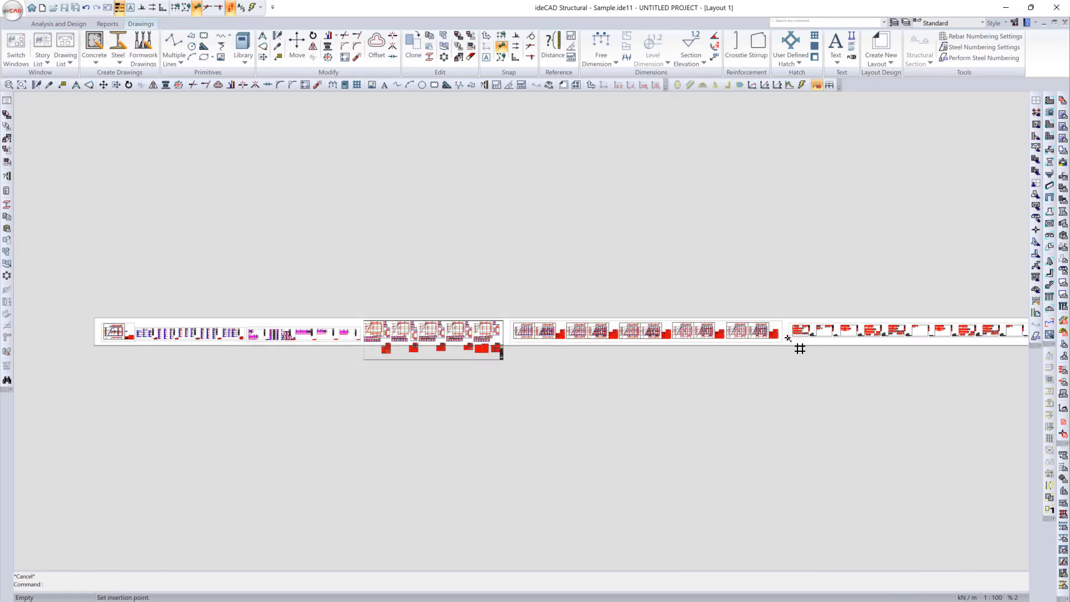
pyautogui.click(789, 337)
# Step: Move the formwork and beam blocks to the right to open a gap after the column application plans
pyautogui.scroll(-2, 463, 353)
pyautogui.scroll(1, 526, 334)
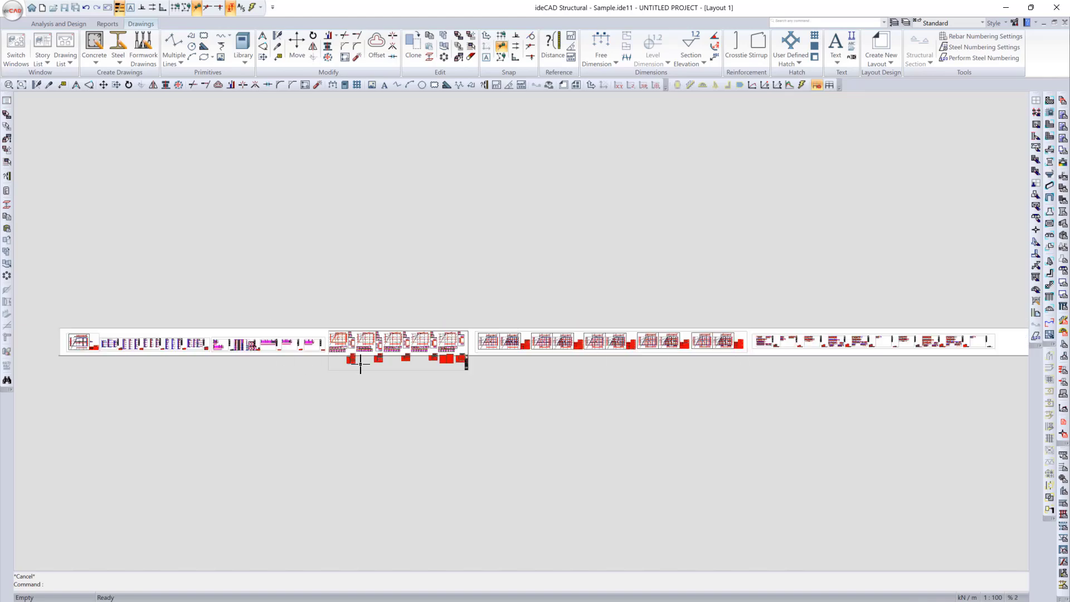
pyautogui.scroll(2, 390, 357)
pyautogui.click(442, 343)
pyautogui.scroll(1, 441, 343)
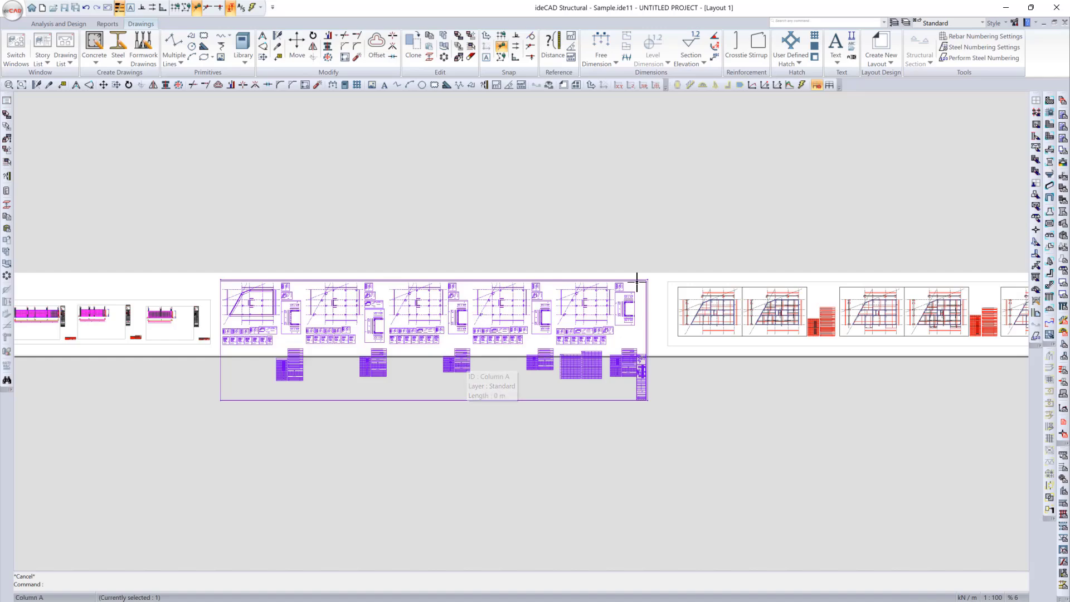
pyautogui.scroll(-2, 472, 339)
pyautogui.moveTo(744, 339); pyautogui.dragTo(529, 374, button='middle')
pyautogui.press('Escape')
pyautogui.moveTo(826, 374); pyautogui.dragTo(708, 349)
pyautogui.press('m')
pyautogui.click(718, 377)
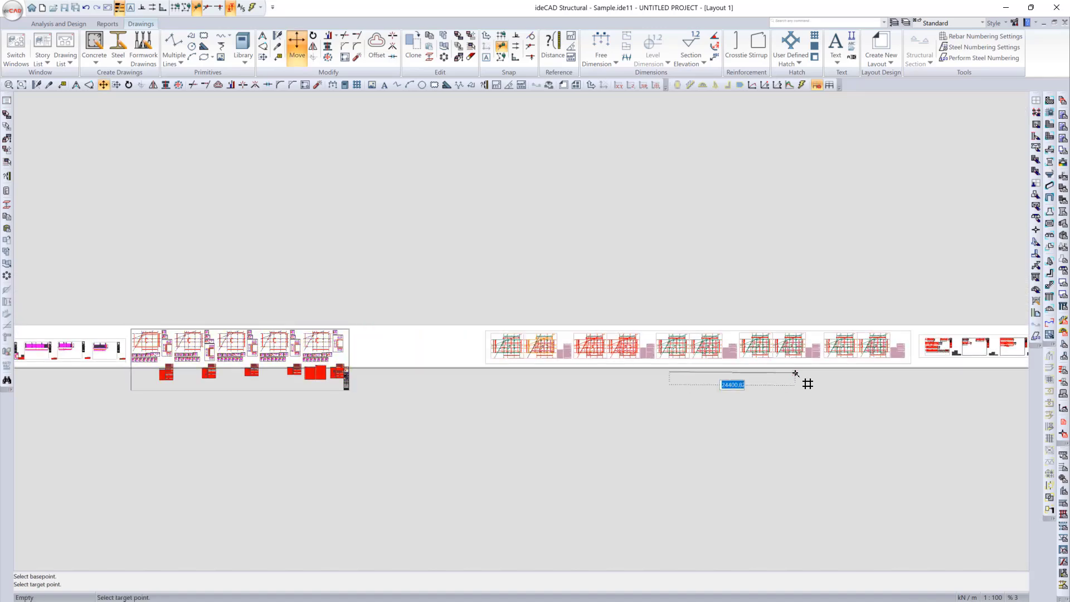
pyautogui.scroll(-1, 597, 365)
pyautogui.click(589, 366)
# Step: Explode the Column A layout block into separate entities
pyautogui.moveTo(327, 375); pyautogui.dragTo(437, 375, button='middle')
pyautogui.scroll(5, 446, 374)
pyautogui.press('x')
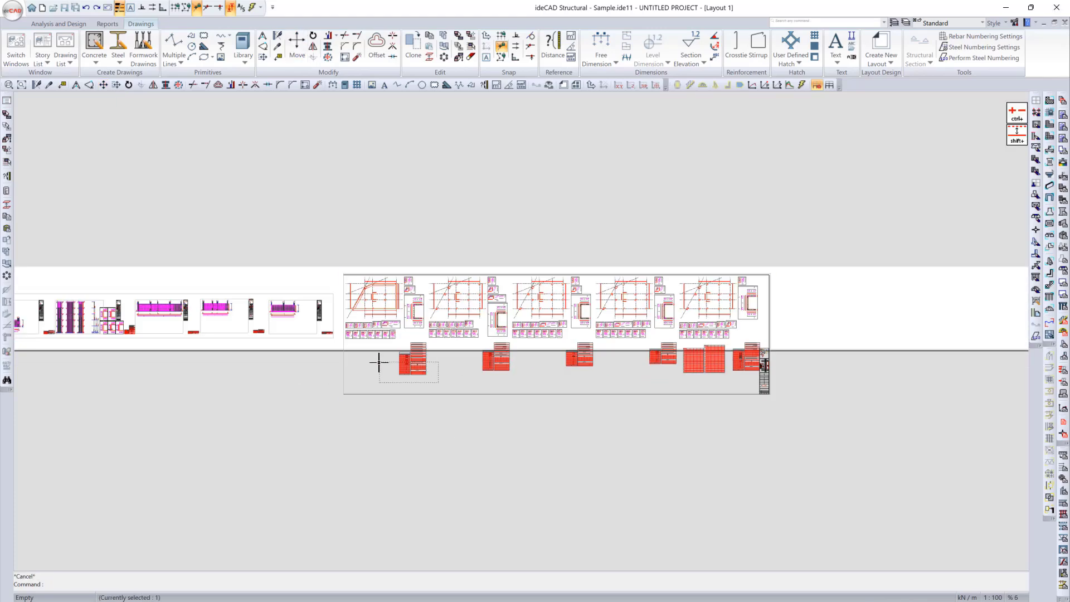
pyautogui.click(377, 364)
# Step: Select the quantity tables below the column application plans and move them to the right of the sheet's title block
pyautogui.scroll(-1, 380, 365)
pyautogui.scroll(3, 388, 347)
pyautogui.scroll(-2, 530, 379)
pyautogui.moveTo(390, 347); pyautogui.dragTo(809, 403)
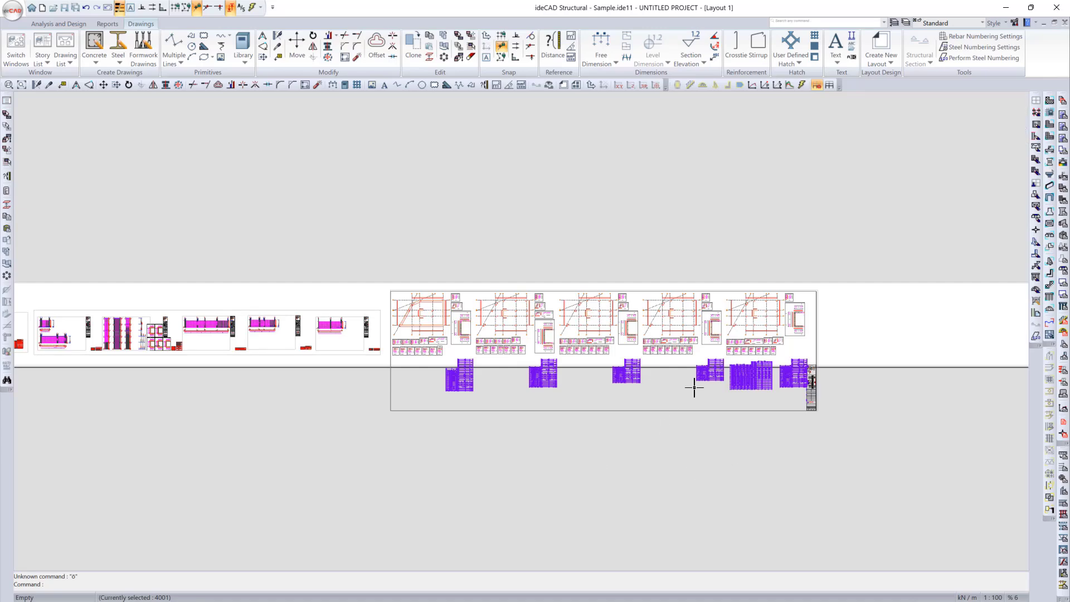
pyautogui.press('m')
pyautogui.click(630, 379)
pyautogui.scroll(-1, 774, 422)
pyautogui.moveTo(774, 422); pyautogui.dragTo(513, 450, button='middle')
pyautogui.click(702, 437)
# Step: Move the spaced-out tables left group by group so that they form a compact row beside the title block
pyautogui.moveTo(872, 480); pyautogui.dragTo(617, 411)
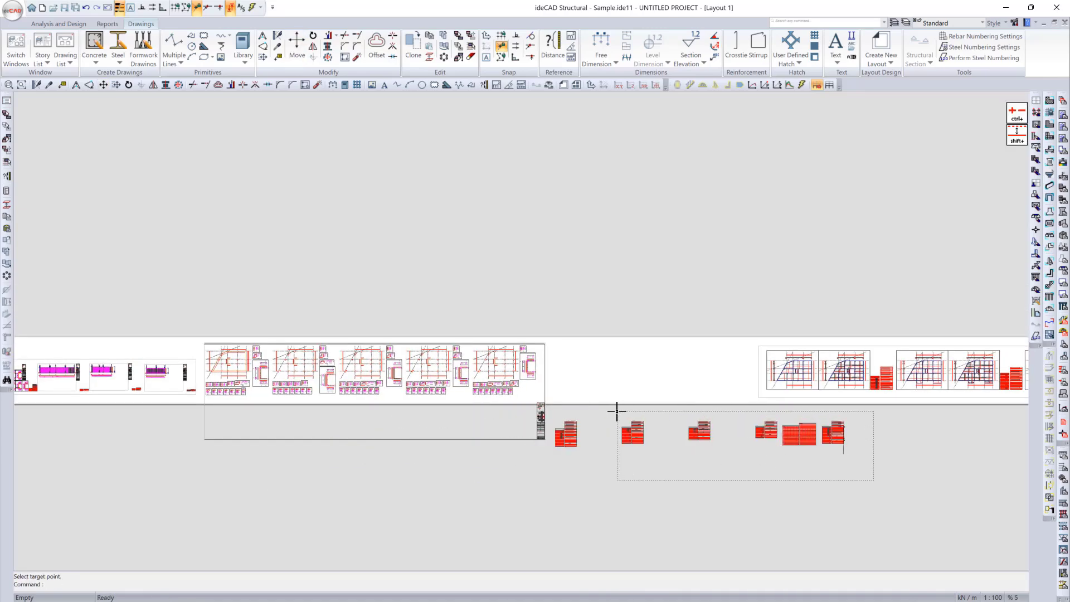
pyautogui.press('m')
pyautogui.click(672, 499)
pyautogui.click(630, 497)
pyautogui.moveTo(877, 480); pyautogui.dragTo(628, 412)
pyautogui.press('m')
pyautogui.click(718, 502)
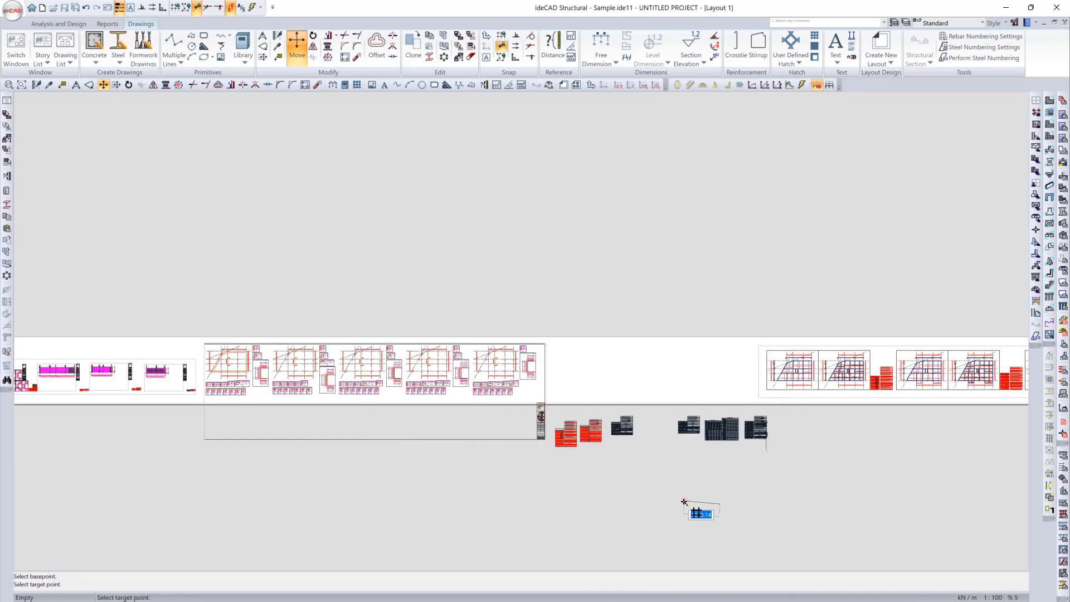
pyautogui.click(677, 502)
pyautogui.moveTo(786, 494); pyautogui.dragTo(664, 414)
pyautogui.press('m')
pyautogui.click(715, 495)
pyautogui.click(673, 493)
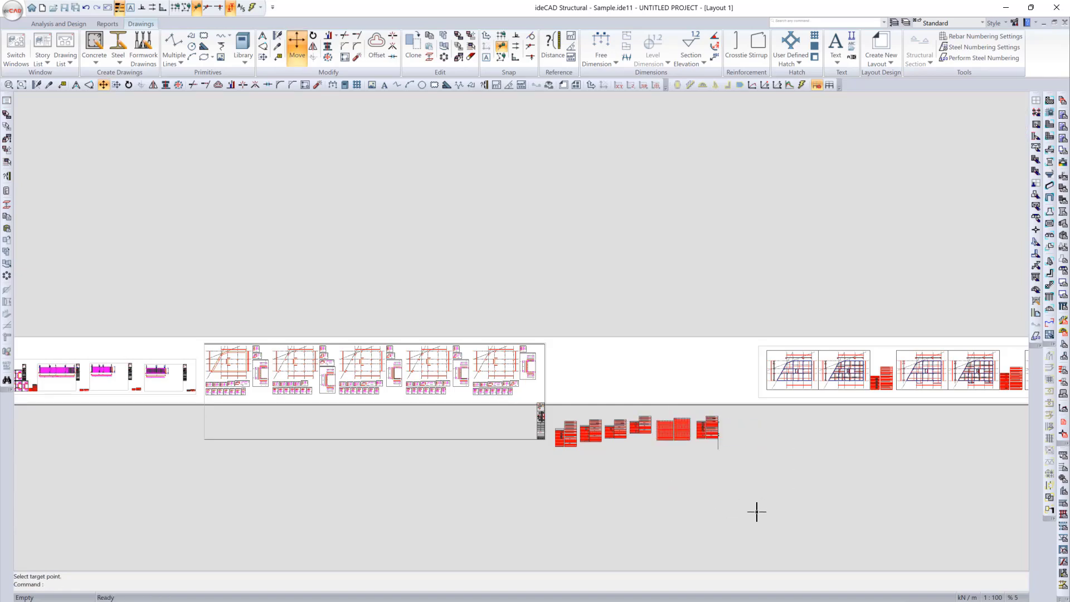
# Step: Move the row of tables up onto the paper beside the column application plans and delete the stray vertical line at its end
pyautogui.moveTo(757, 512); pyautogui.dragTo(547, 412)
pyautogui.press('m')
pyautogui.click(597, 510)
pyautogui.click(602, 446)
pyautogui.moveTo(736, 399); pyautogui.dragTo(706, 383)
pyautogui.press('Delete')
# Step: Move the column application sheet's title block up onto the paper strip
pyautogui.moveTo(532, 395); pyautogui.dragTo(572, 464)
pyautogui.press('m')
pyautogui.click(572, 473)
pyautogui.click(573, 429)
# Step: Remove the leftover border lines of the column application sheet that extend below the paper
pyautogui.moveTo(573, 428); pyautogui.dragTo(474, 443)
pyautogui.click(540, 344)
pyautogui.scroll(-6, 585, 399)
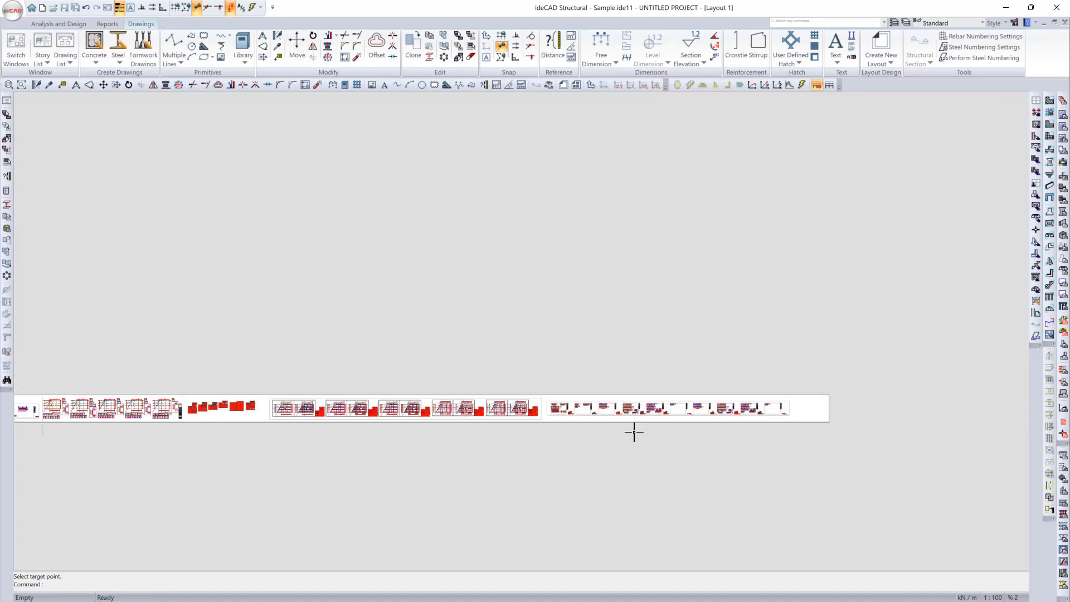
pyautogui.scroll(-2, 634, 432)
pyautogui.click(406, 435)
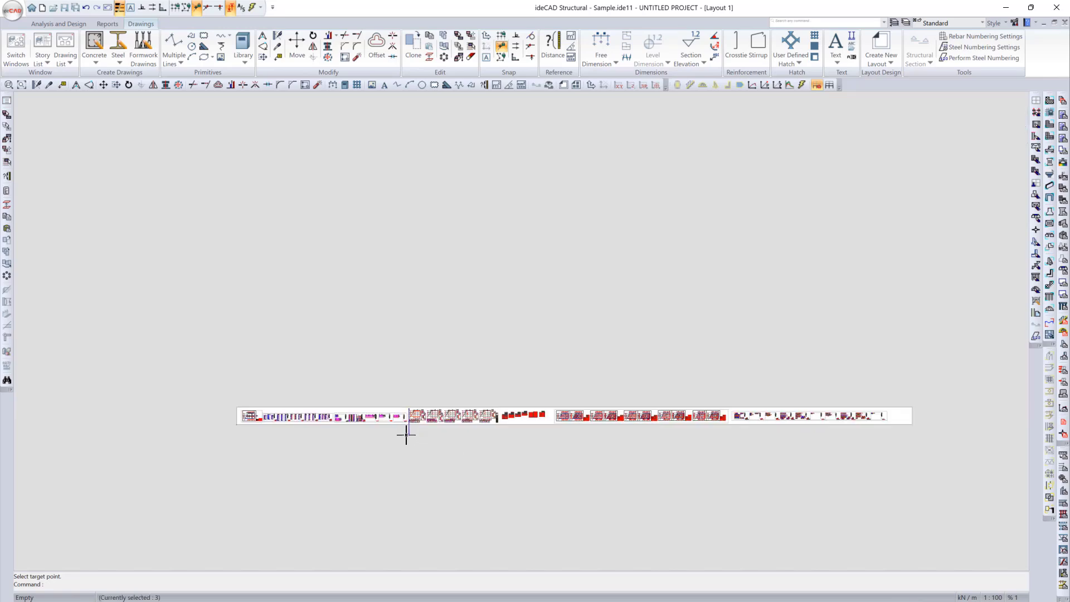
pyautogui.scroll(2, 459, 454)
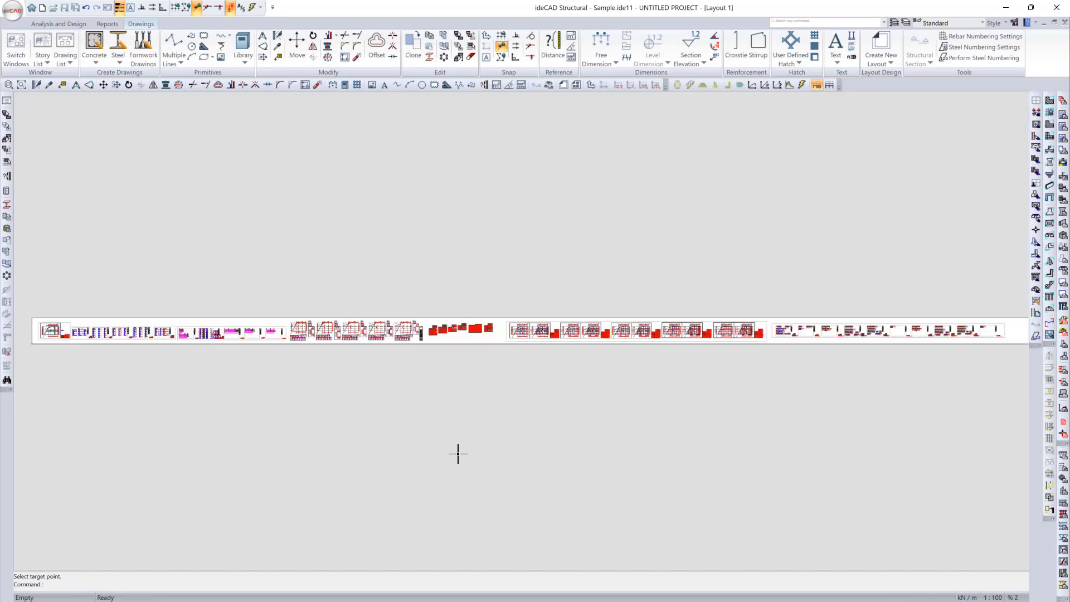
# Step: Start a DWG/DXF/DWF export with the file name Layout 1 and the R27 (2013) DWG file type
pyautogui.click(24, 18)
pyautogui.moveTo(72, 240)
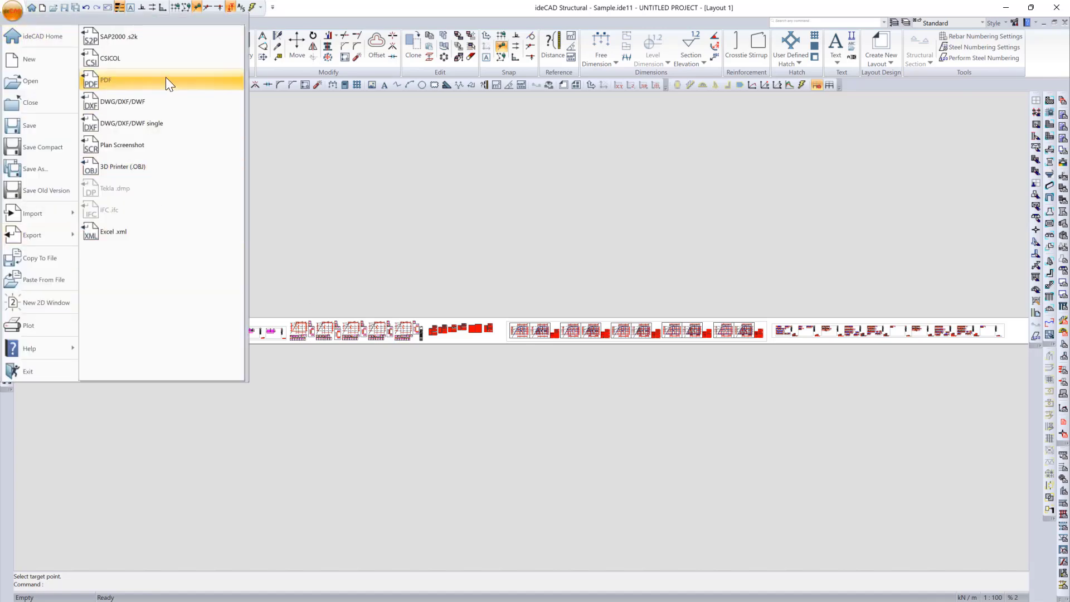
pyautogui.click(170, 107)
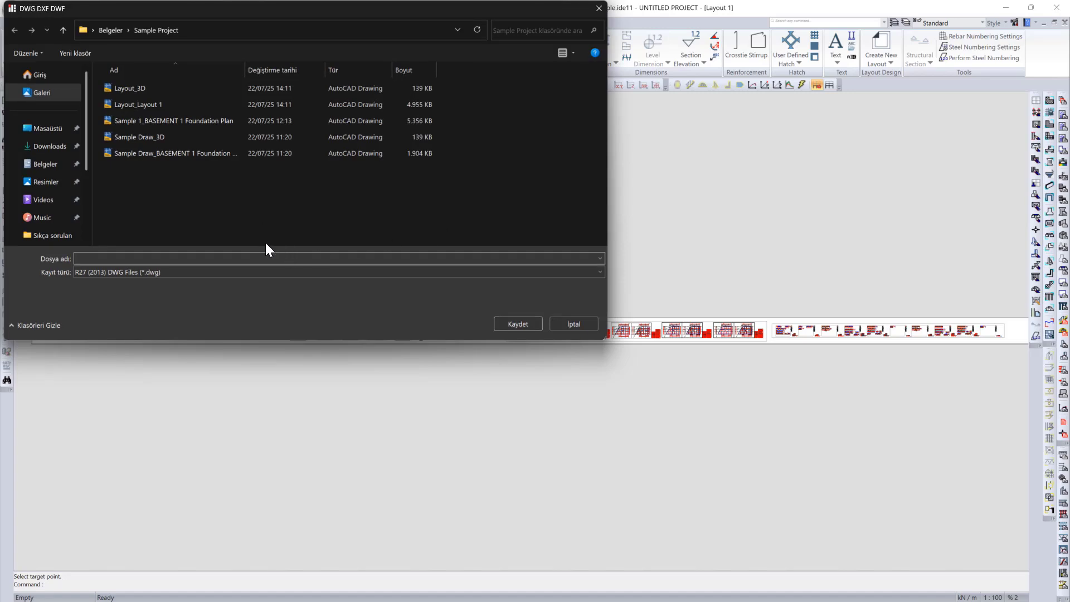
pyautogui.write('LAy')
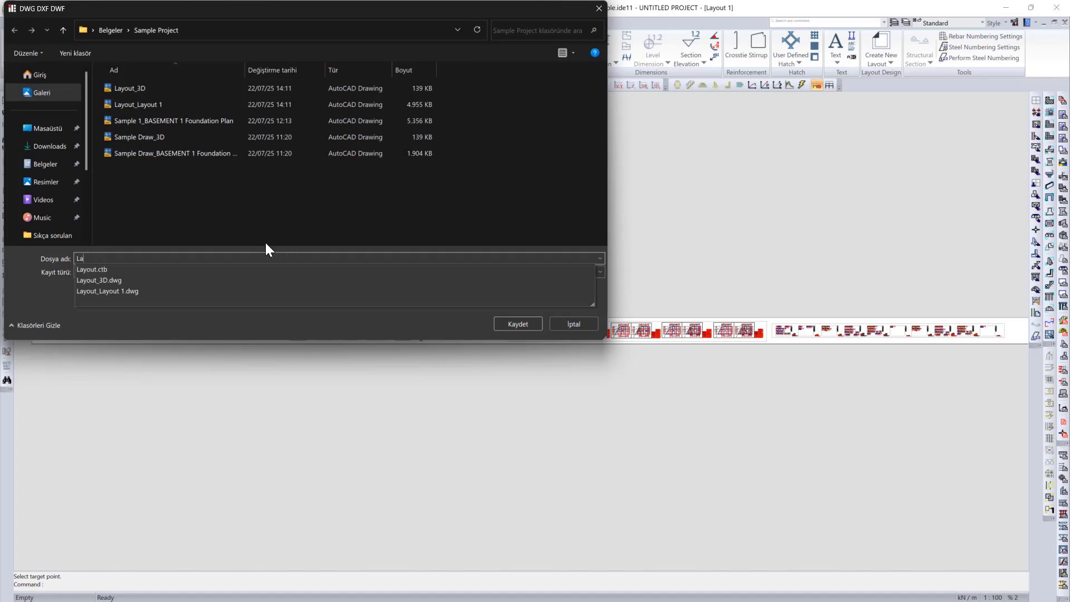
pyautogui.write('out 11')
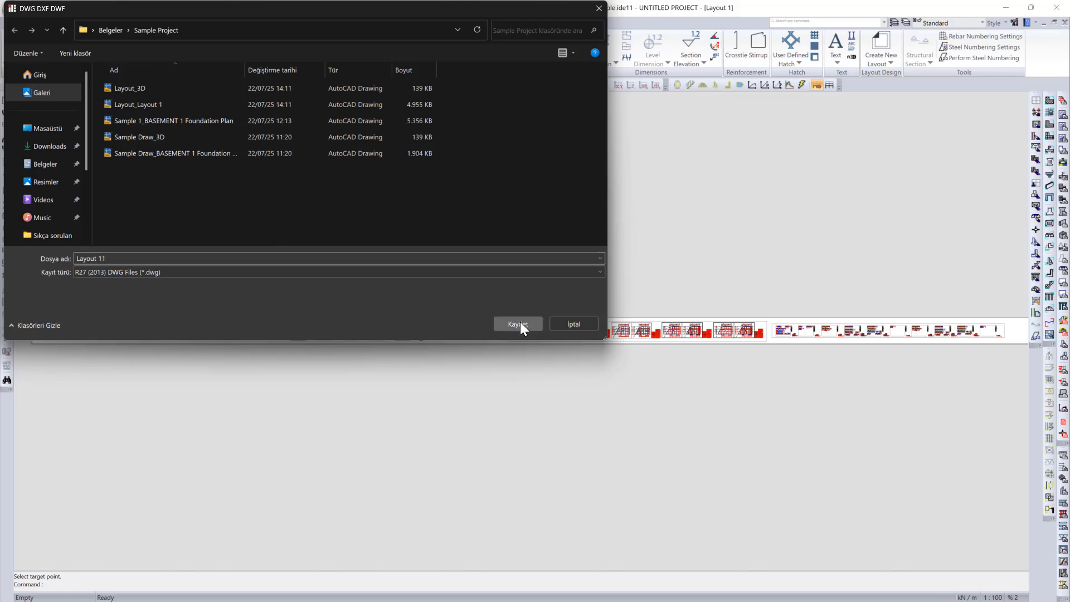
pyautogui.click(518, 323)
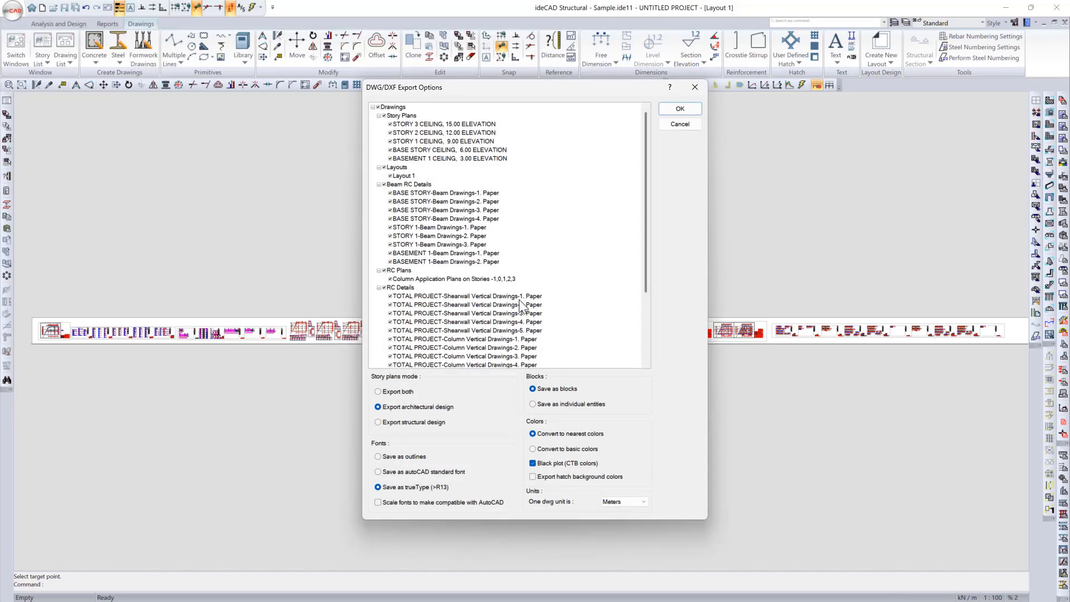
# Step: Deselect all drawings in the export options except Layout 1 and run the export
pyautogui.click(378, 107)
pyautogui.click(390, 176)
pyautogui.scroll(-3, 396, 179)
pyautogui.scroll(3, 397, 178)
pyautogui.click(679, 108)
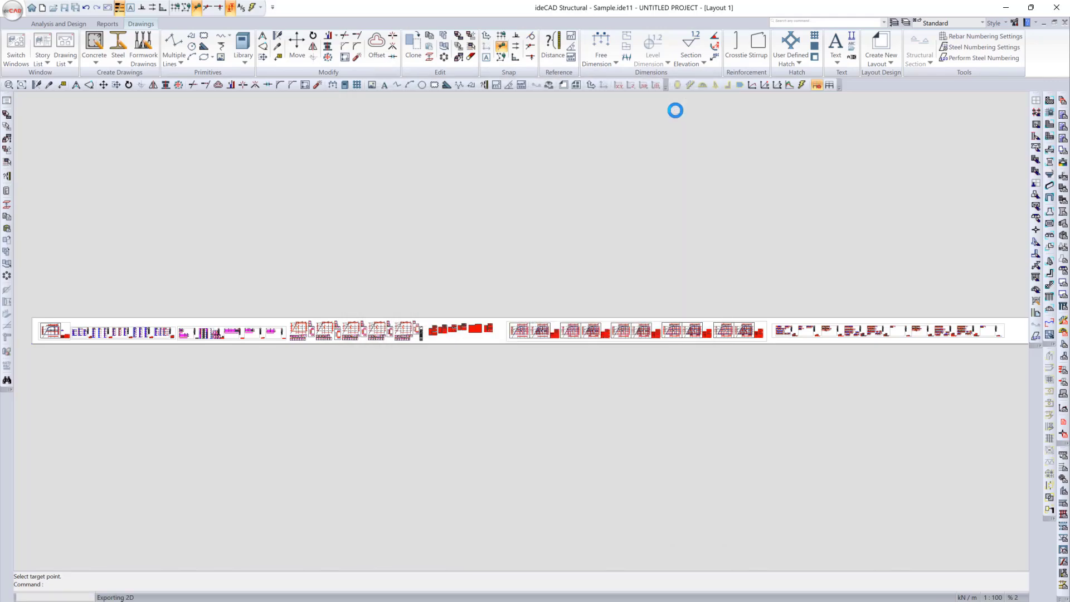